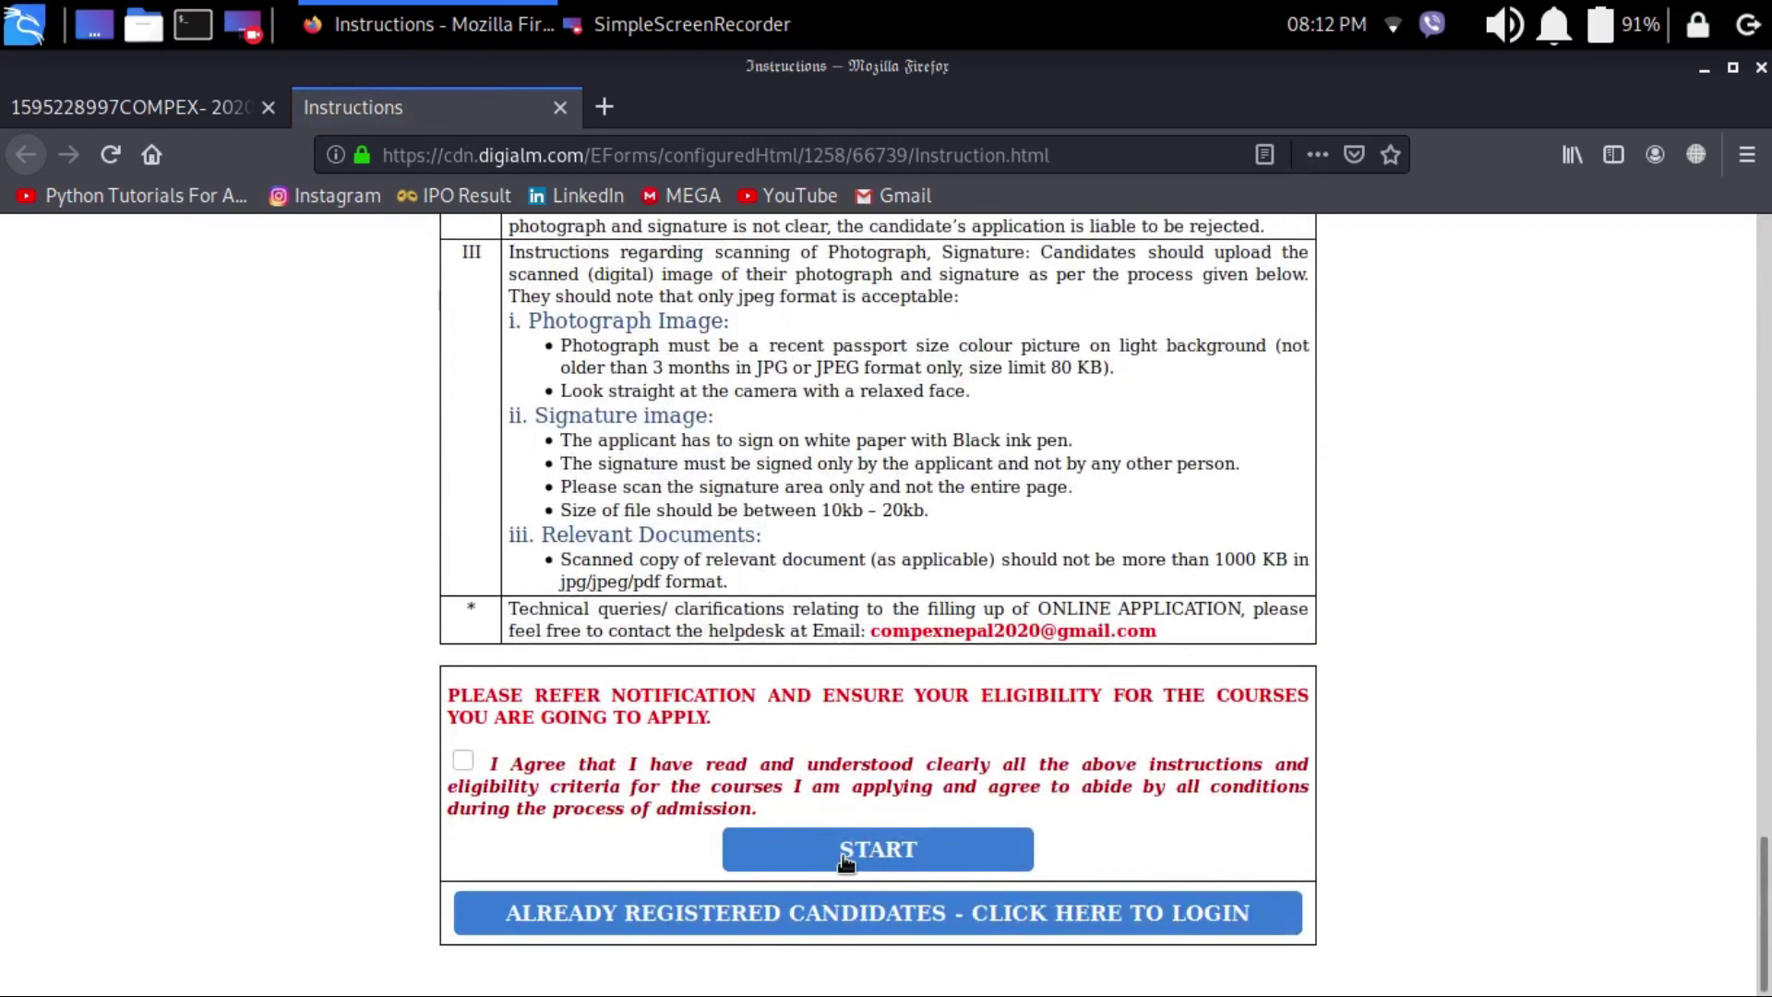
Step: Agree to the COMPEX 2020 instructions and eligibility terms and start the application form
{"action": "left_click", "coordinate": [464, 762]}
{"action": "left_click", "coordinate": [842, 856]}
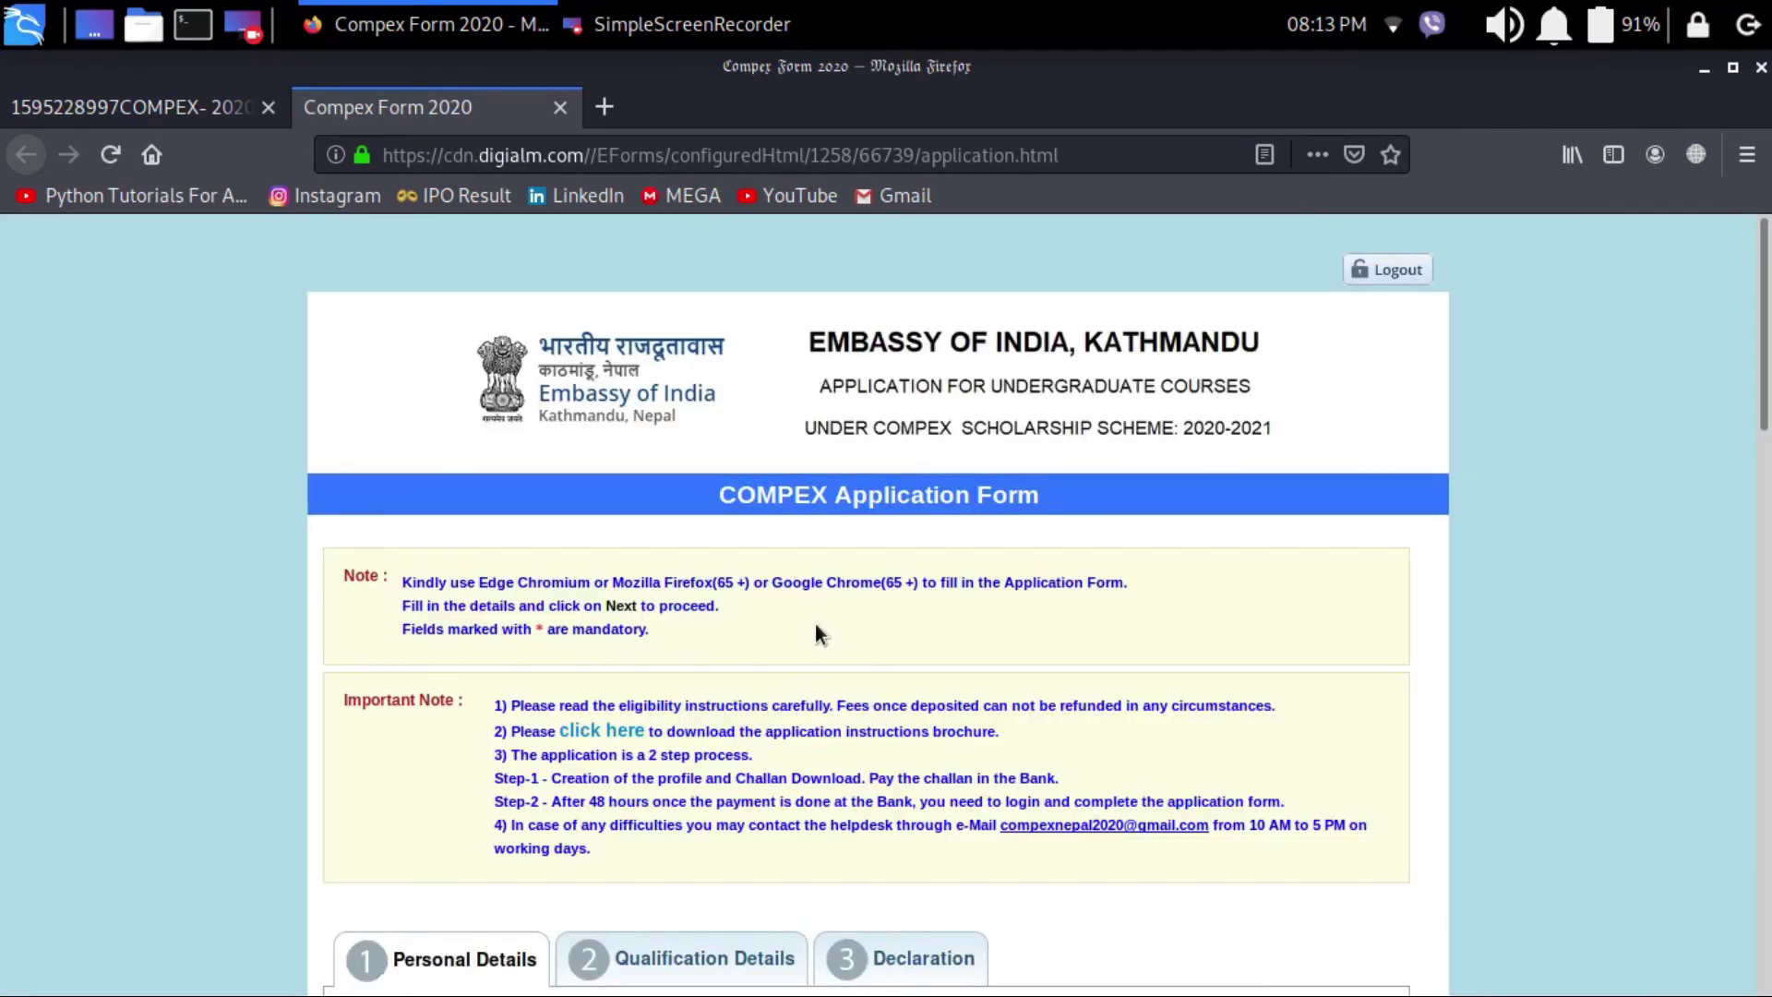
Step: Set Engineering Branch - I to Computer Engineering
{"action": "scroll", "coordinate": [816, 624], "scroll_direction": "down", "scroll_amount": 5}
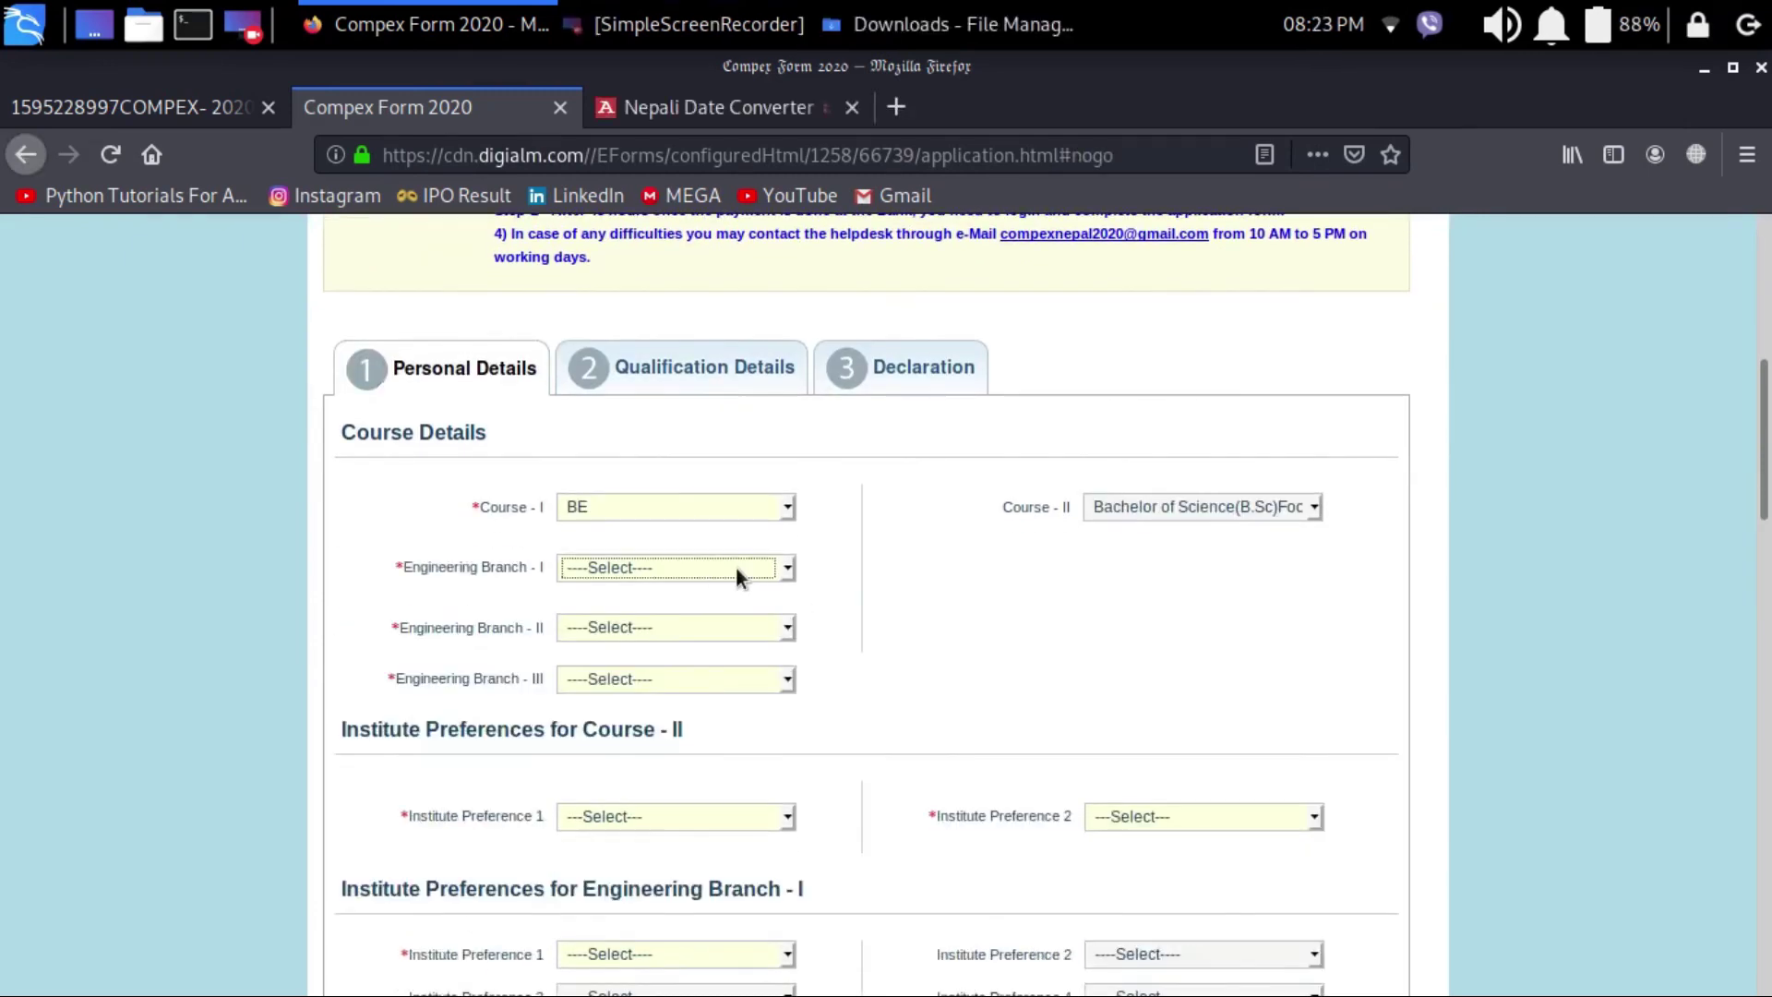
{"action": "left_click", "coordinate": [700, 563]}
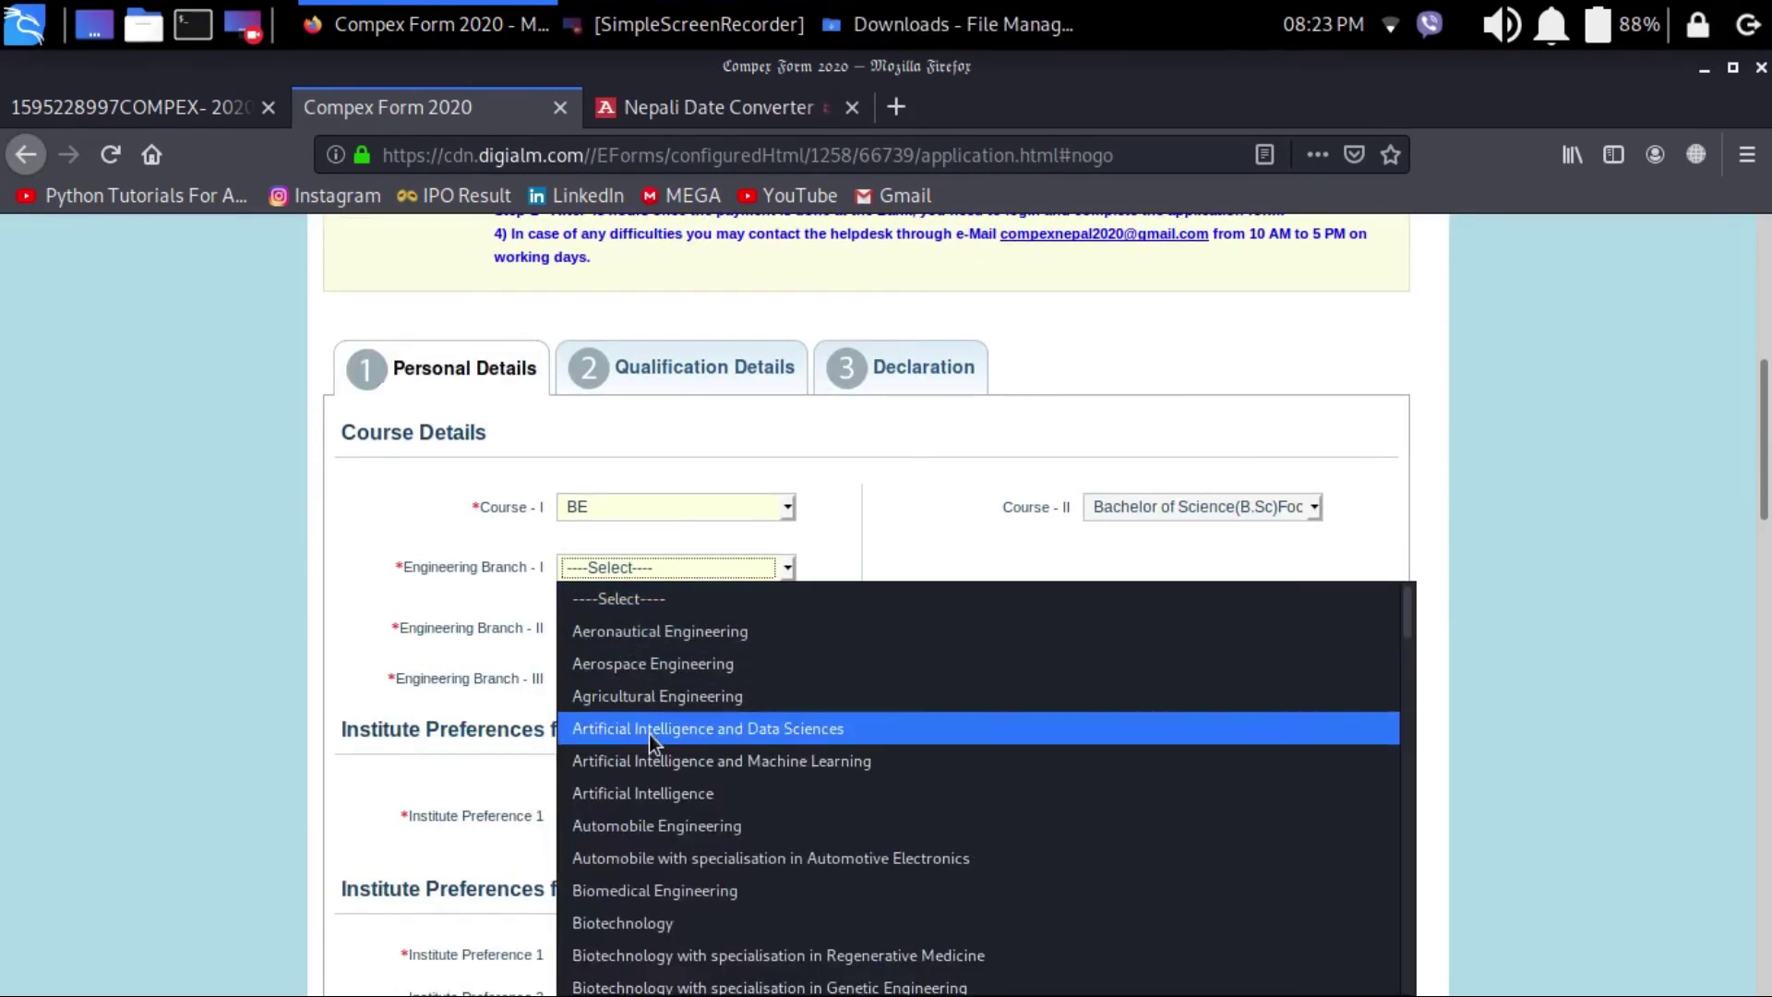
{"action": "left_click", "coordinate": [623, 801]}
{"action": "left_click", "coordinate": [688, 567]}
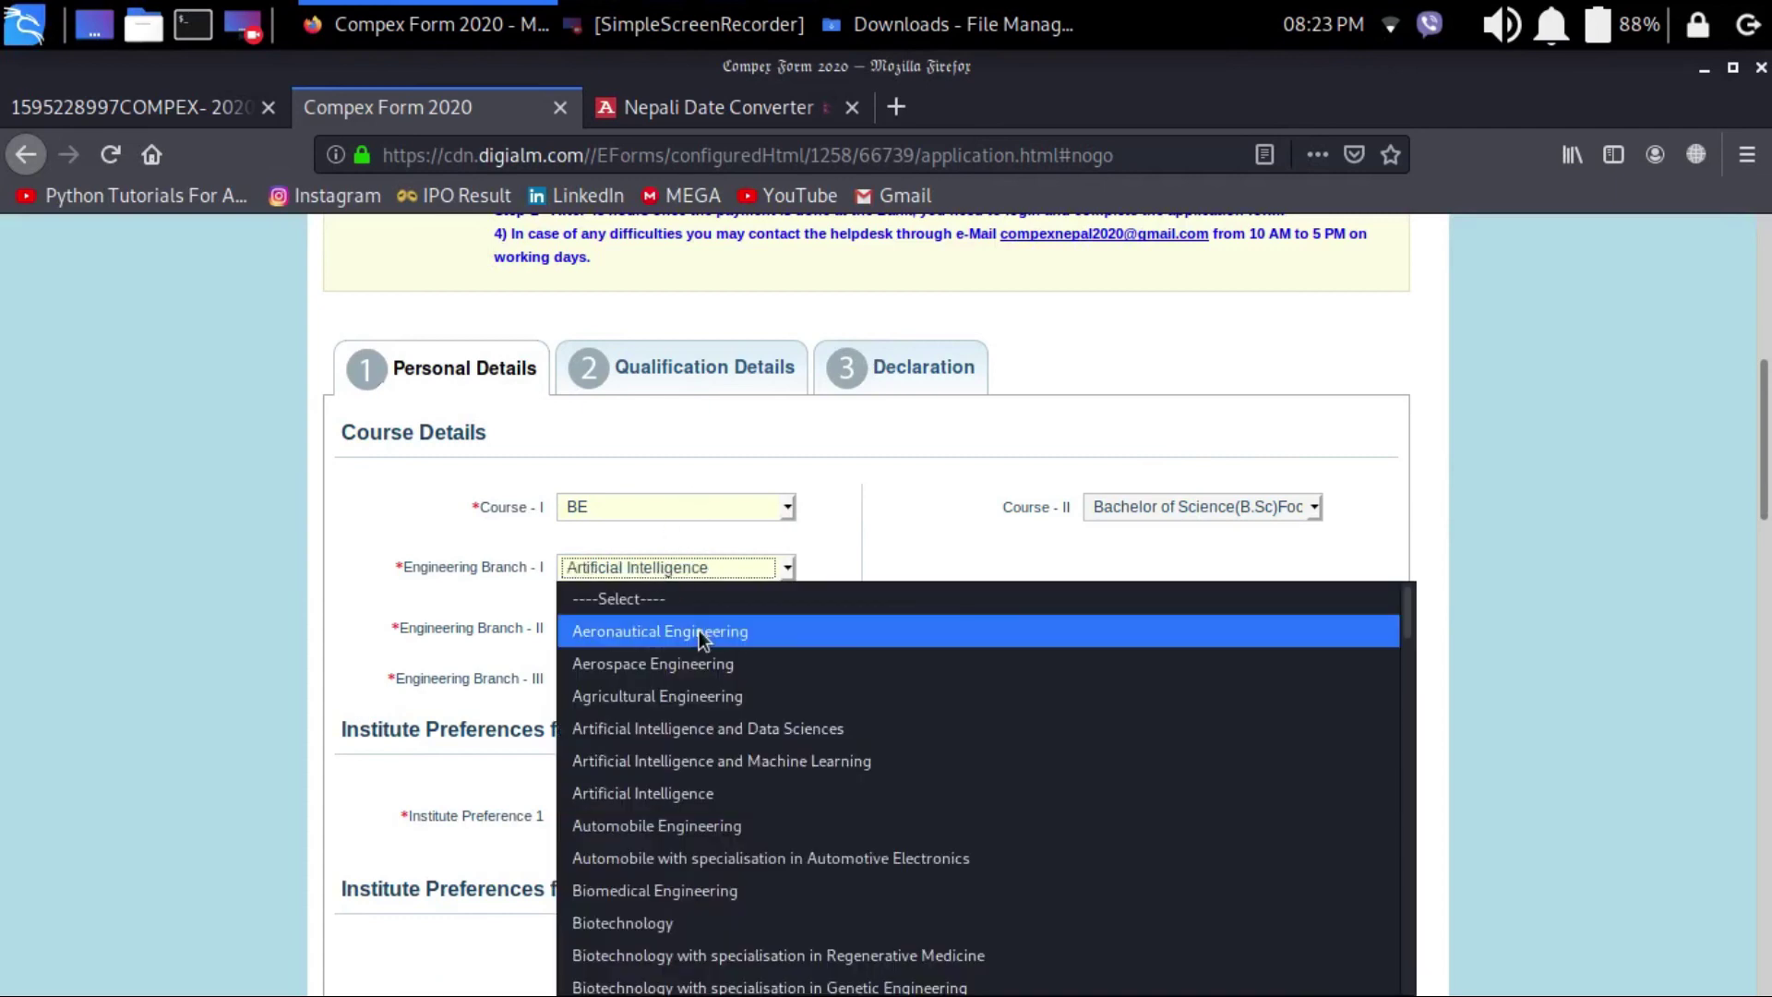
{"action": "scroll", "coordinate": [700, 630], "scroll_direction": "down", "scroll_amount": 3}
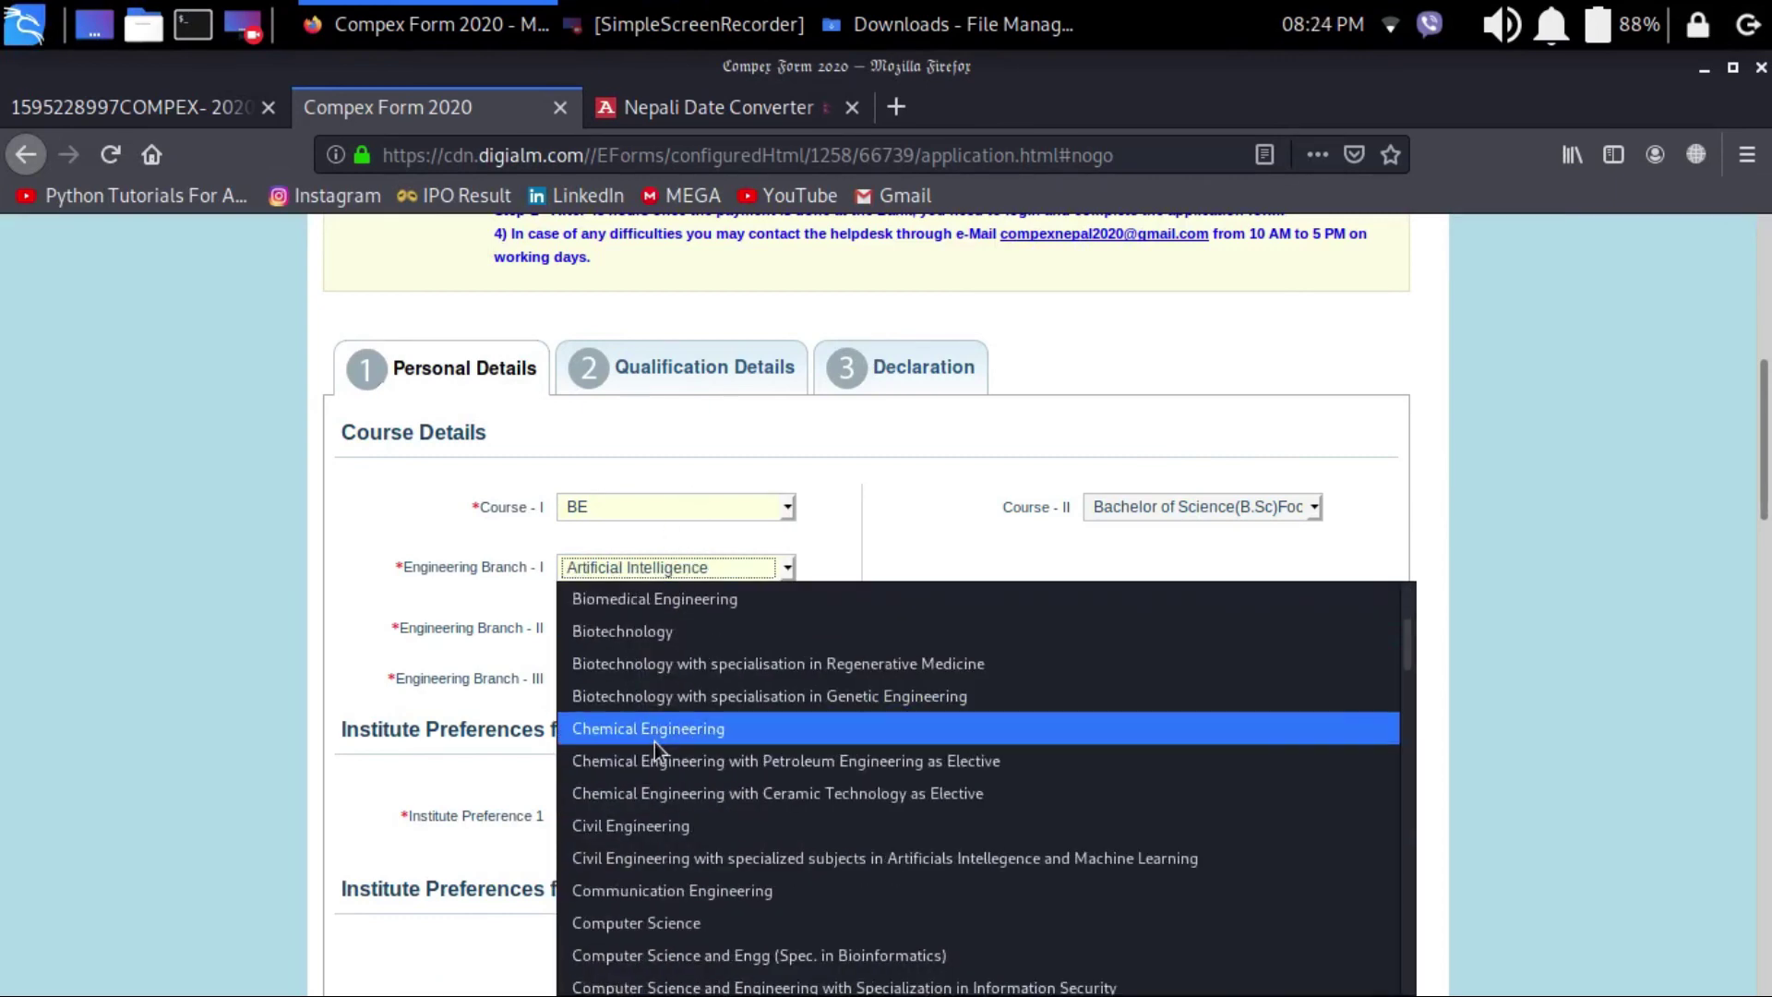
{"action": "scroll", "coordinate": [694, 651], "scroll_direction": "up", "scroll_amount": 1}
{"action": "scroll", "coordinate": [694, 652], "scroll_direction": "down", "scroll_amount": 5}
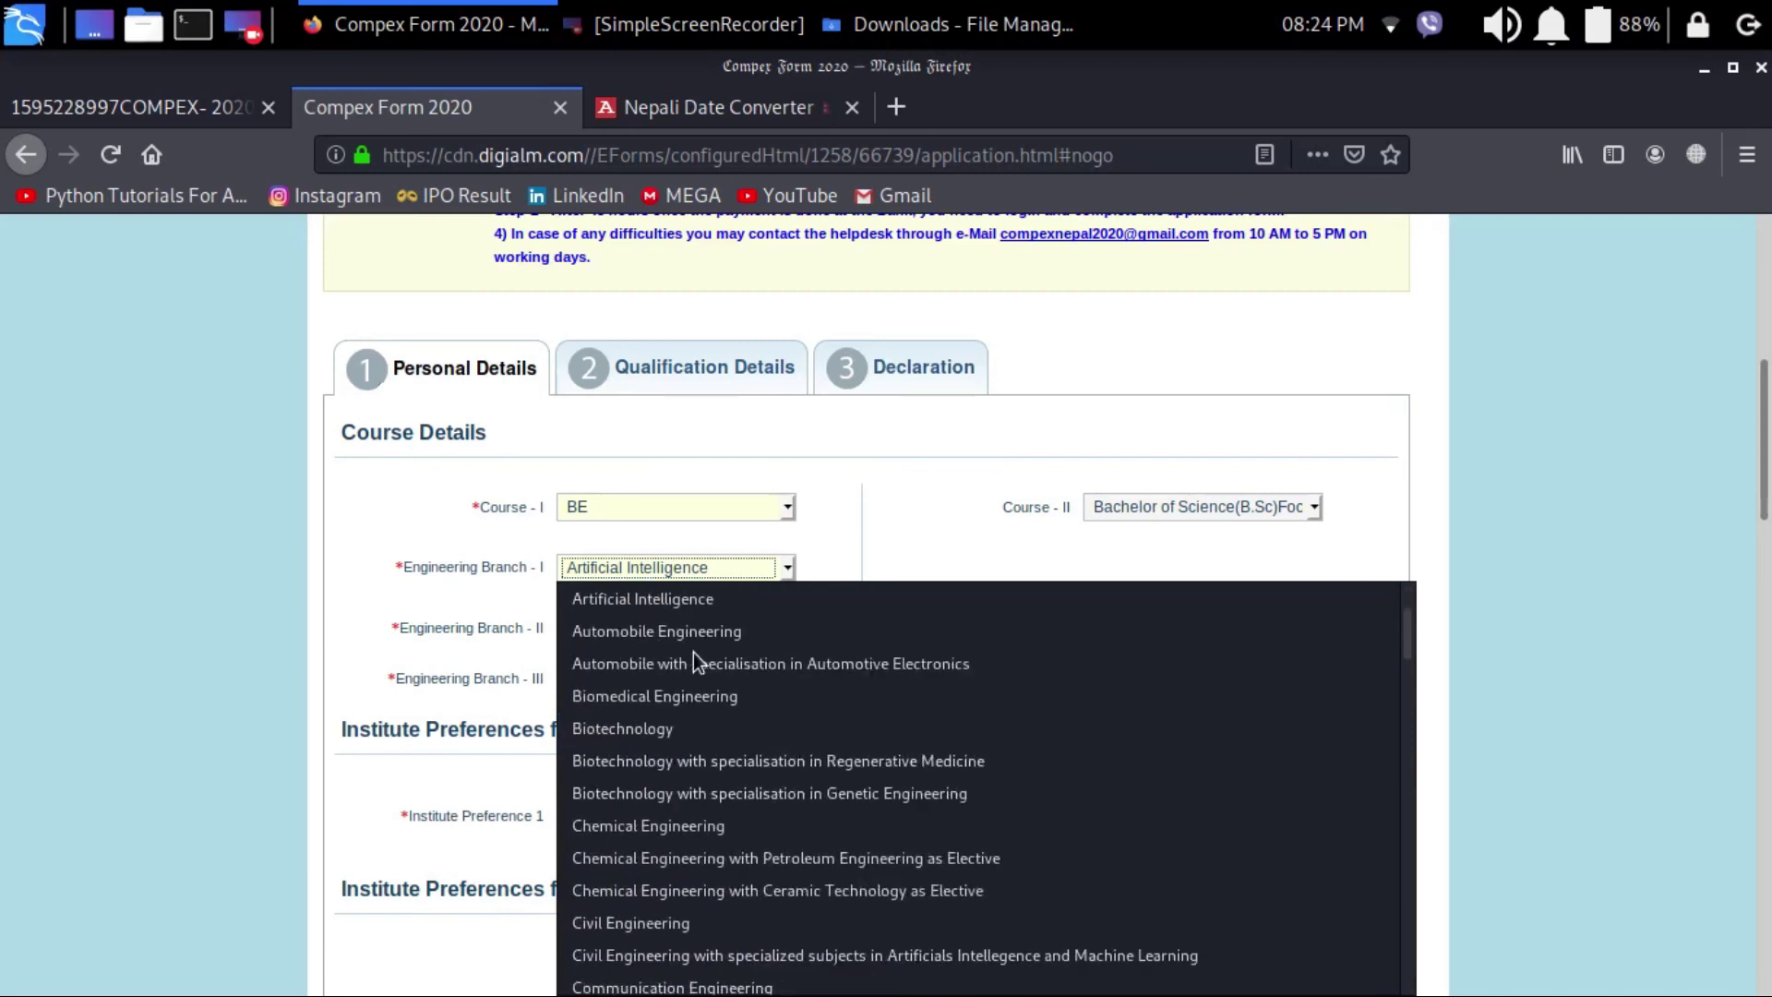
{"action": "left_click", "coordinate": [621, 729]}
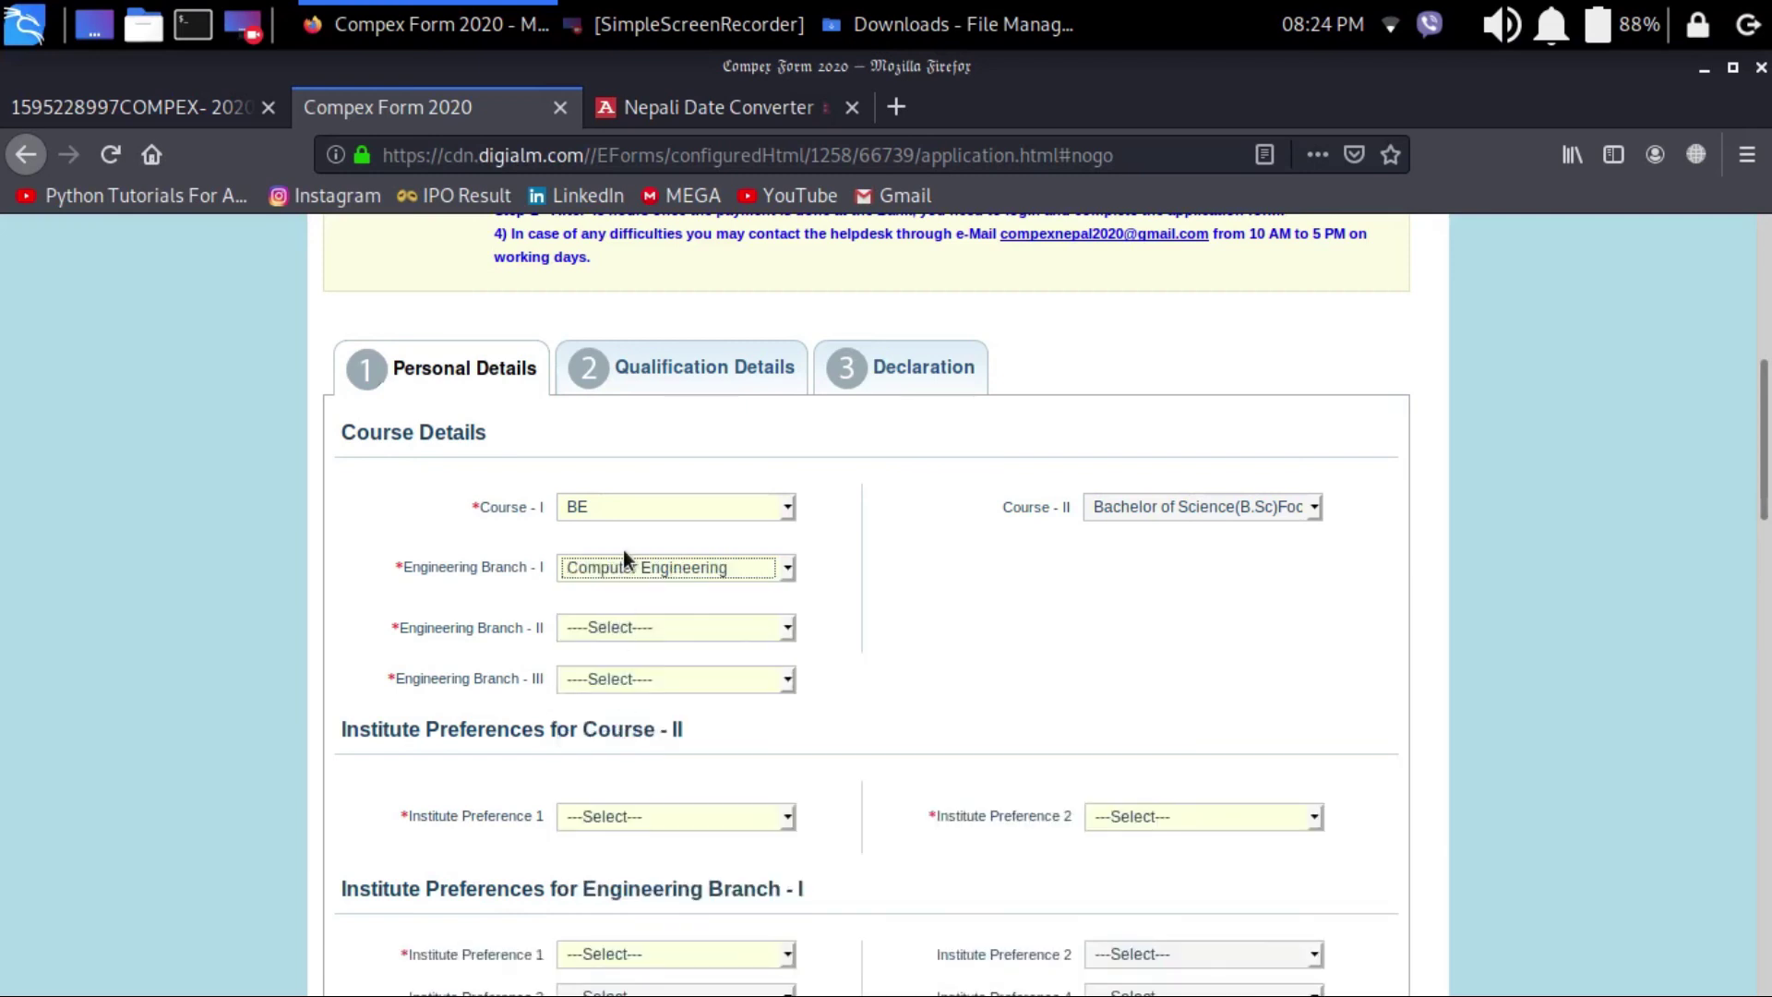
Step: Choose Communication Engineering for Branch II and a Computer Science and Engineering option for Branch III
{"action": "left_click", "coordinate": [626, 629]}
{"action": "scroll", "coordinate": [711, 512], "scroll_direction": "down", "scroll_amount": 3}
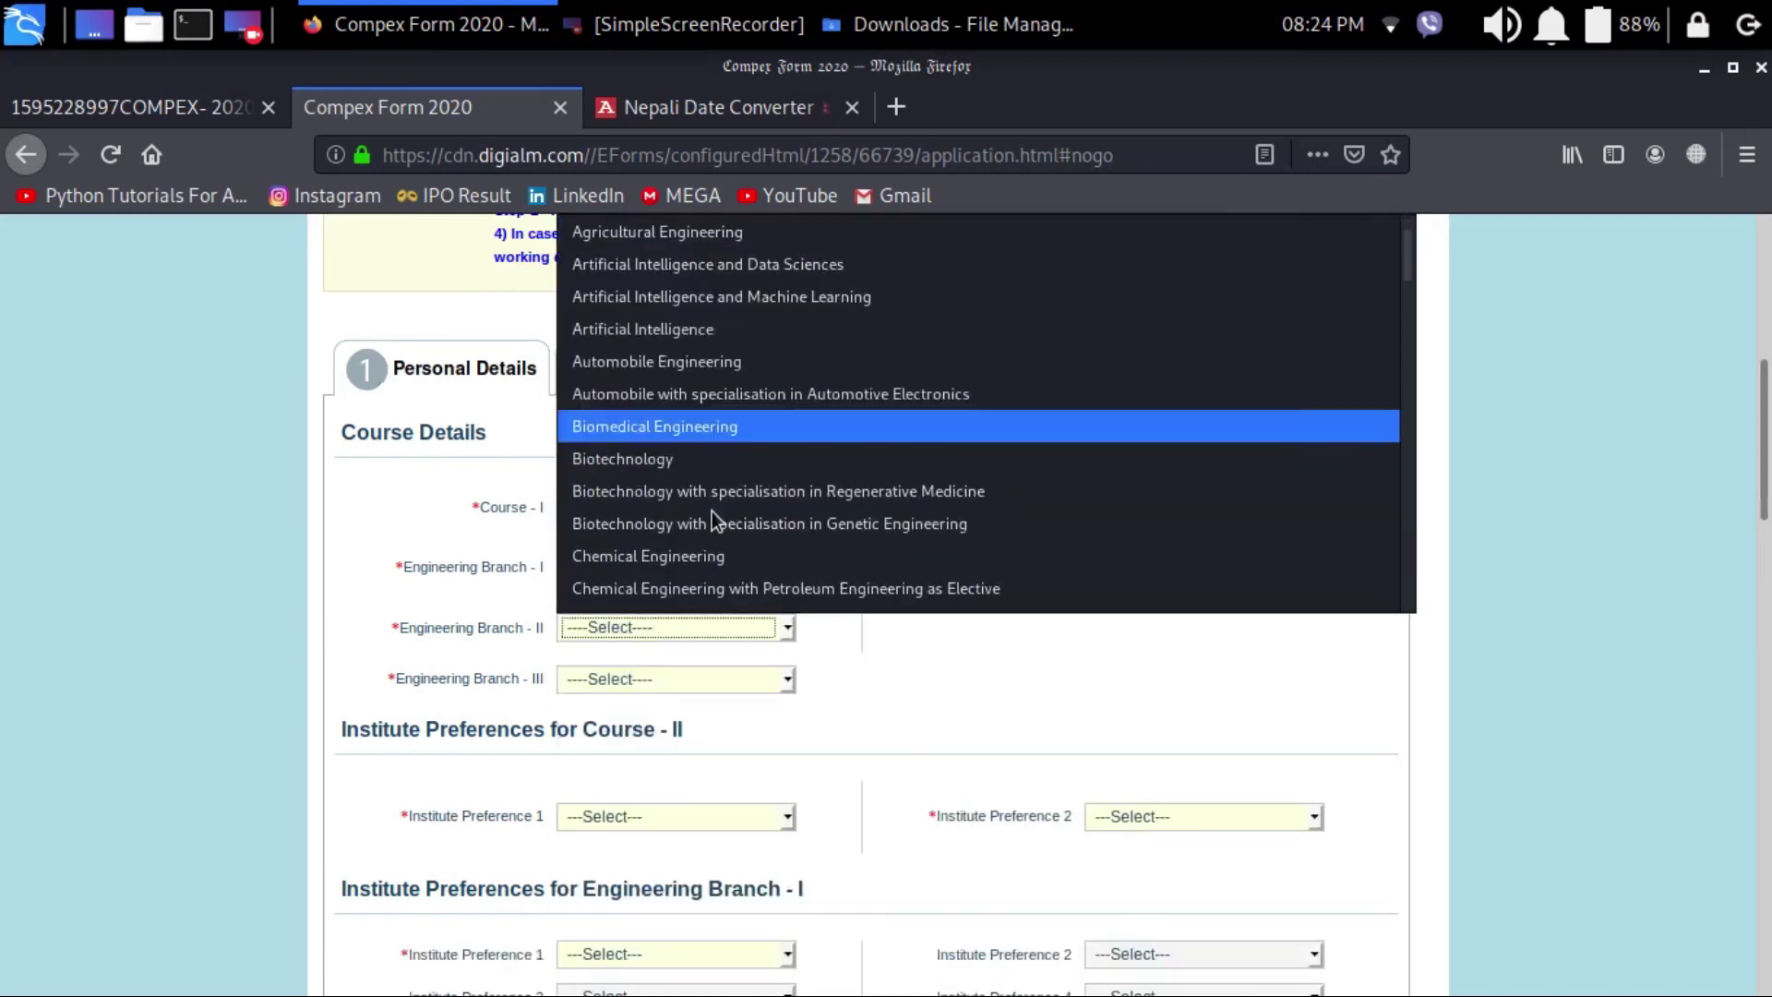
{"action": "left_click", "coordinate": [696, 529]}
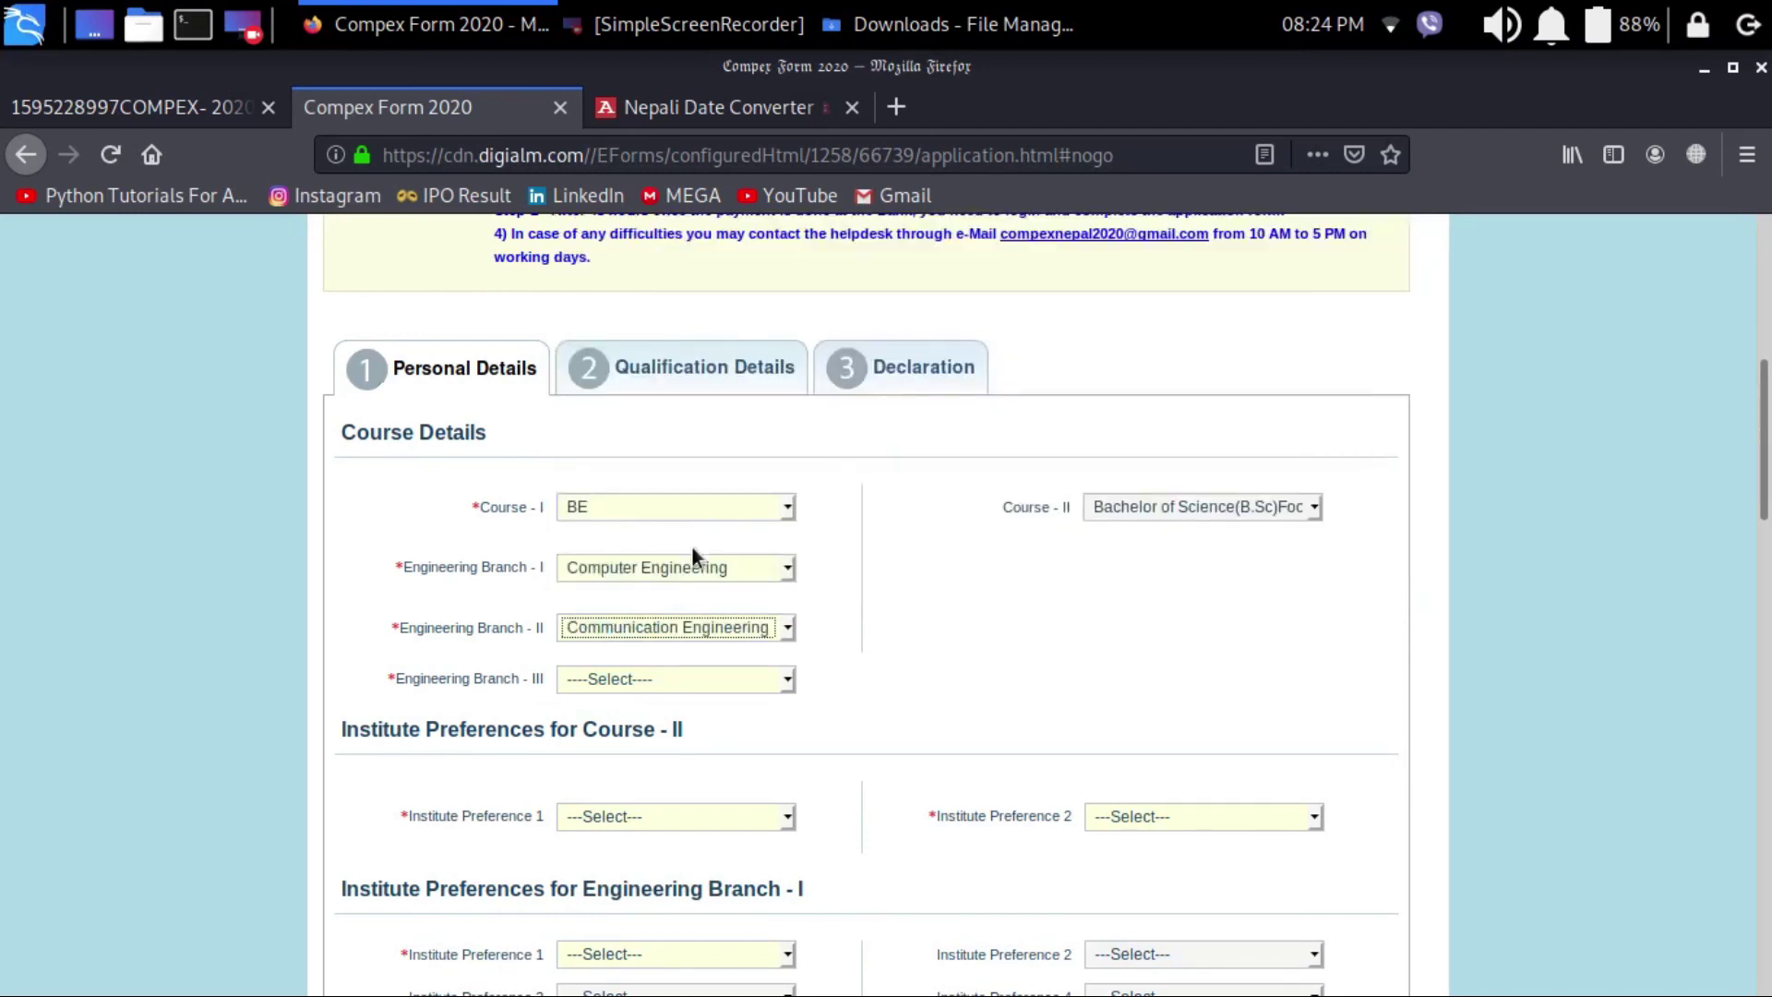
{"action": "left_click", "coordinate": [655, 681]}
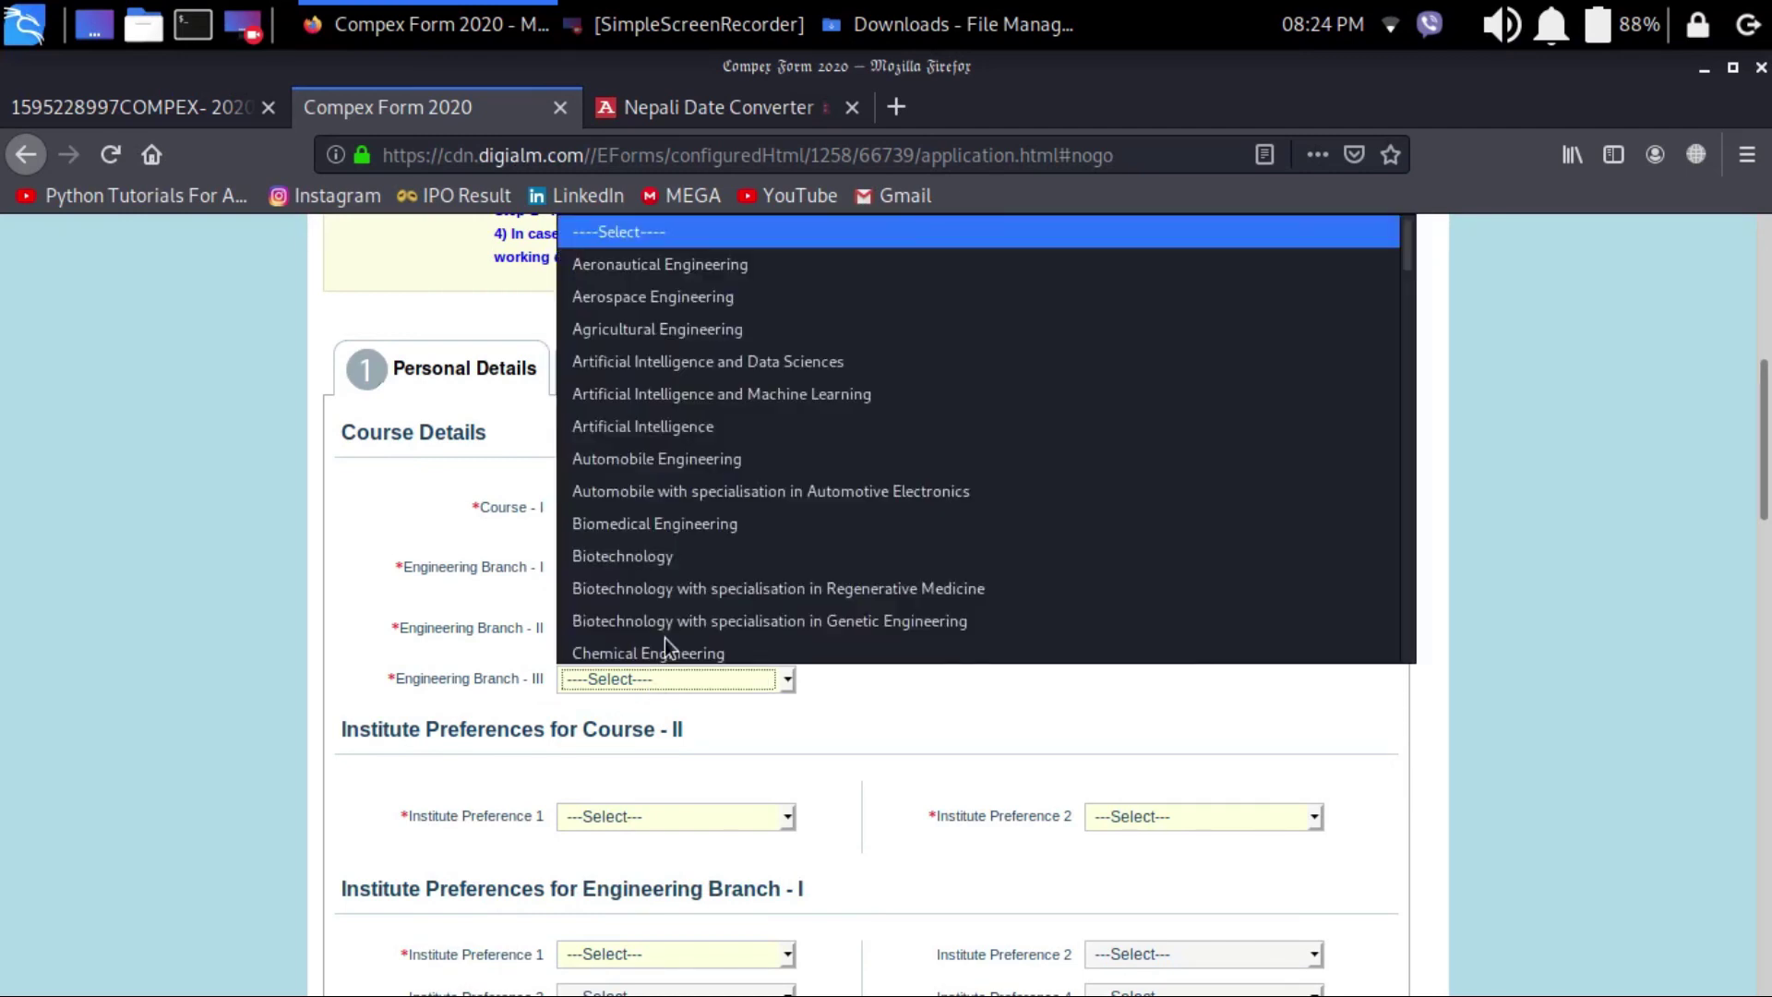
{"action": "scroll", "coordinate": [699, 554], "scroll_direction": "down", "scroll_amount": 2}
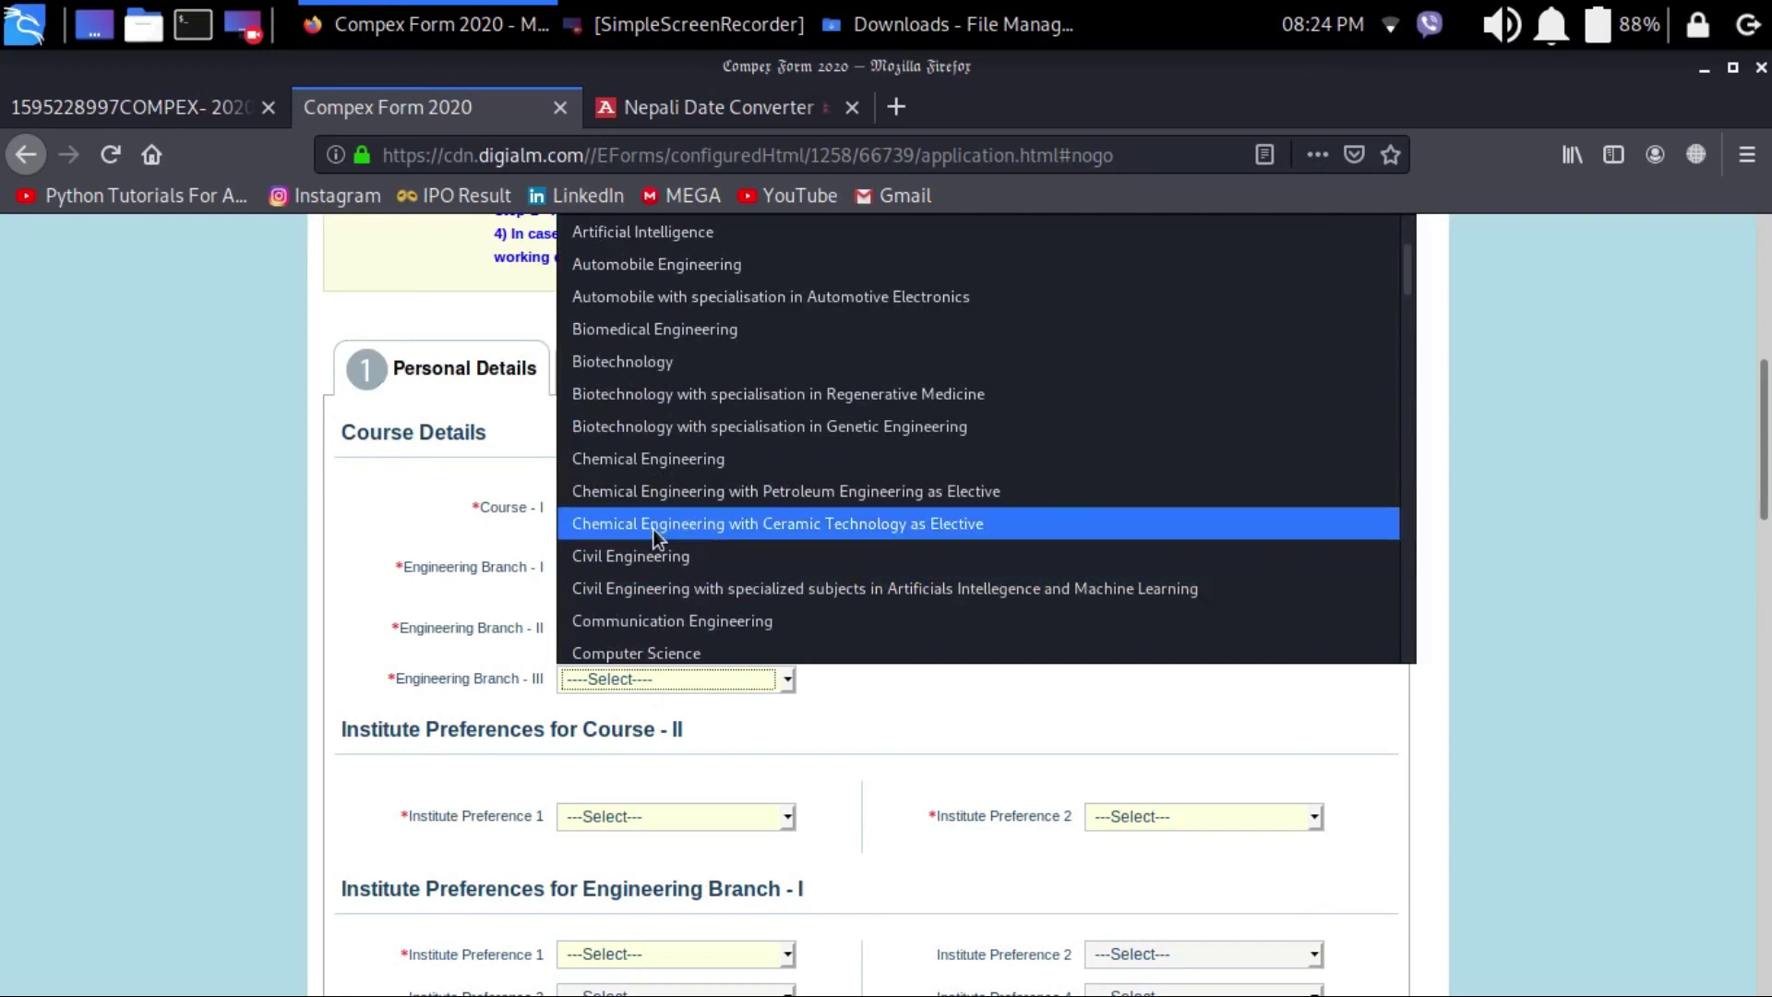
{"action": "scroll", "coordinate": [683, 451], "scroll_direction": "down", "scroll_amount": 3}
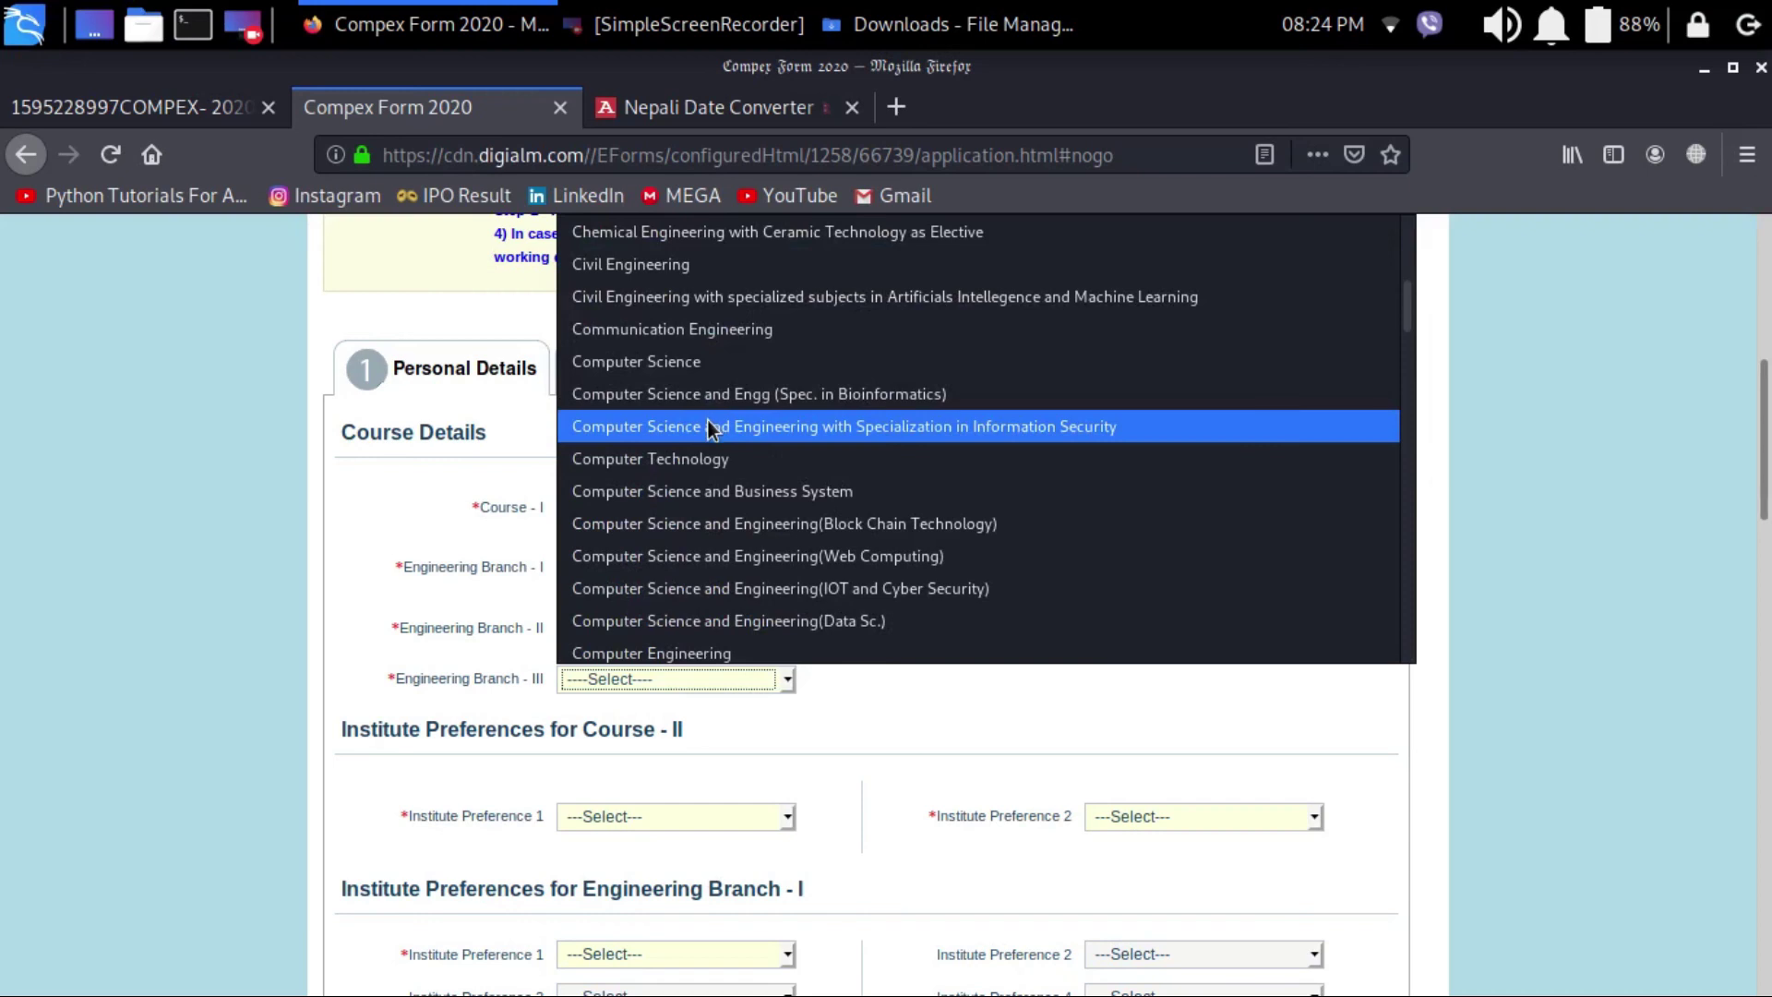
{"action": "left_click", "coordinate": [707, 426]}
{"action": "scroll", "coordinate": [747, 484], "scroll_direction": "down", "scroll_amount": 3}
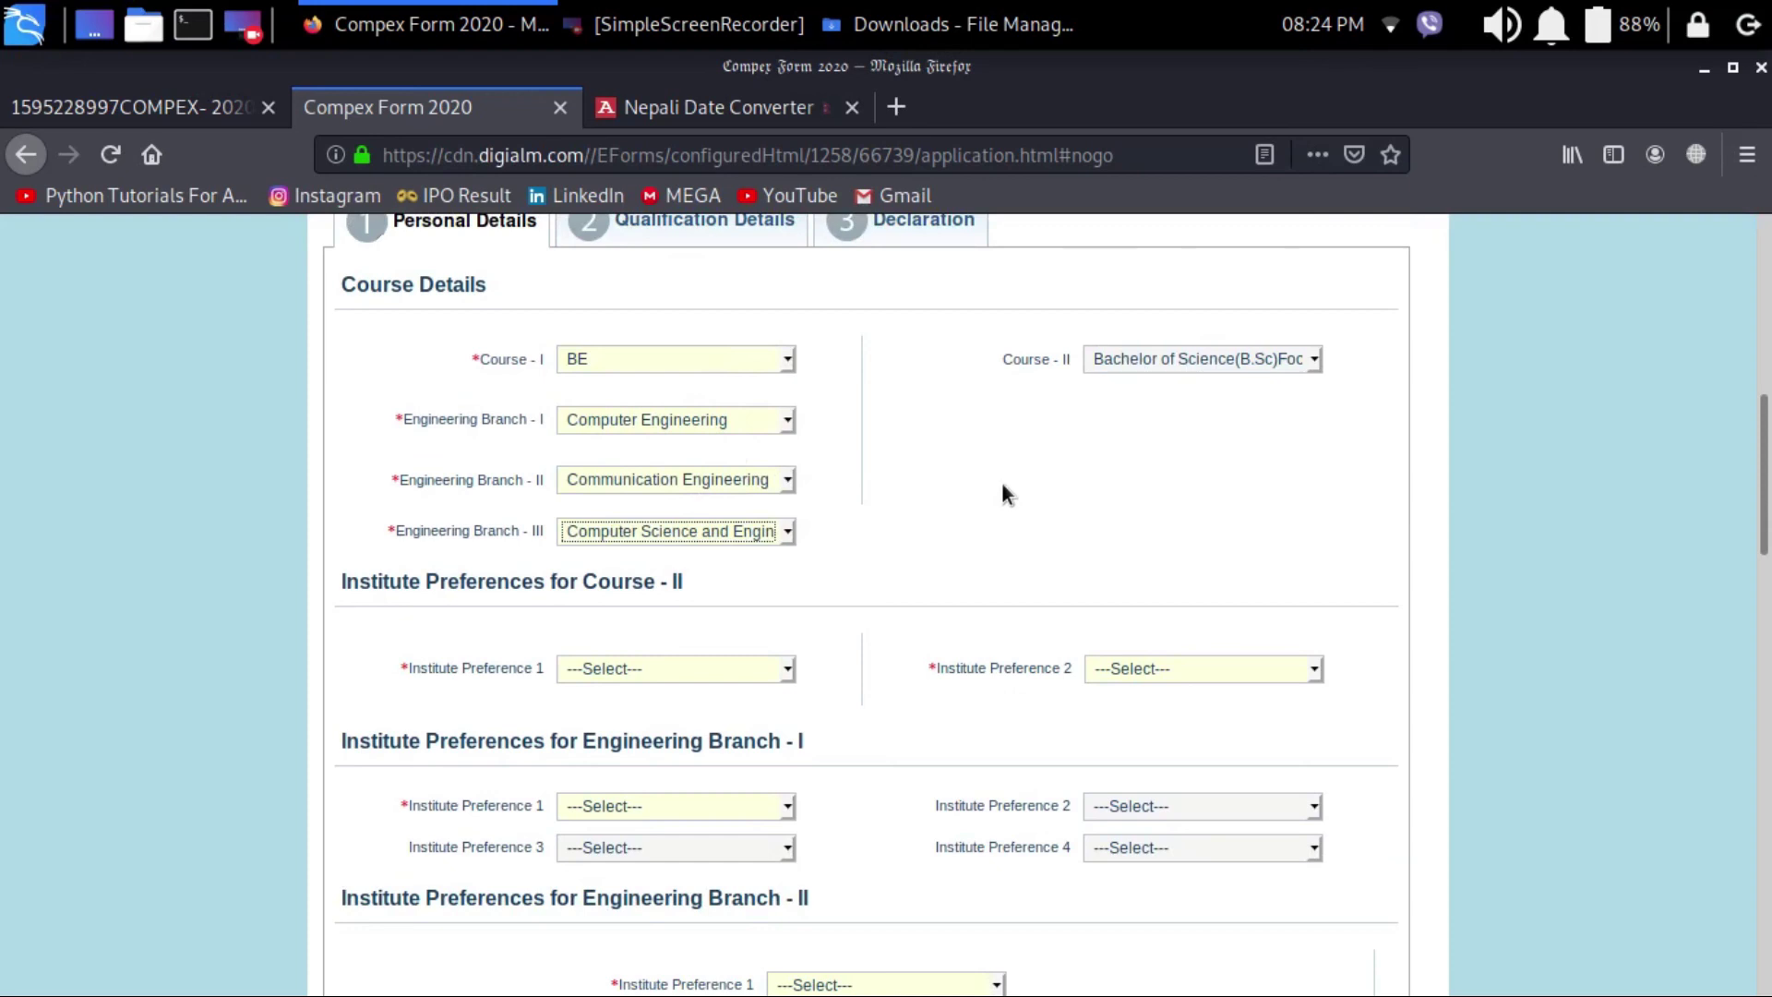
Step: Set Course II institute preferences to Gandhi Institute of Technology first, PSGR College for woman second
{"action": "left_click", "coordinate": [626, 668]}
{"action": "left_click", "coordinate": [589, 763]}
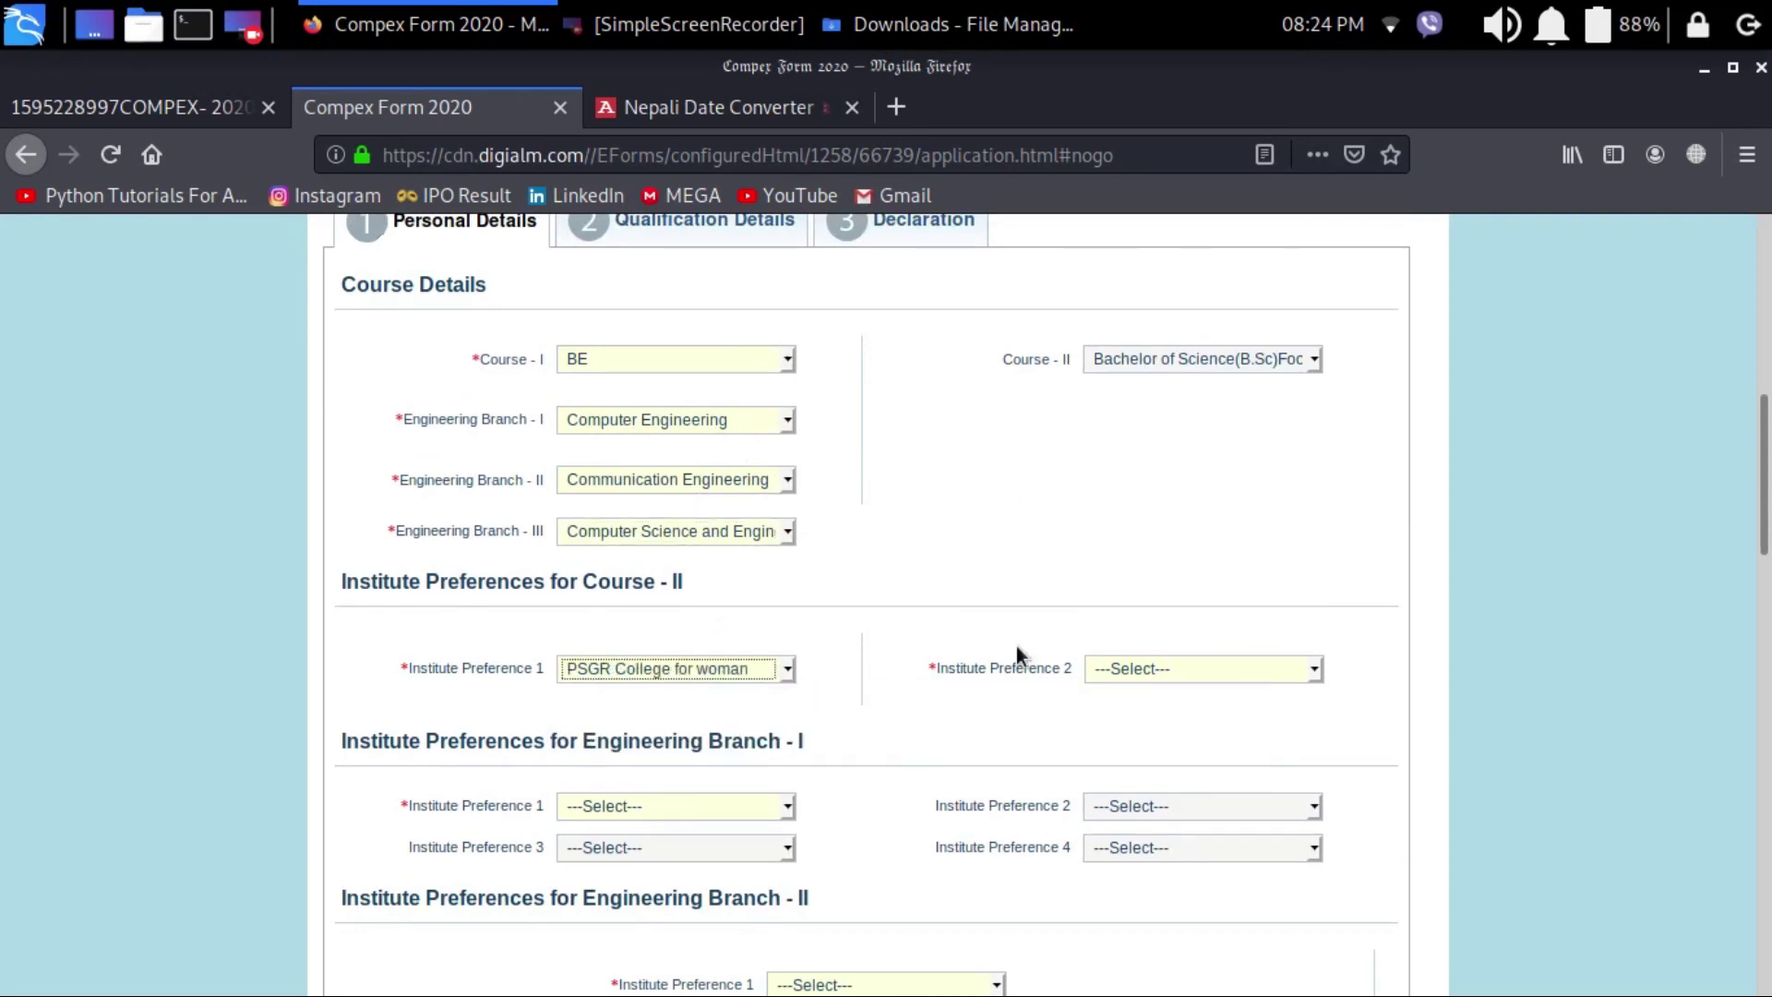
{"action": "left_click", "coordinate": [1138, 670]}
{"action": "left_click", "coordinate": [1155, 734]}
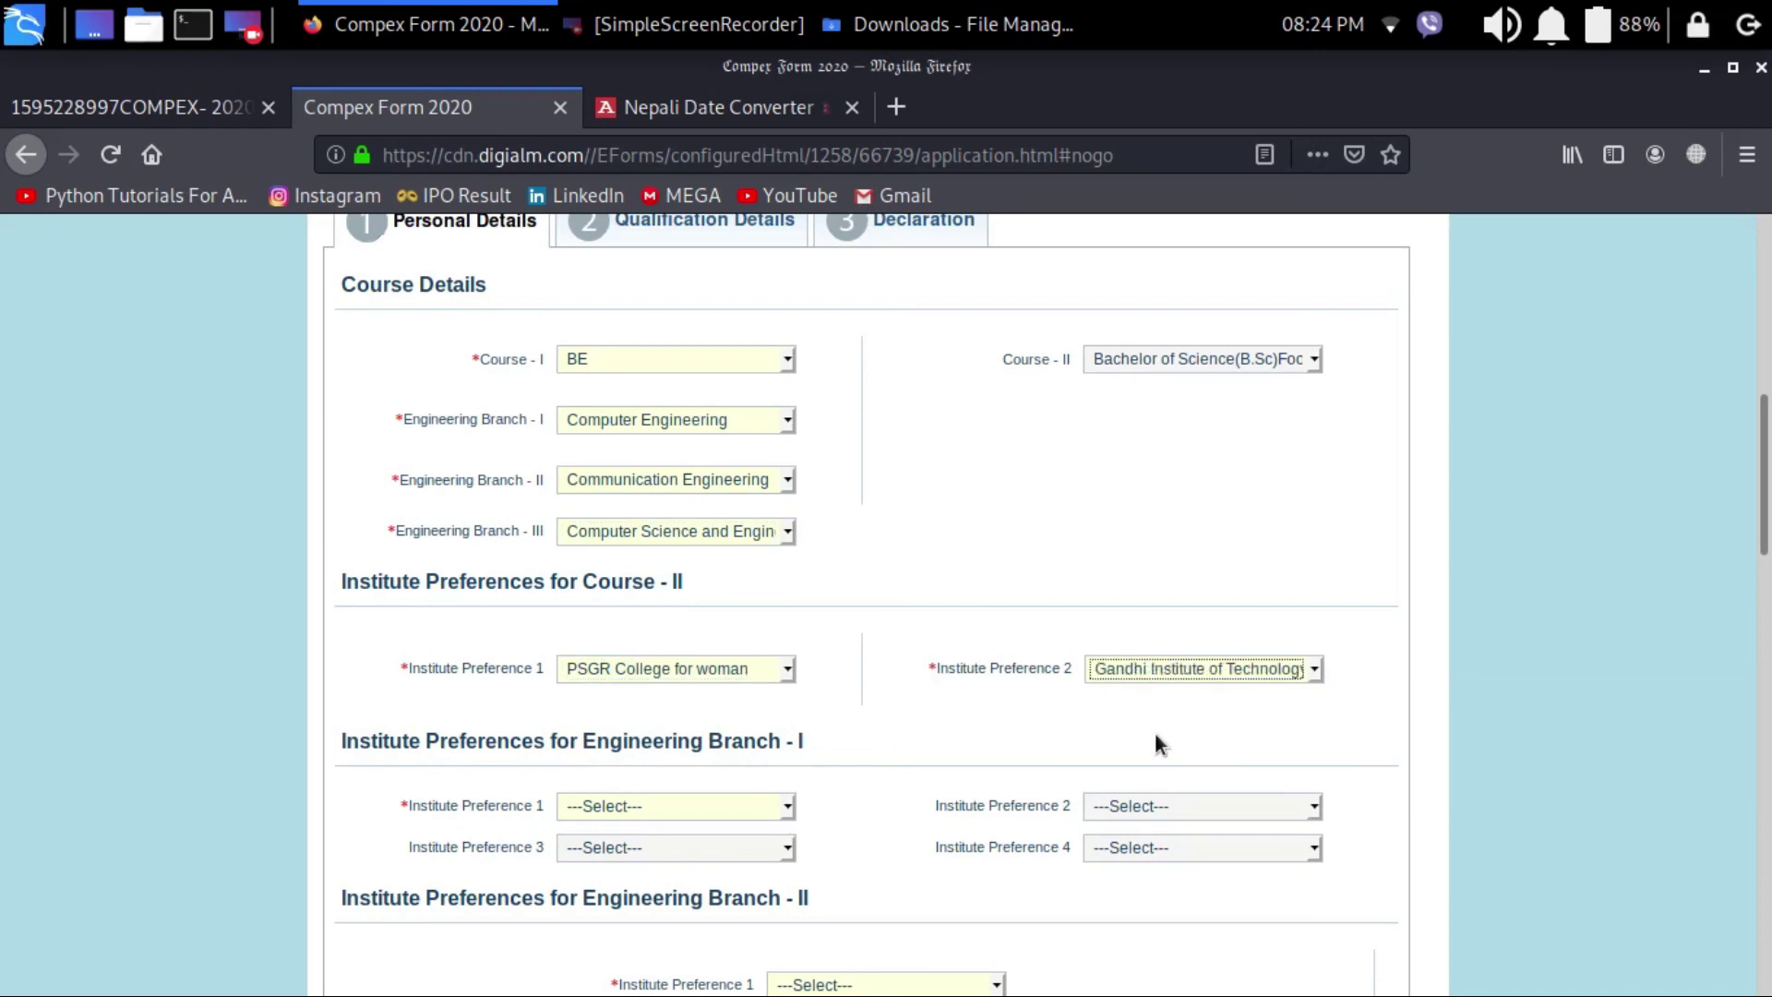
{"action": "left_click", "coordinate": [712, 668]}
{"action": "left_click", "coordinate": [633, 733]}
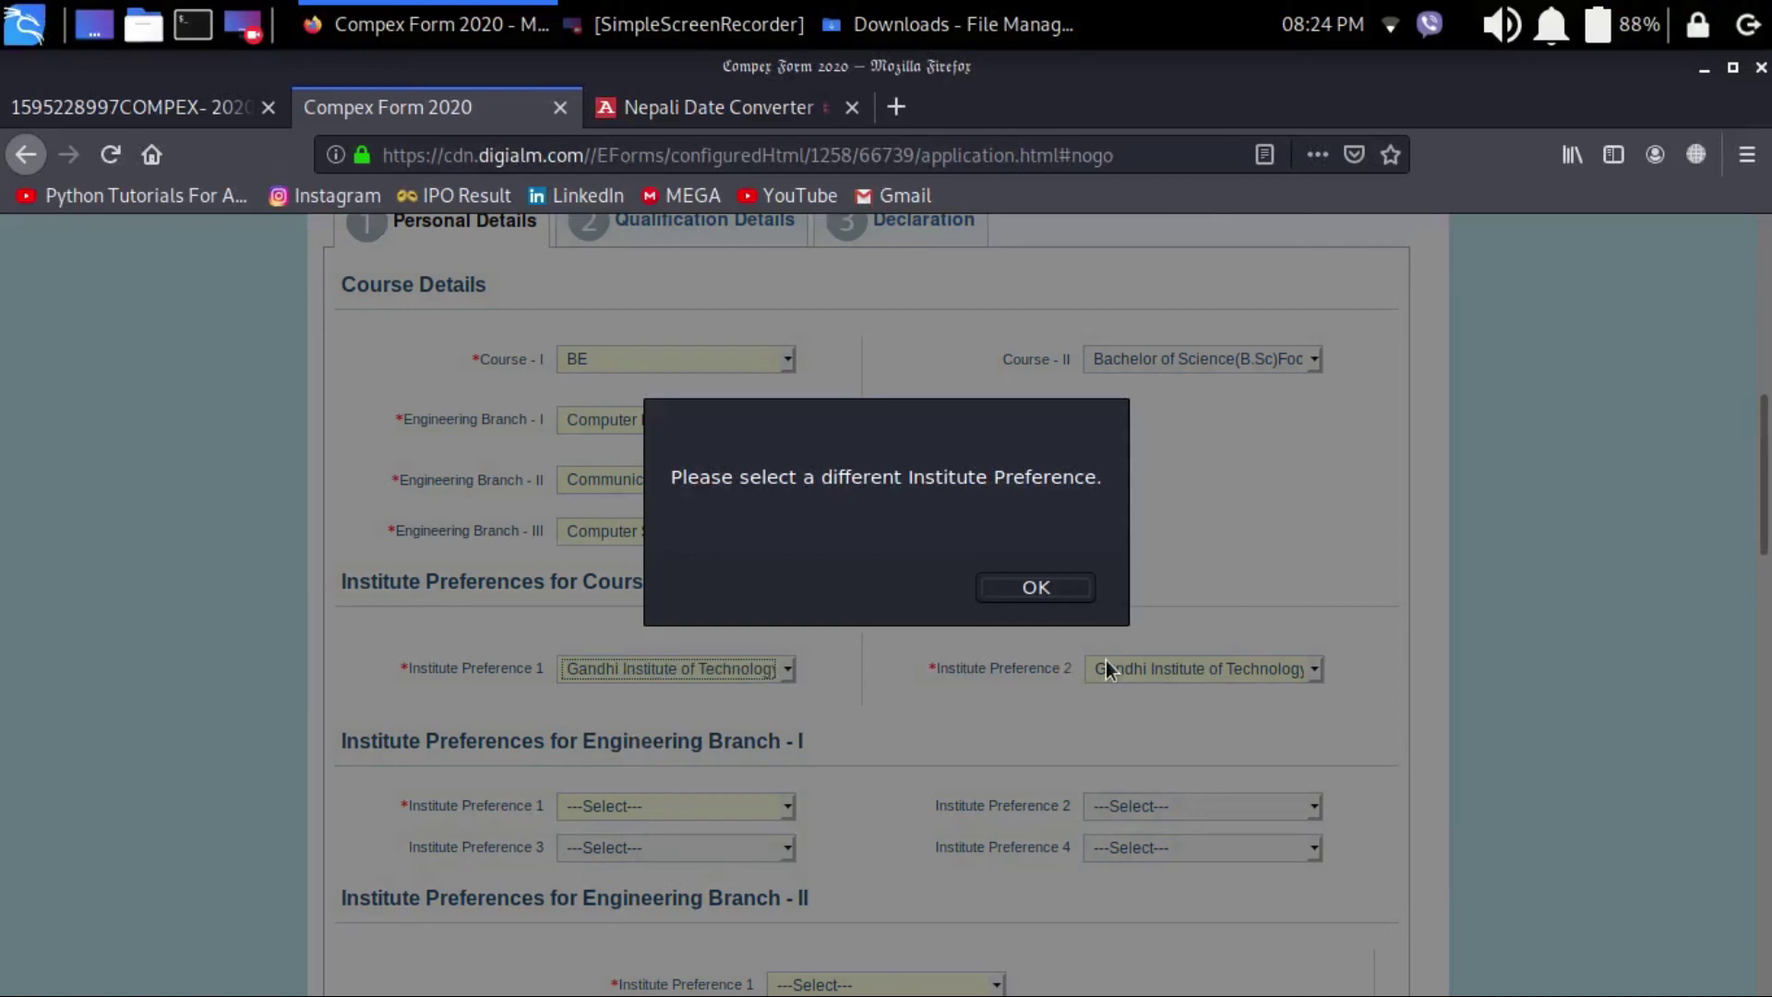
{"action": "left_click", "coordinate": [1032, 587]}
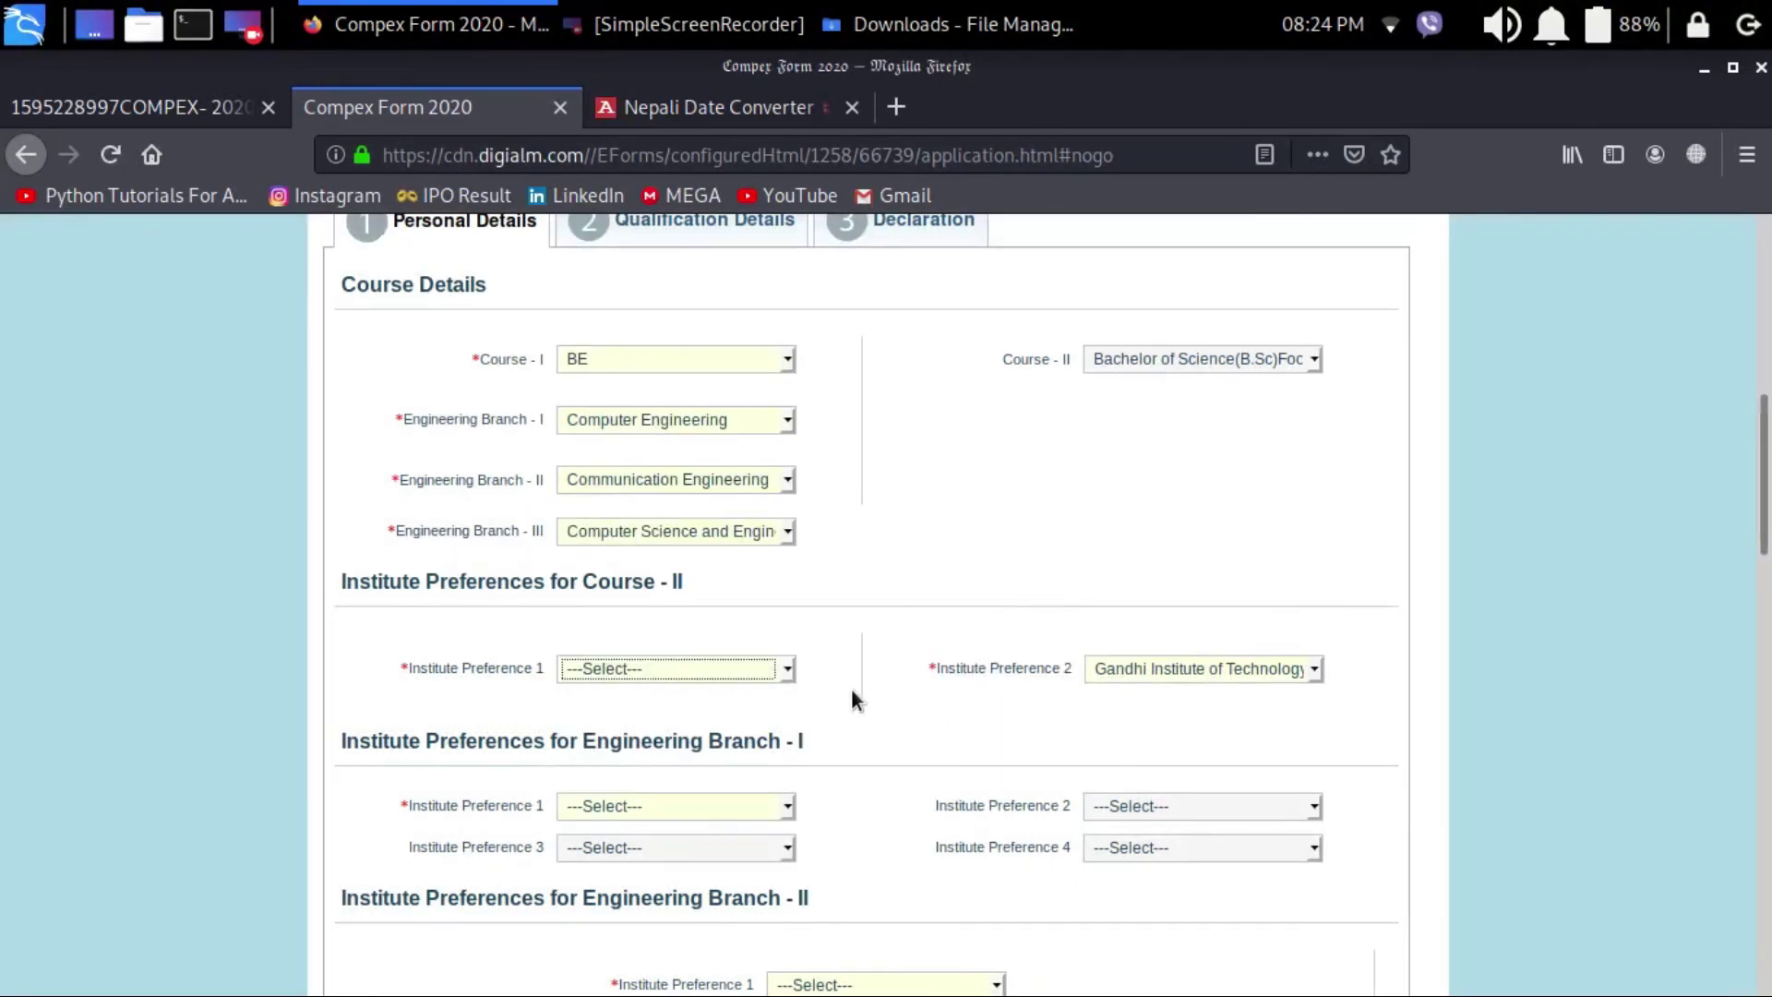
{"action": "left_click", "coordinate": [1150, 667]}
{"action": "left_click", "coordinate": [1128, 736]}
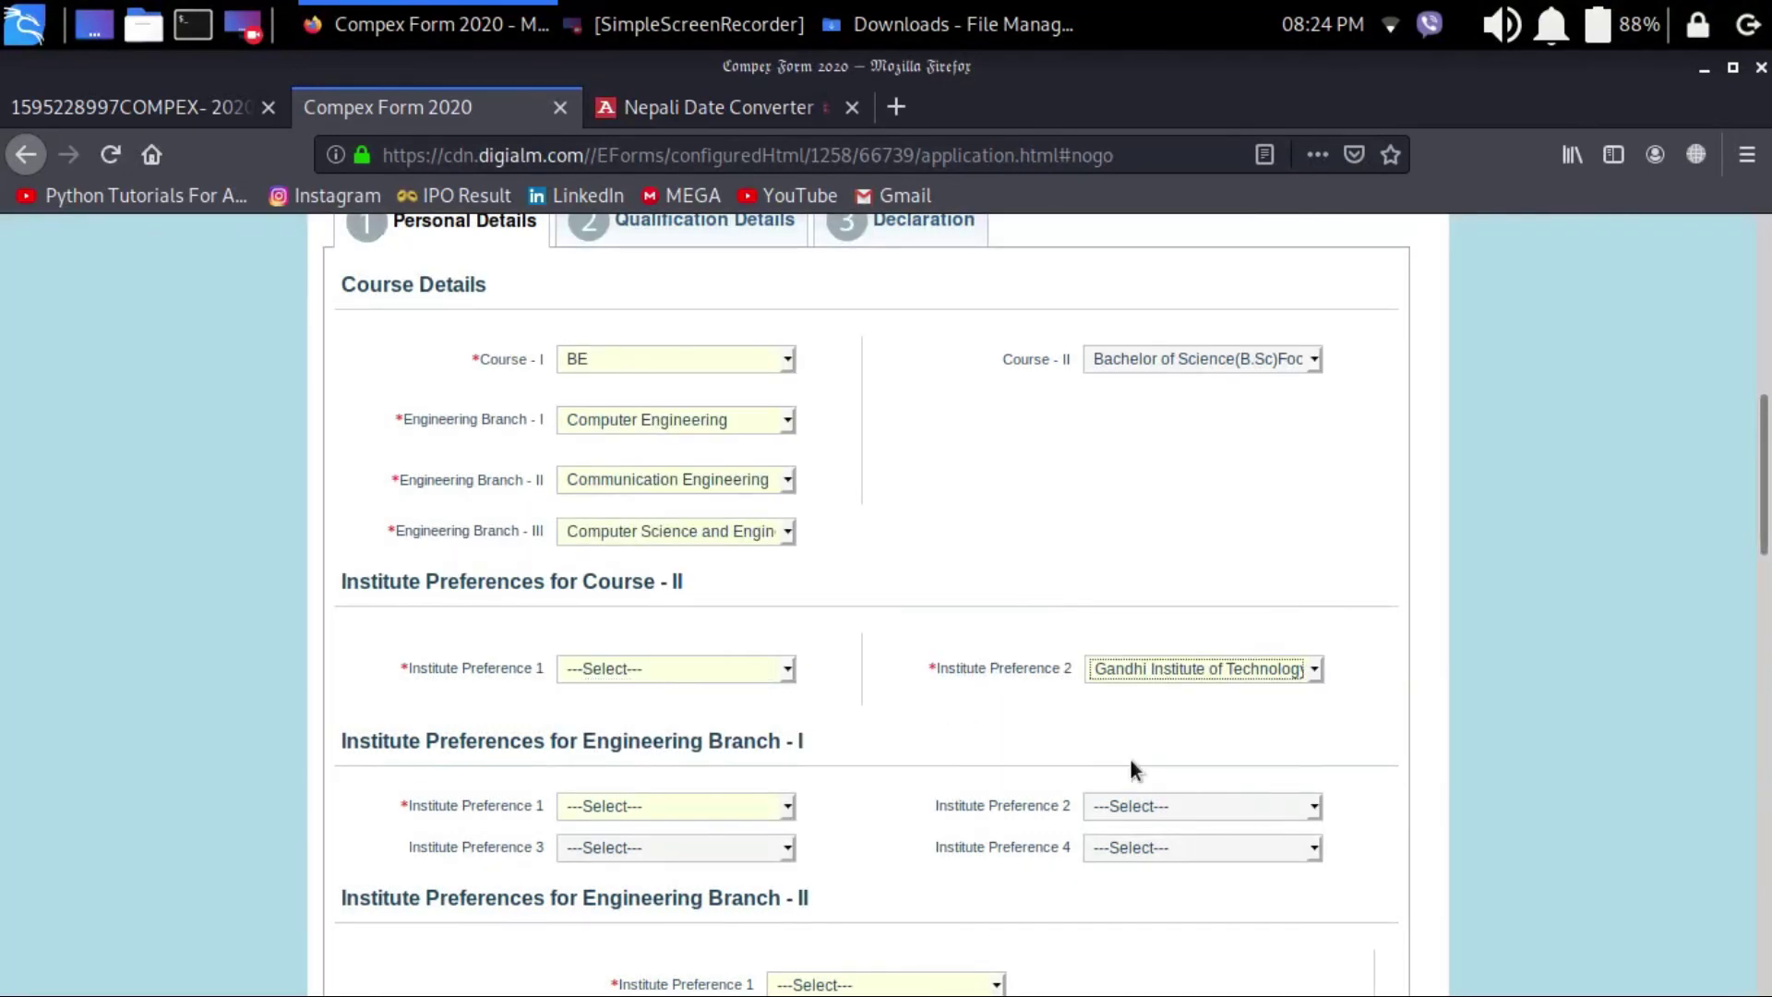
{"action": "left_click", "coordinate": [729, 670]}
{"action": "left_click", "coordinate": [716, 739]}
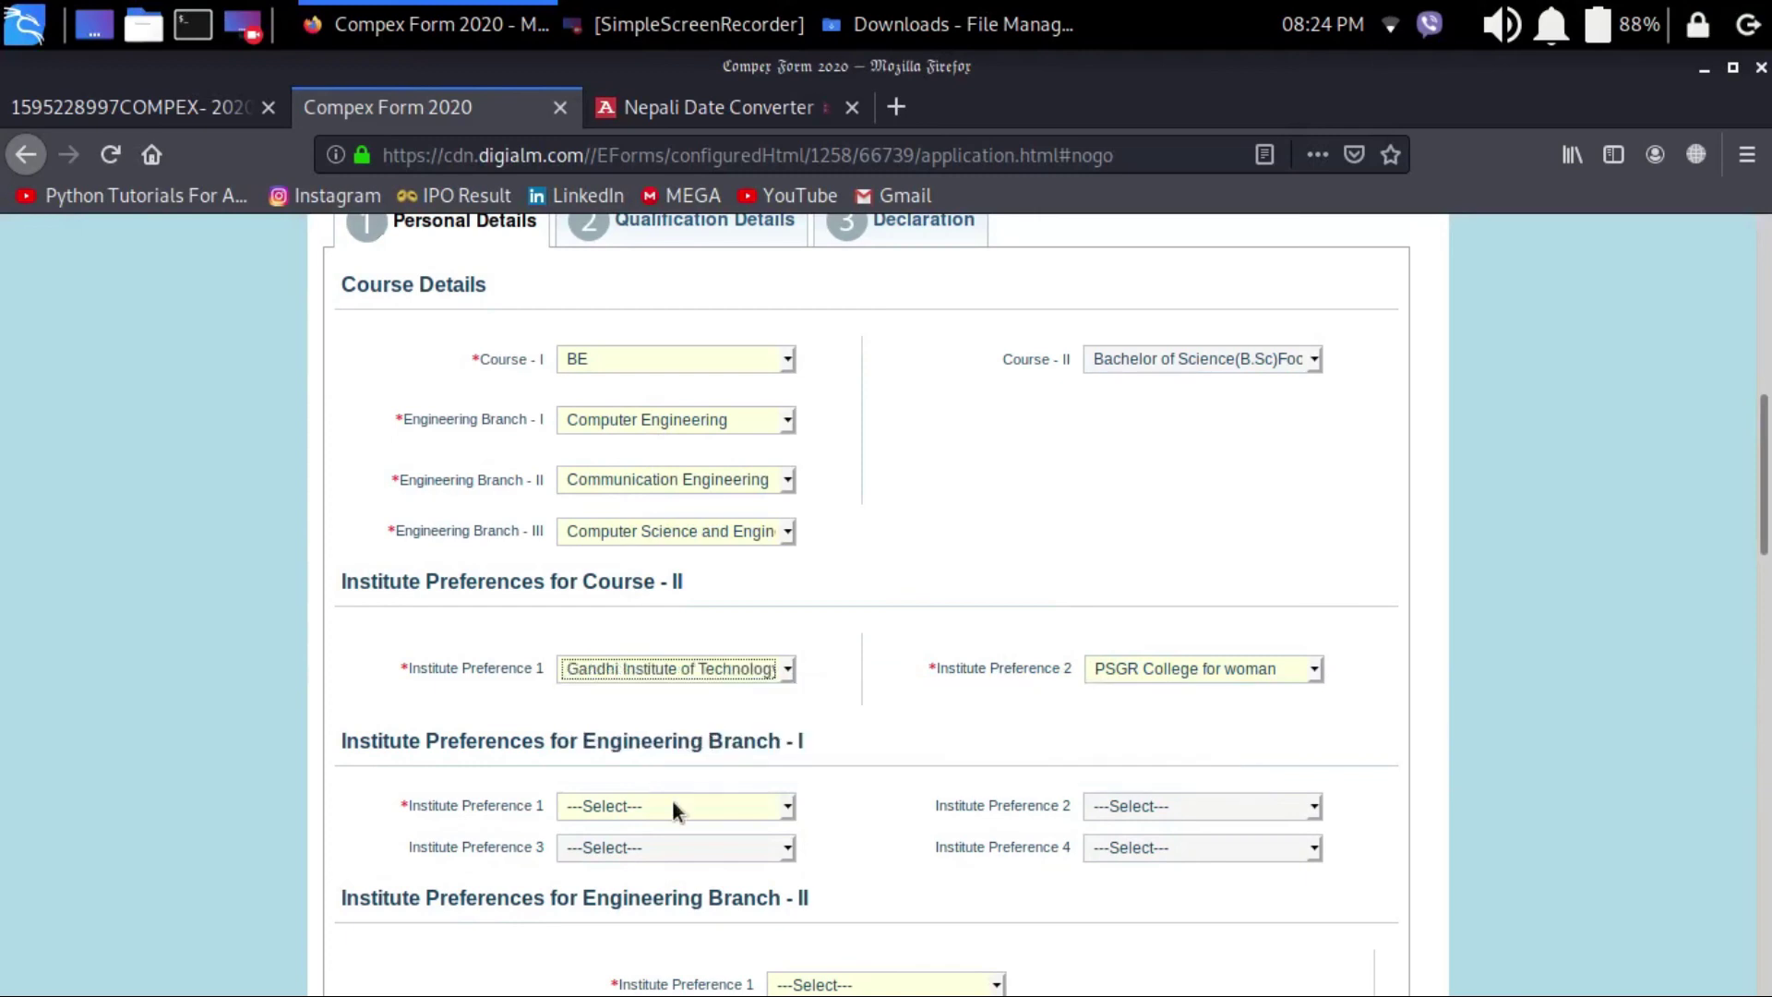
Step: Set Branch I institute preferences to PDPU, Koneru Lakshamaiah, Marwadi and Guru Nank Dev University
{"action": "left_click", "coordinate": [673, 805]}
{"action": "left_click", "coordinate": [670, 642]}
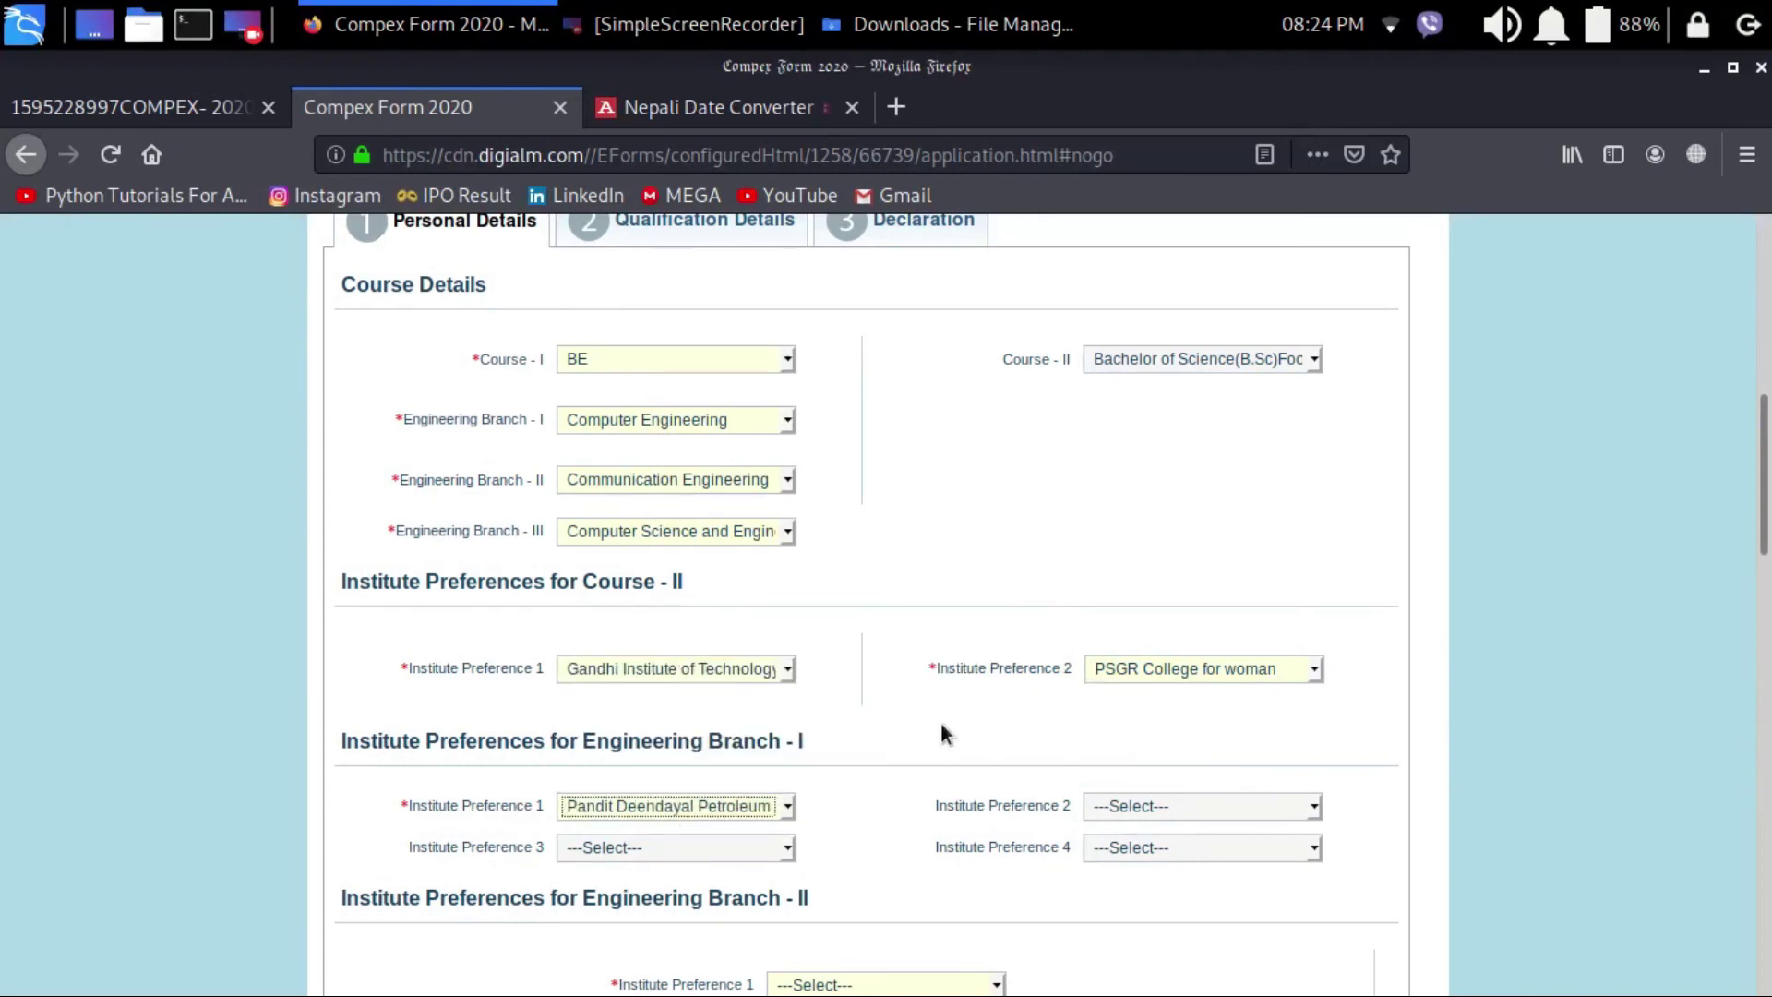
{"action": "left_click", "coordinate": [1126, 802]}
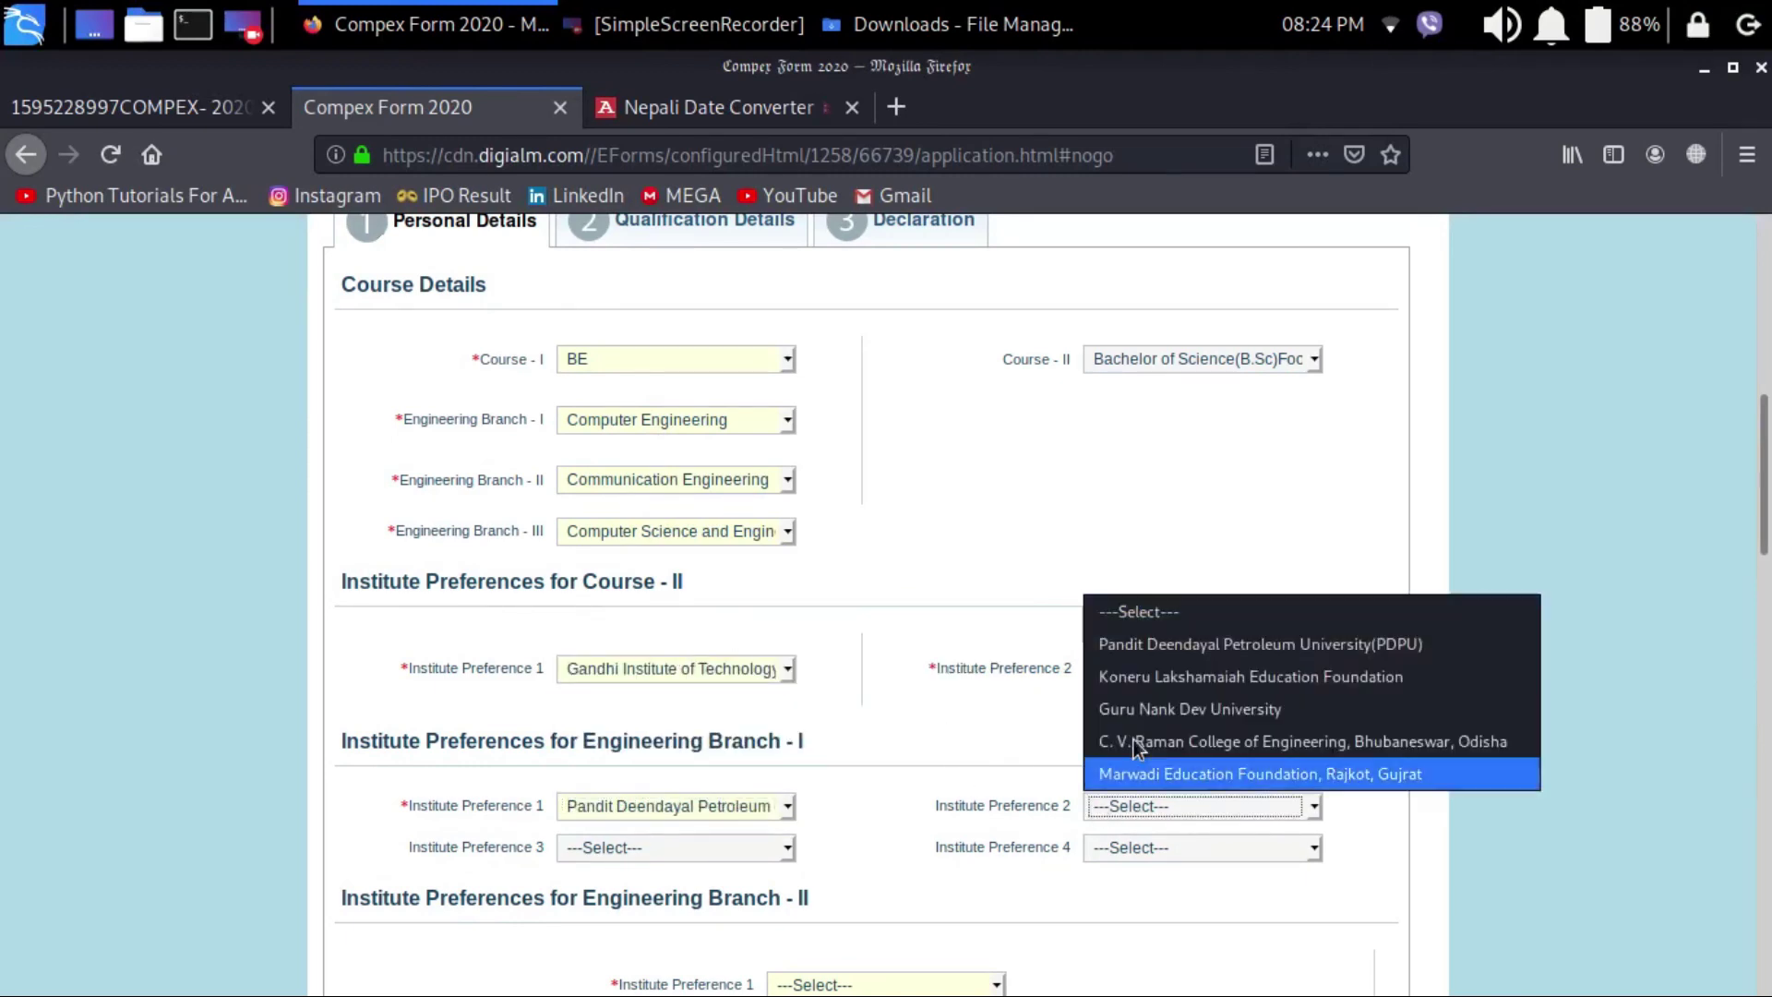
{"action": "left_click", "coordinate": [1158, 666]}
{"action": "left_click", "coordinate": [650, 849]}
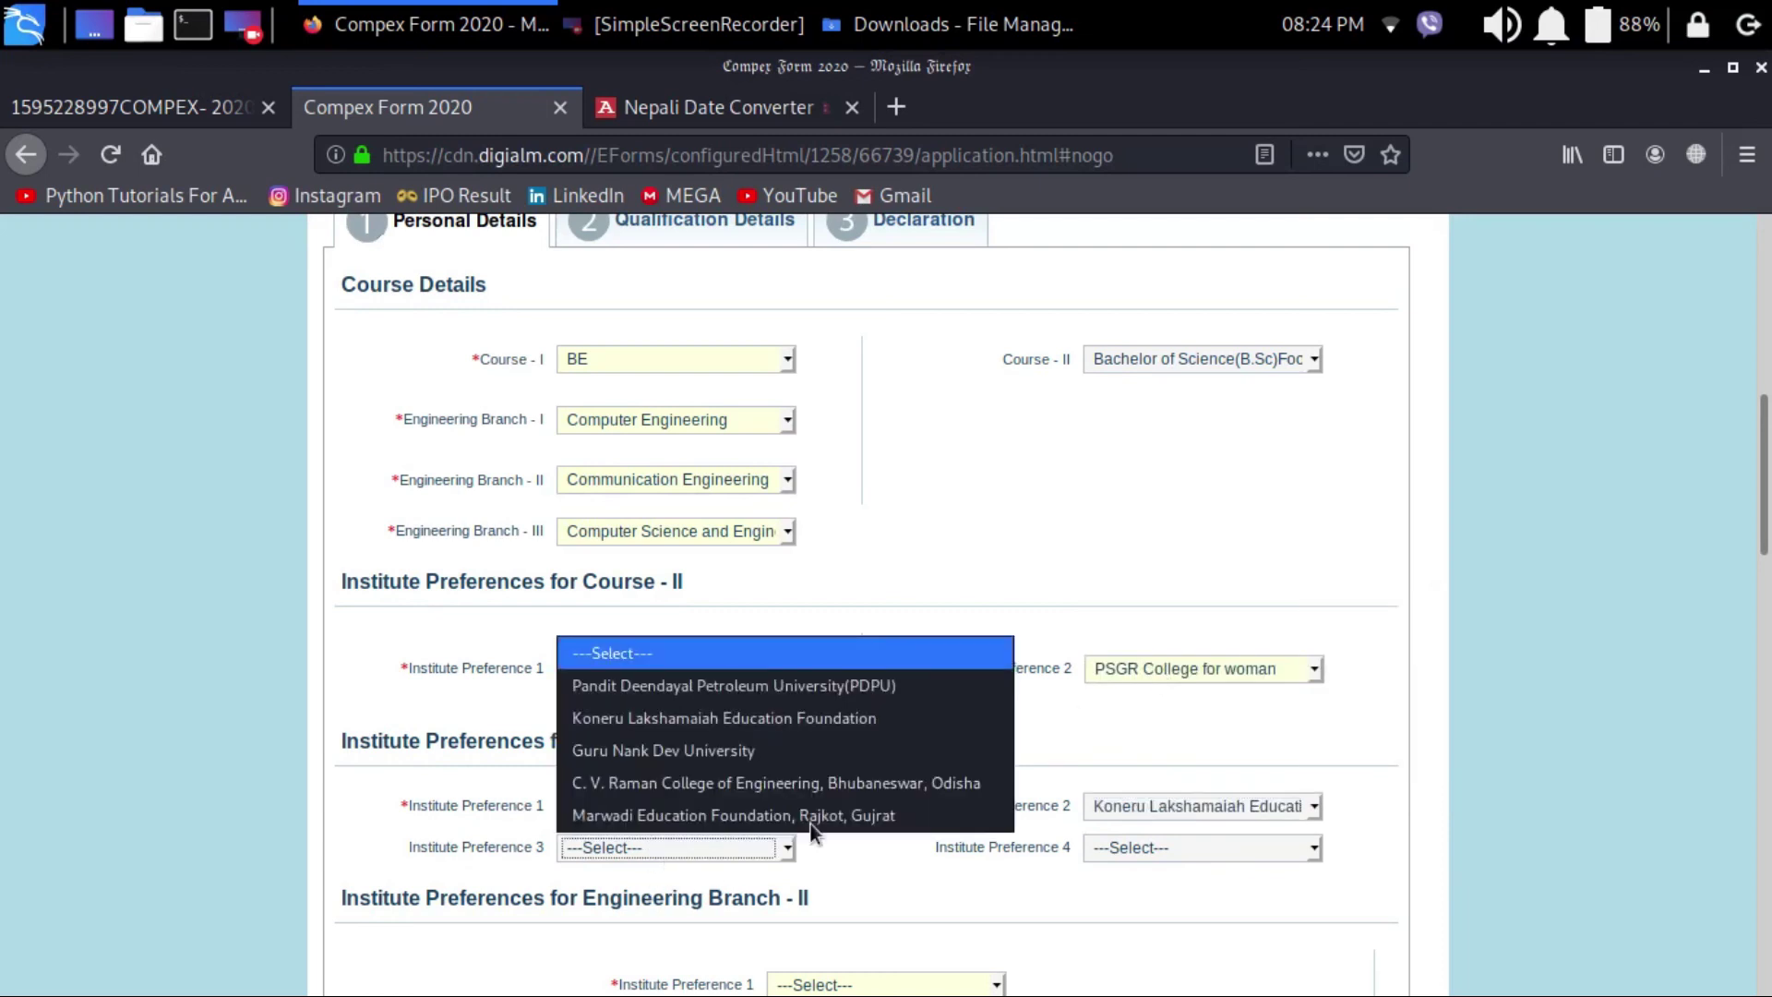
{"action": "left_click", "coordinate": [904, 814]}
{"action": "left_click", "coordinate": [1148, 842]}
{"action": "left_click", "coordinate": [1100, 749]}
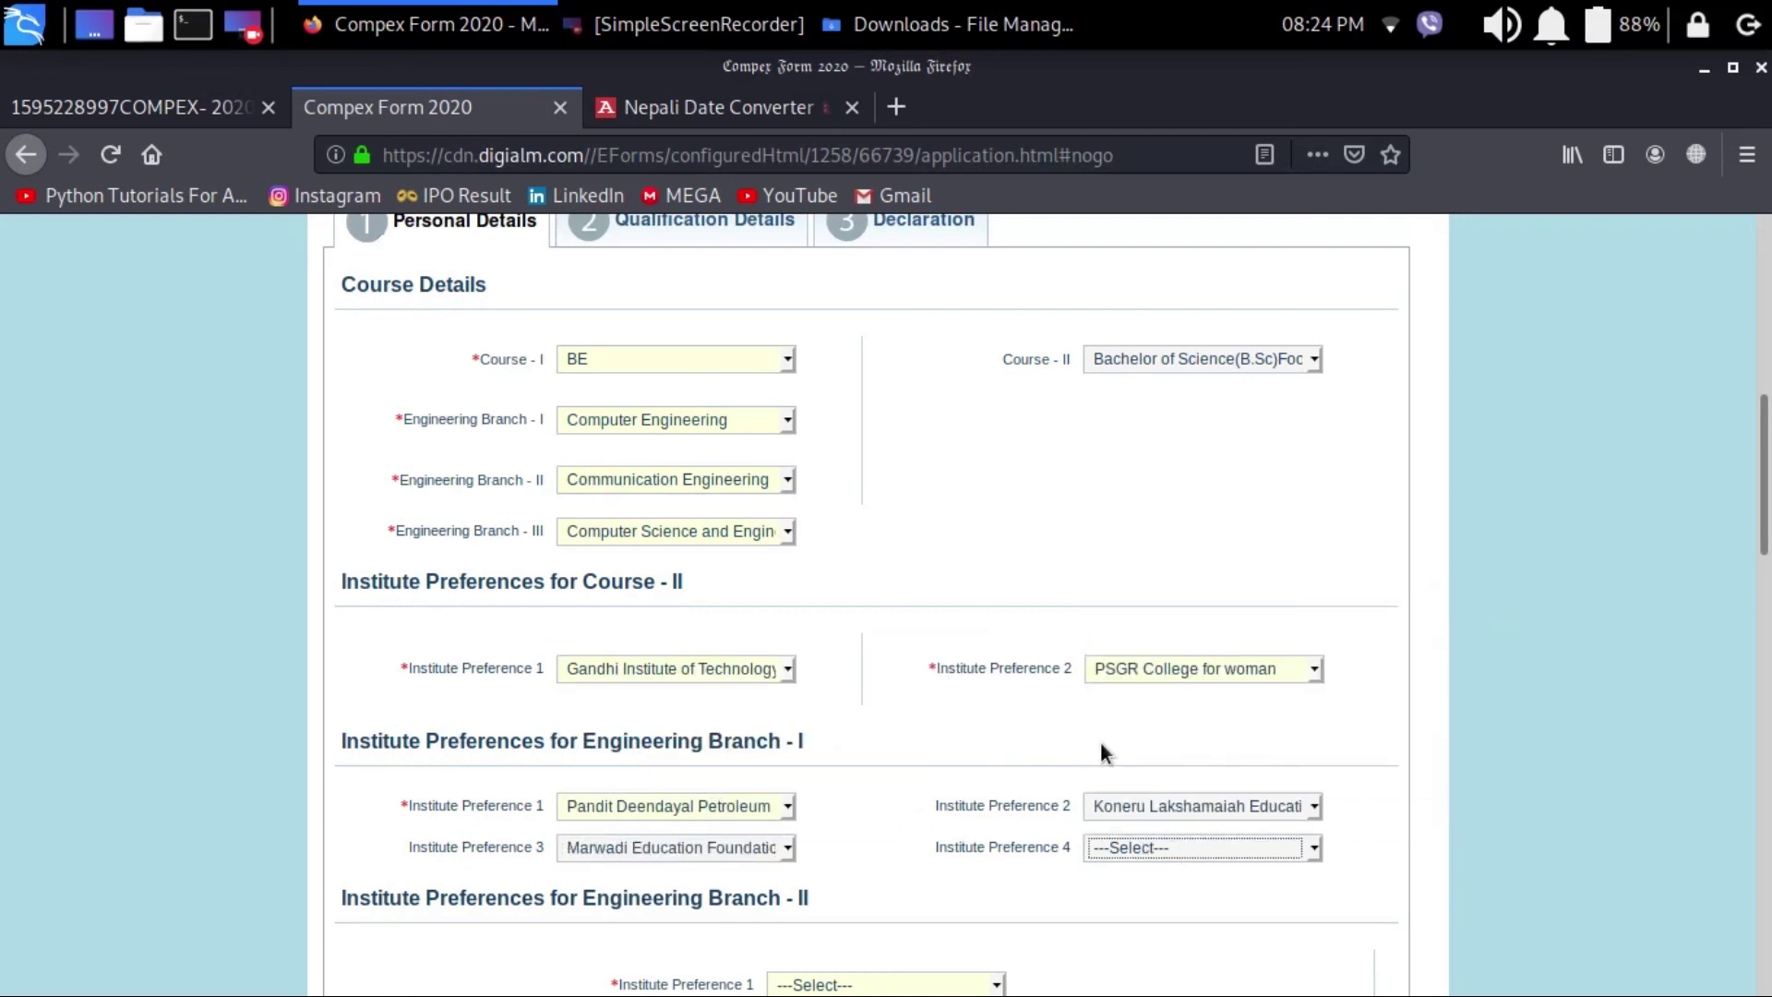
{"action": "scroll", "coordinate": [969, 833], "scroll_direction": "down", "scroll_amount": 5}
{"action": "left_click", "coordinate": [853, 529]}
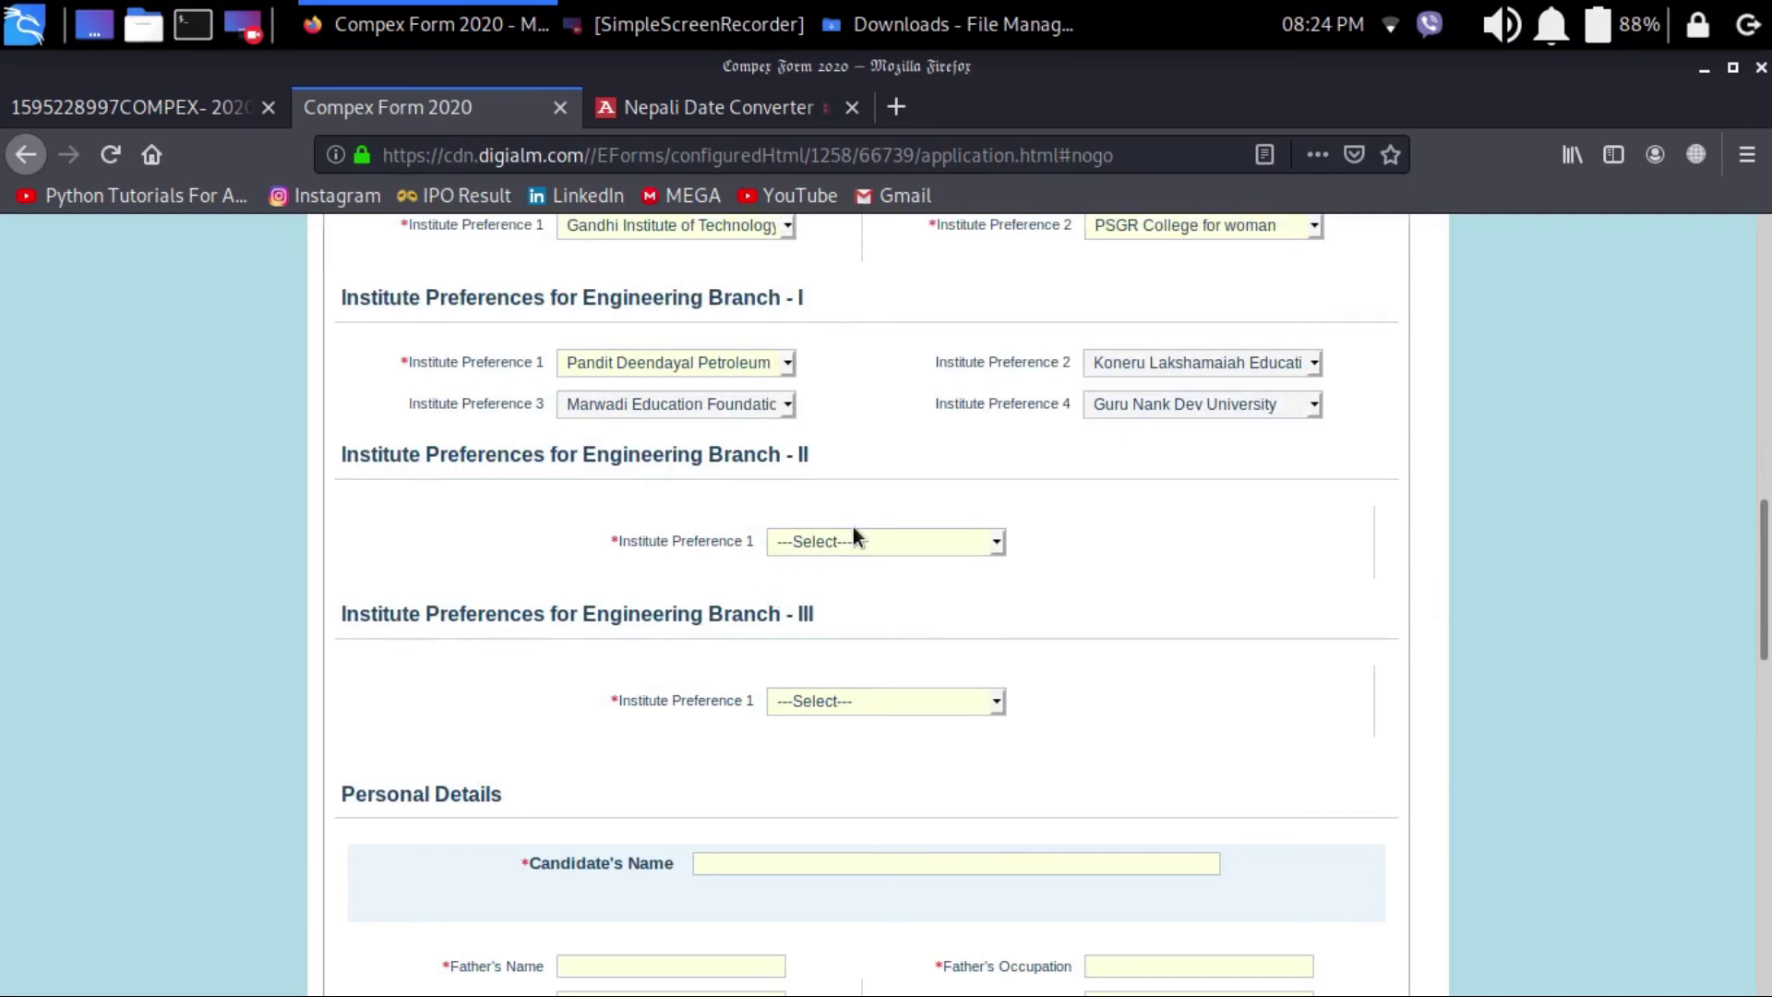
Step: Choose Kalinga Institute of Industrial Technology for Branch II and Vellore Institute of Technology for Branch III
{"action": "left_click", "coordinate": [834, 545]}
{"action": "left_click", "coordinate": [817, 601]}
{"action": "left_click", "coordinate": [845, 700]}
{"action": "left_click", "coordinate": [808, 764]}
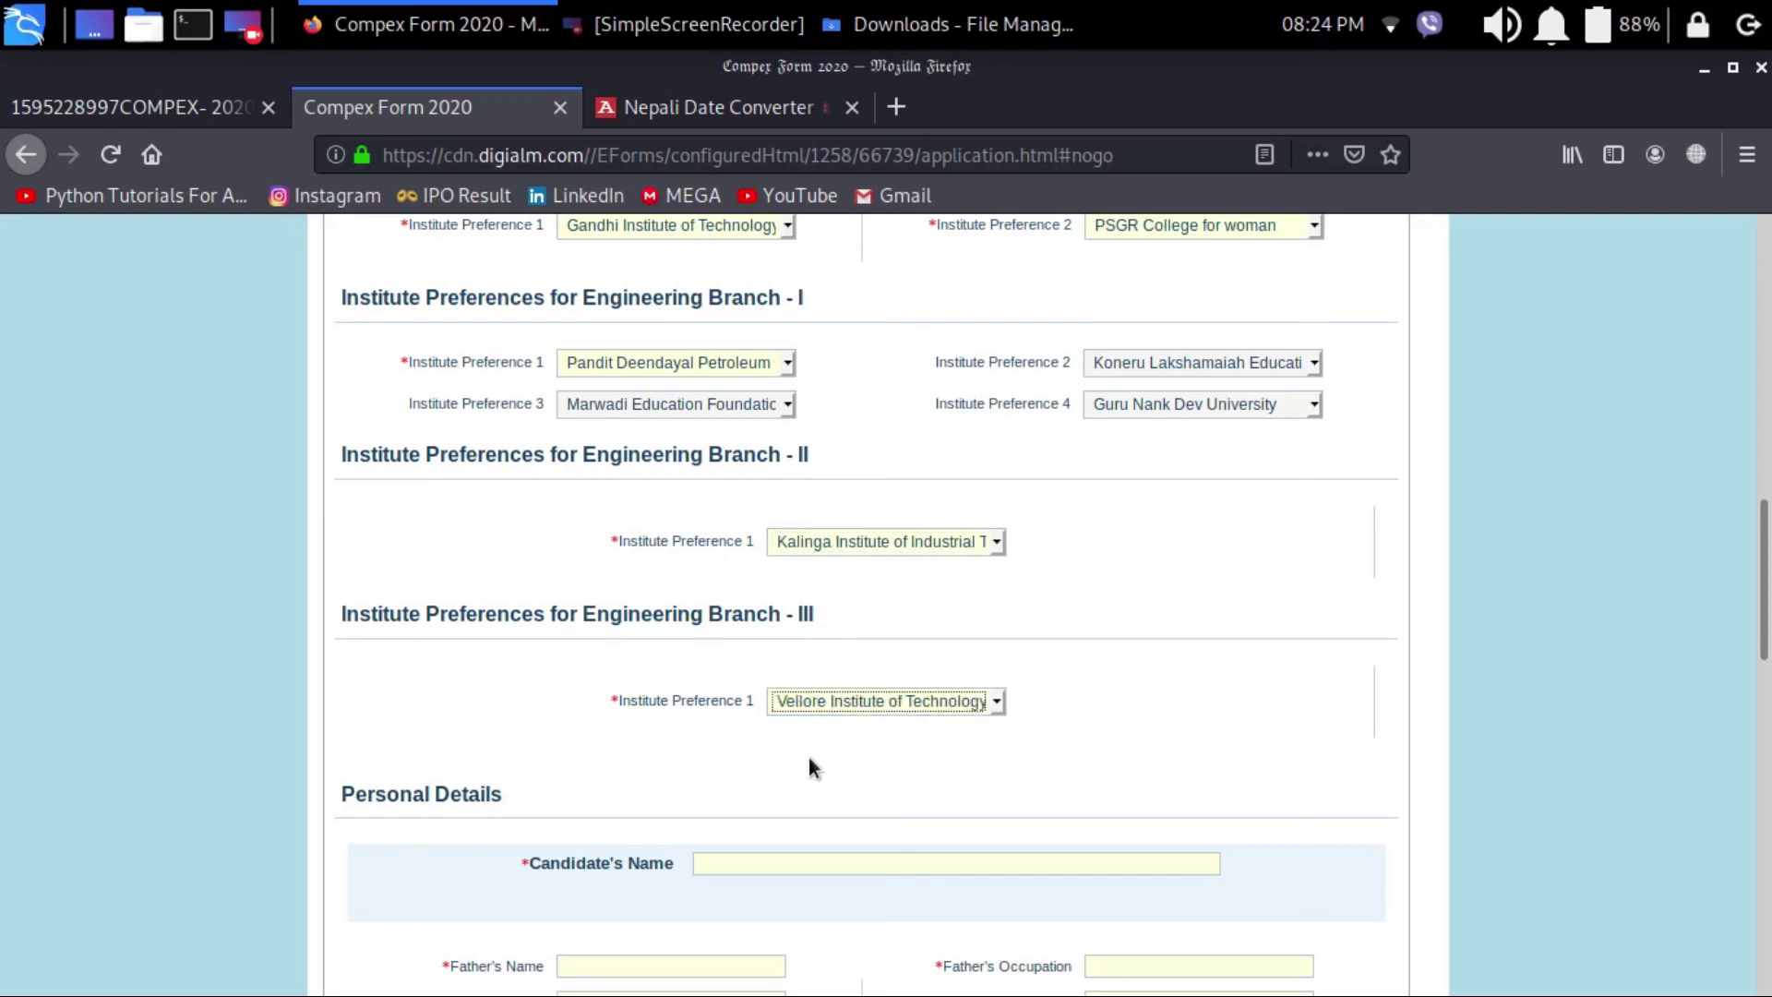
Step: Enter the candidate's name in the citizenship details and bring up the certificate upload window
{"action": "scroll", "coordinate": [809, 764], "scroll_direction": "down", "scroll_amount": 3}
{"action": "left_click", "coordinate": [777, 714]}
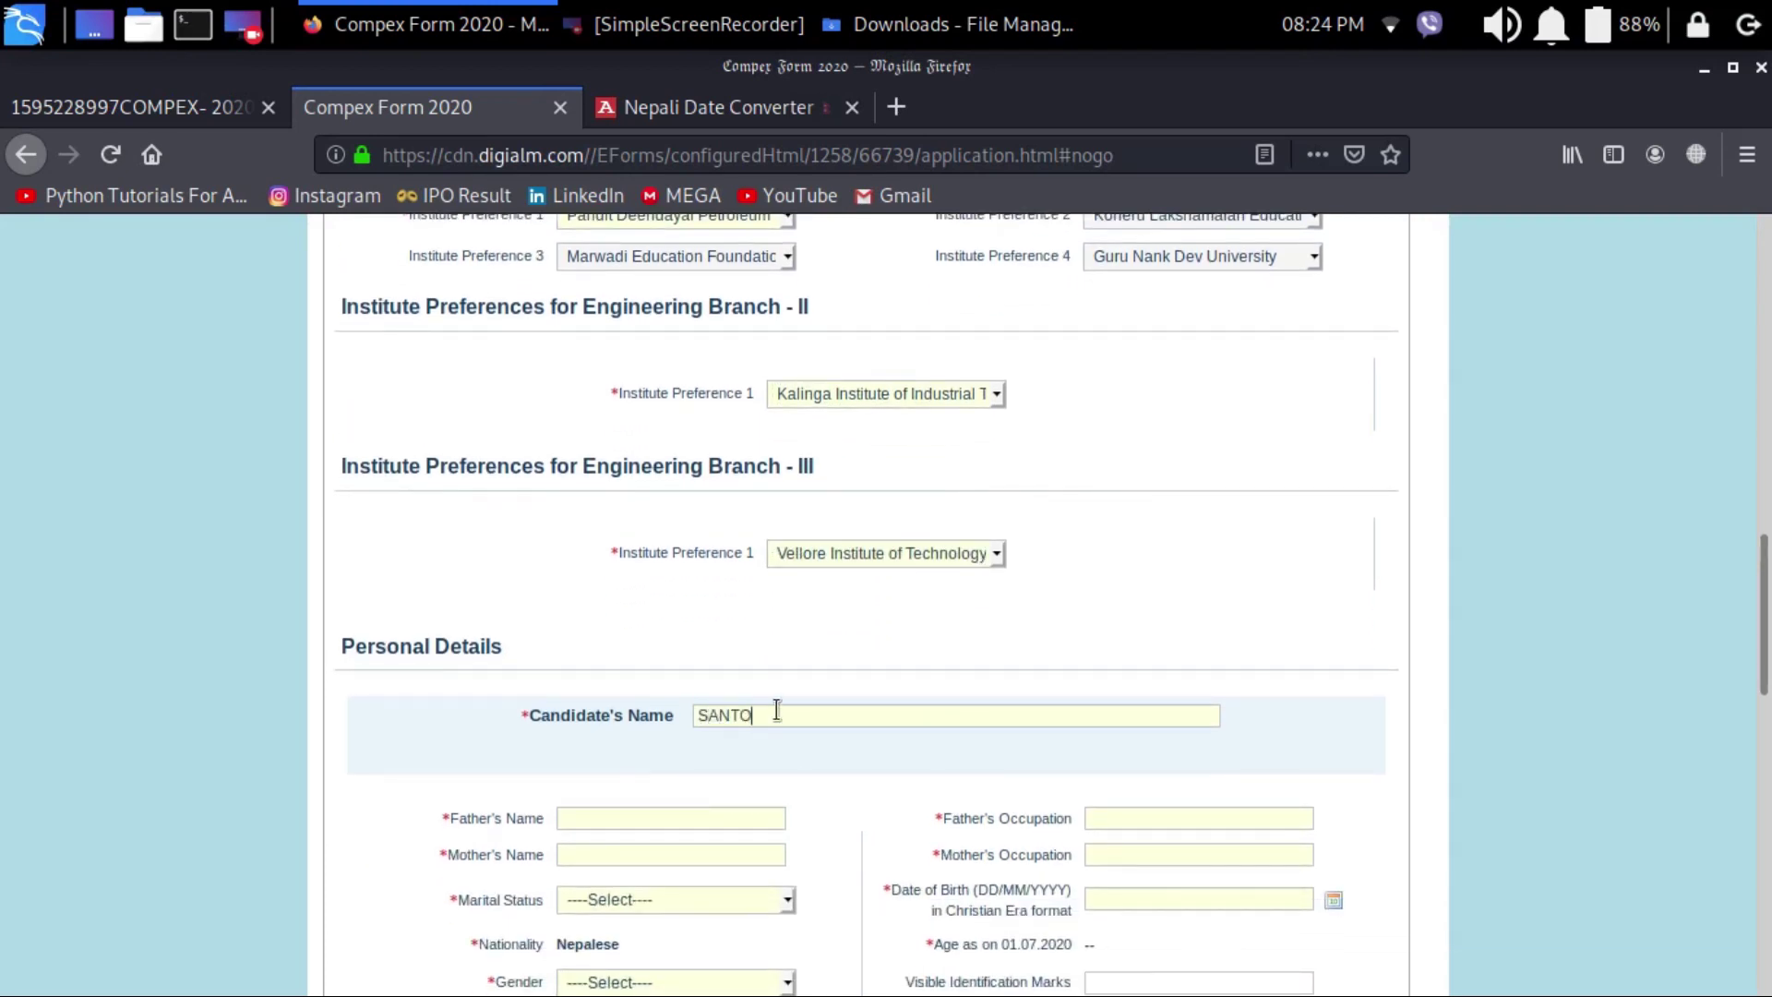
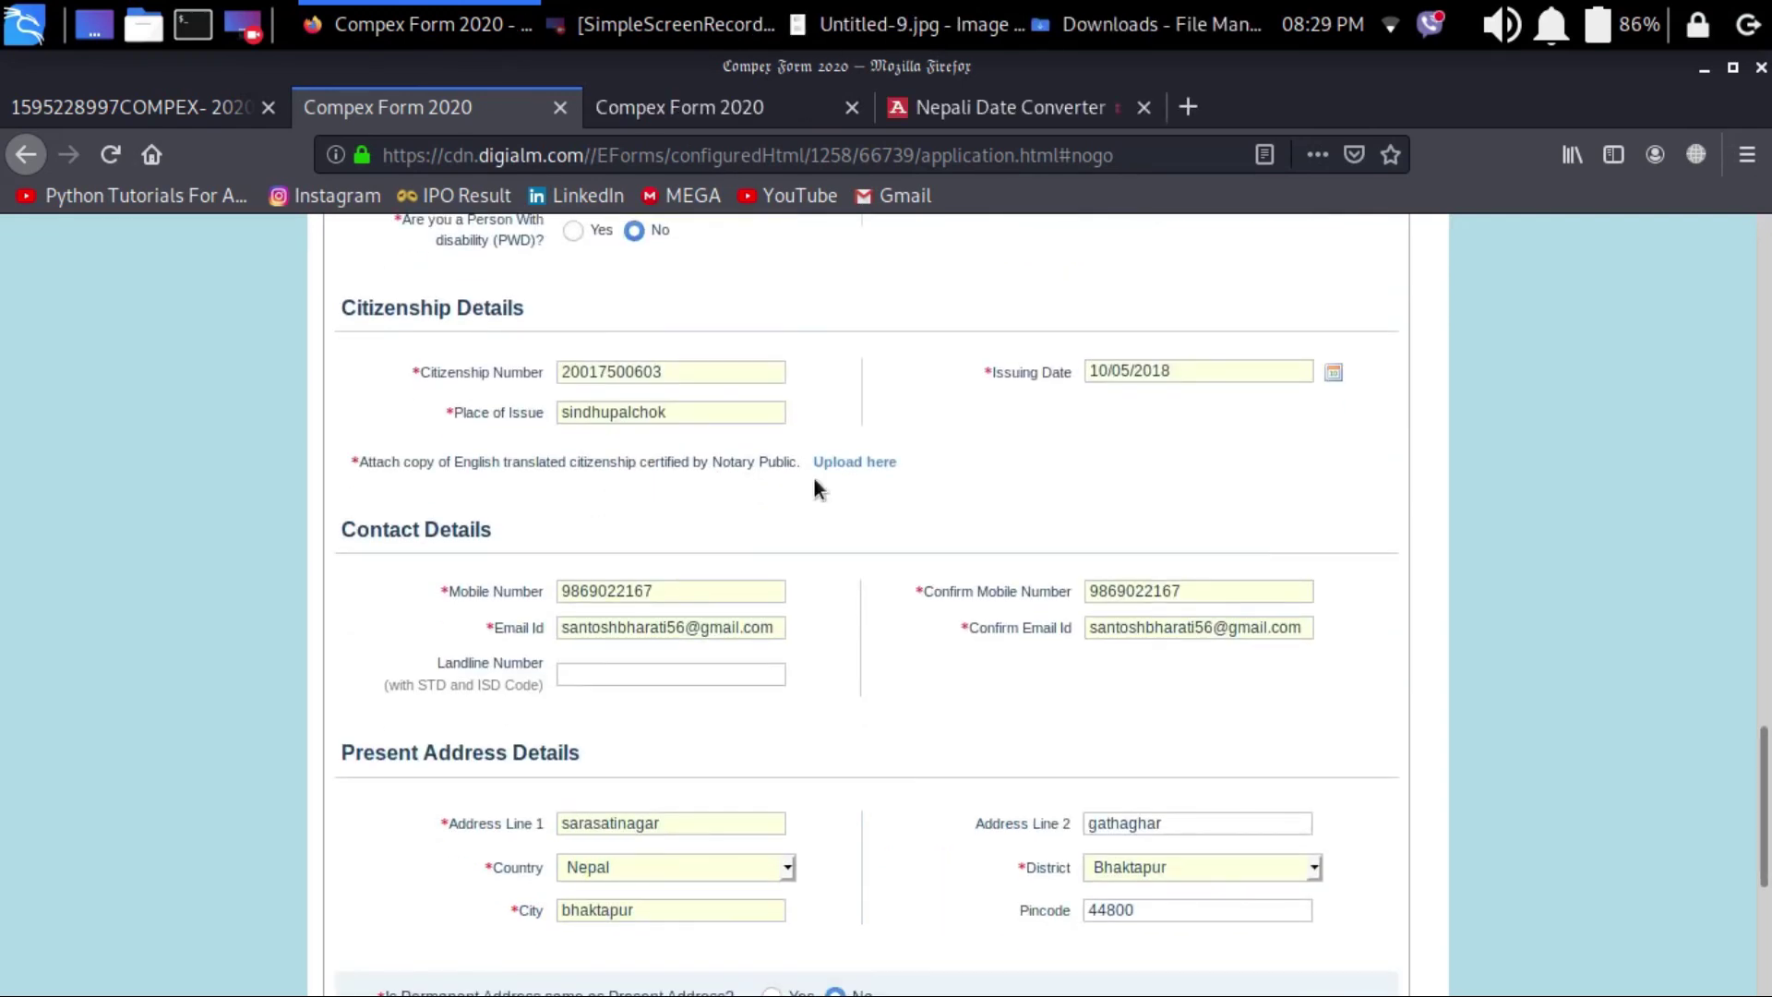
{"action": "left_click", "coordinate": [854, 464]}
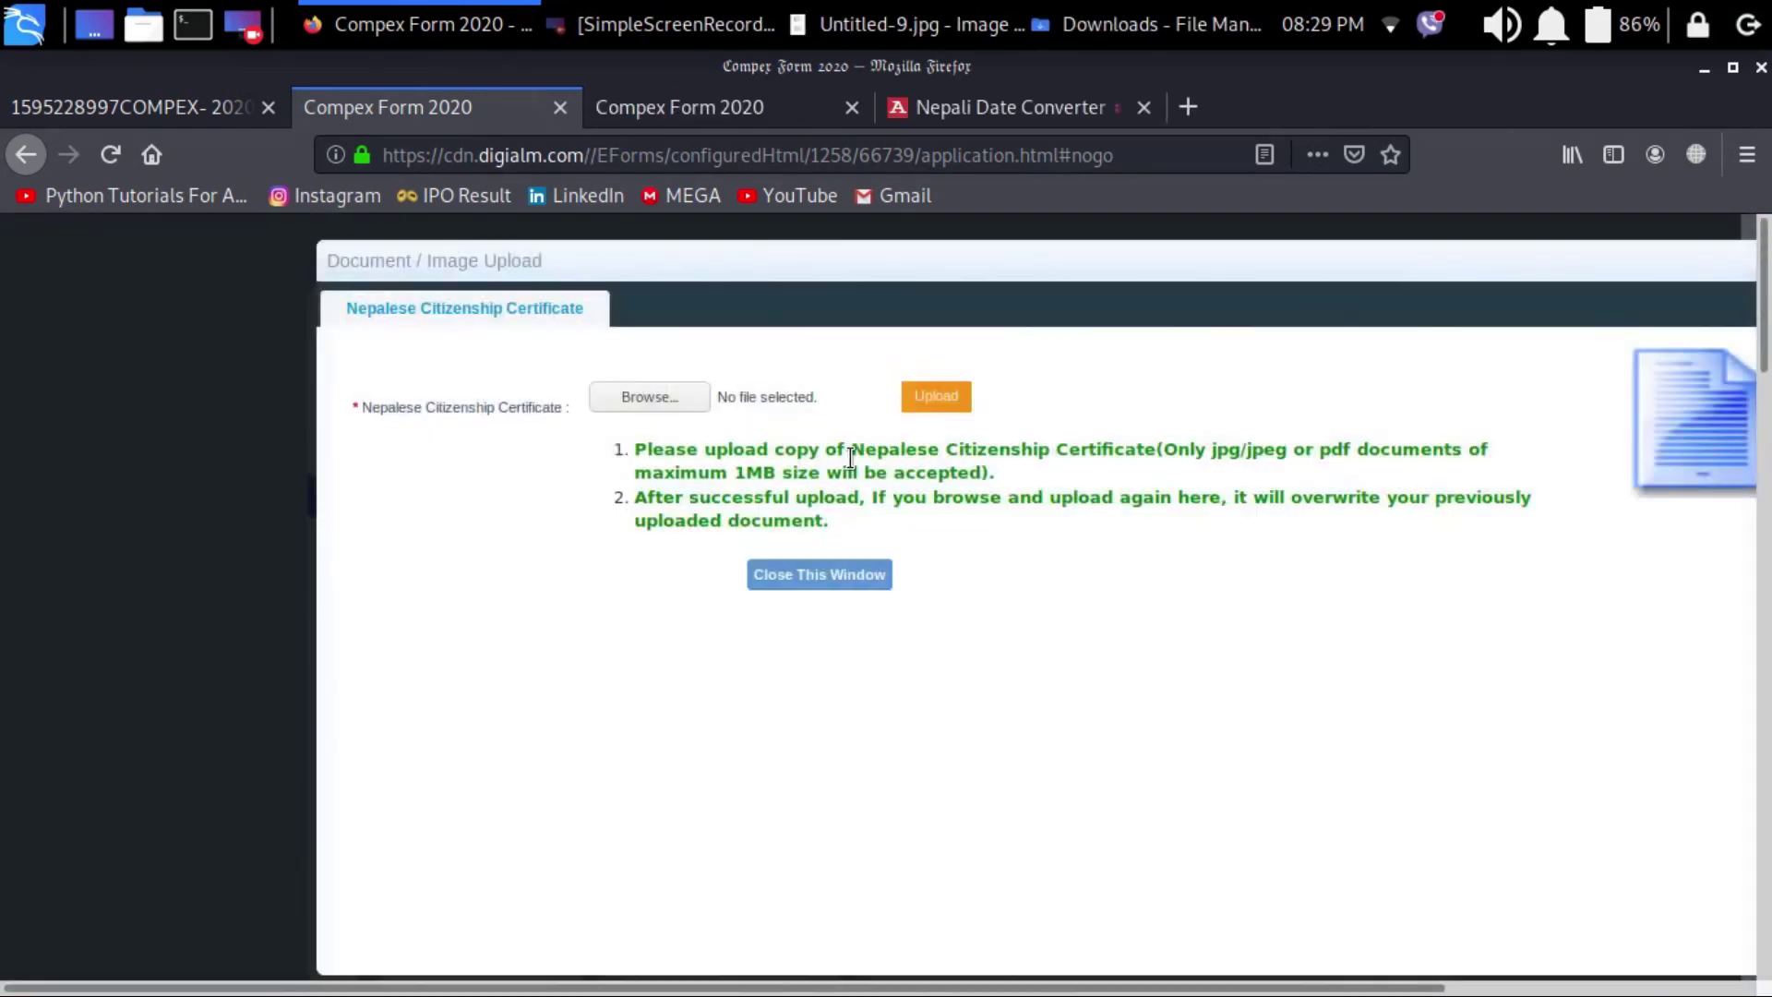
Step: Upload Untitled-9.jpg from Downloads as the citizenship certificate and close the upload window
{"action": "left_click", "coordinate": [646, 395]}
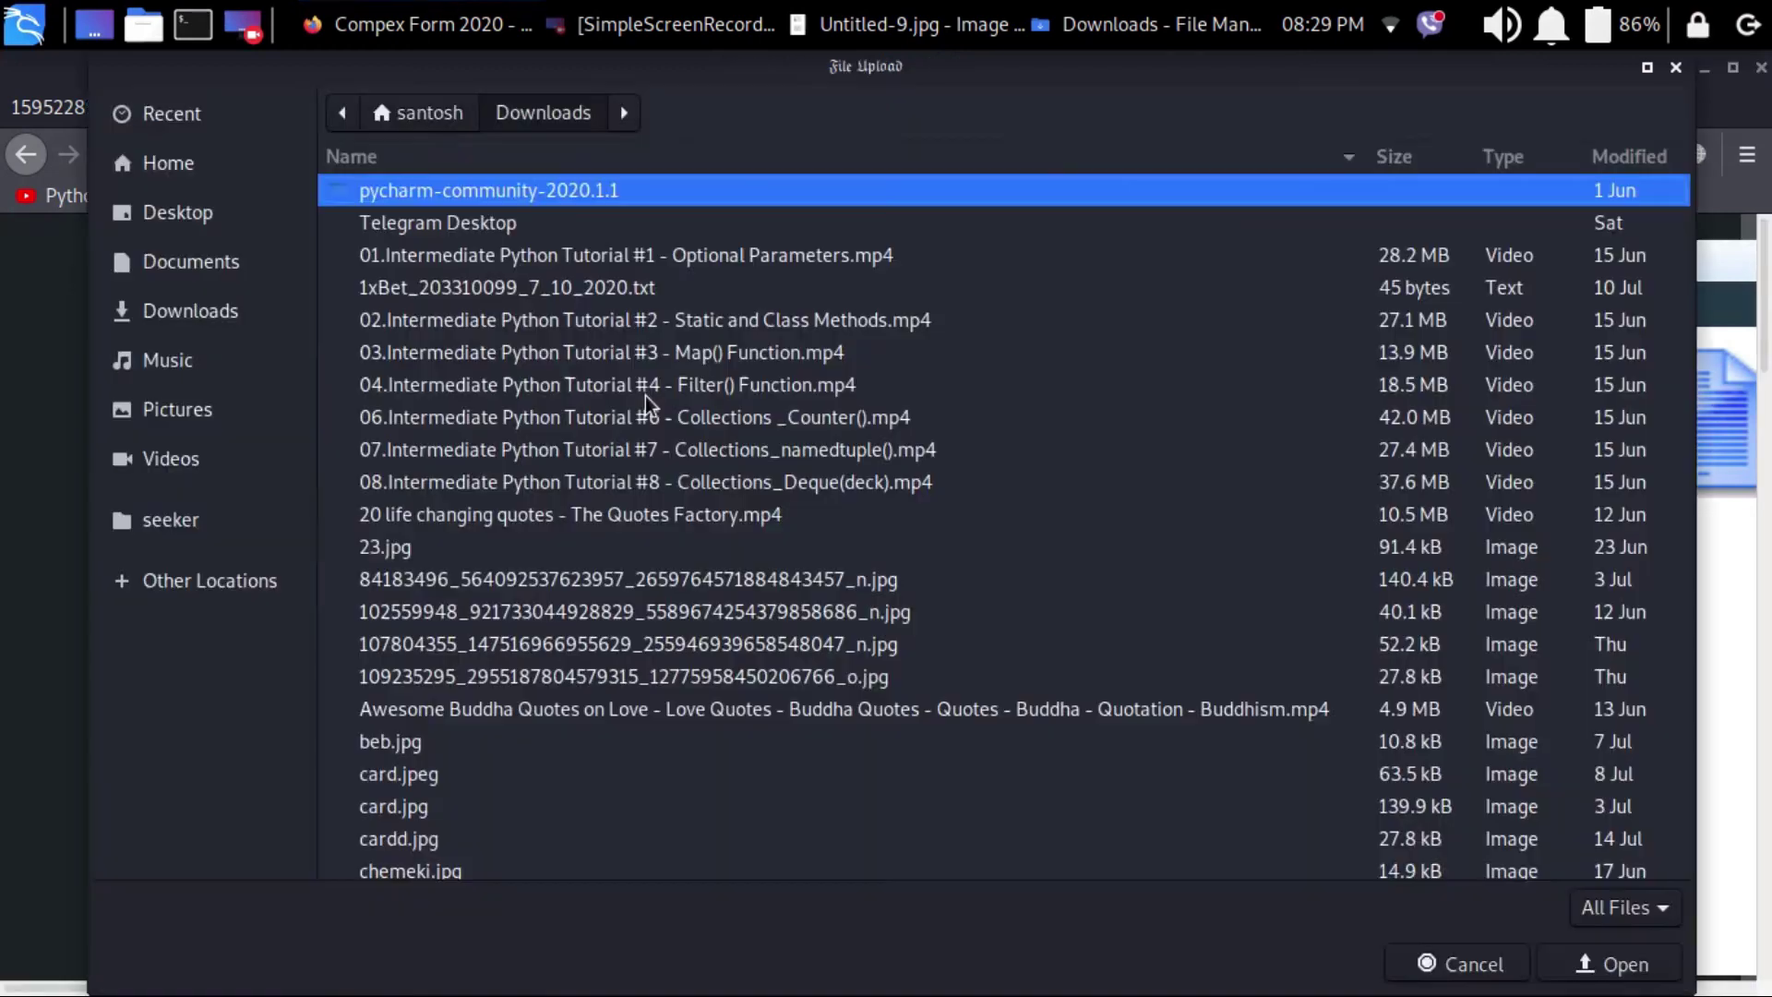
{"action": "left_click", "coordinate": [1675, 66]}
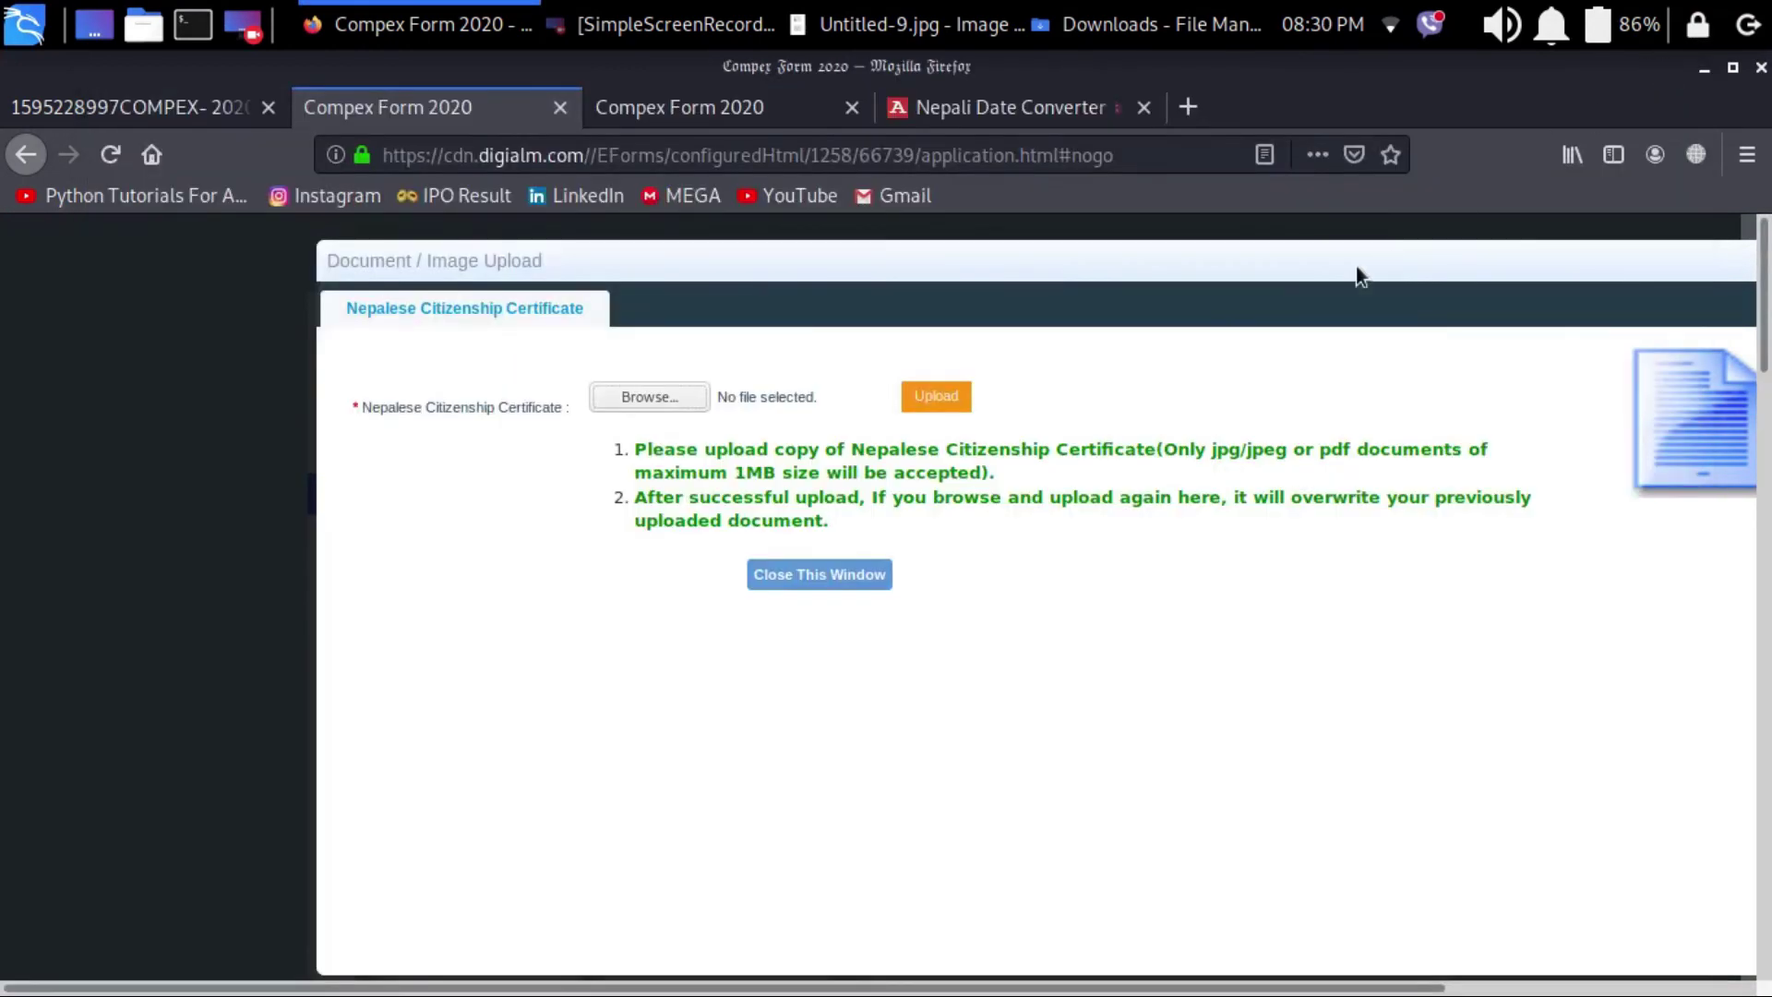
{"action": "left_click", "coordinate": [939, 397]}
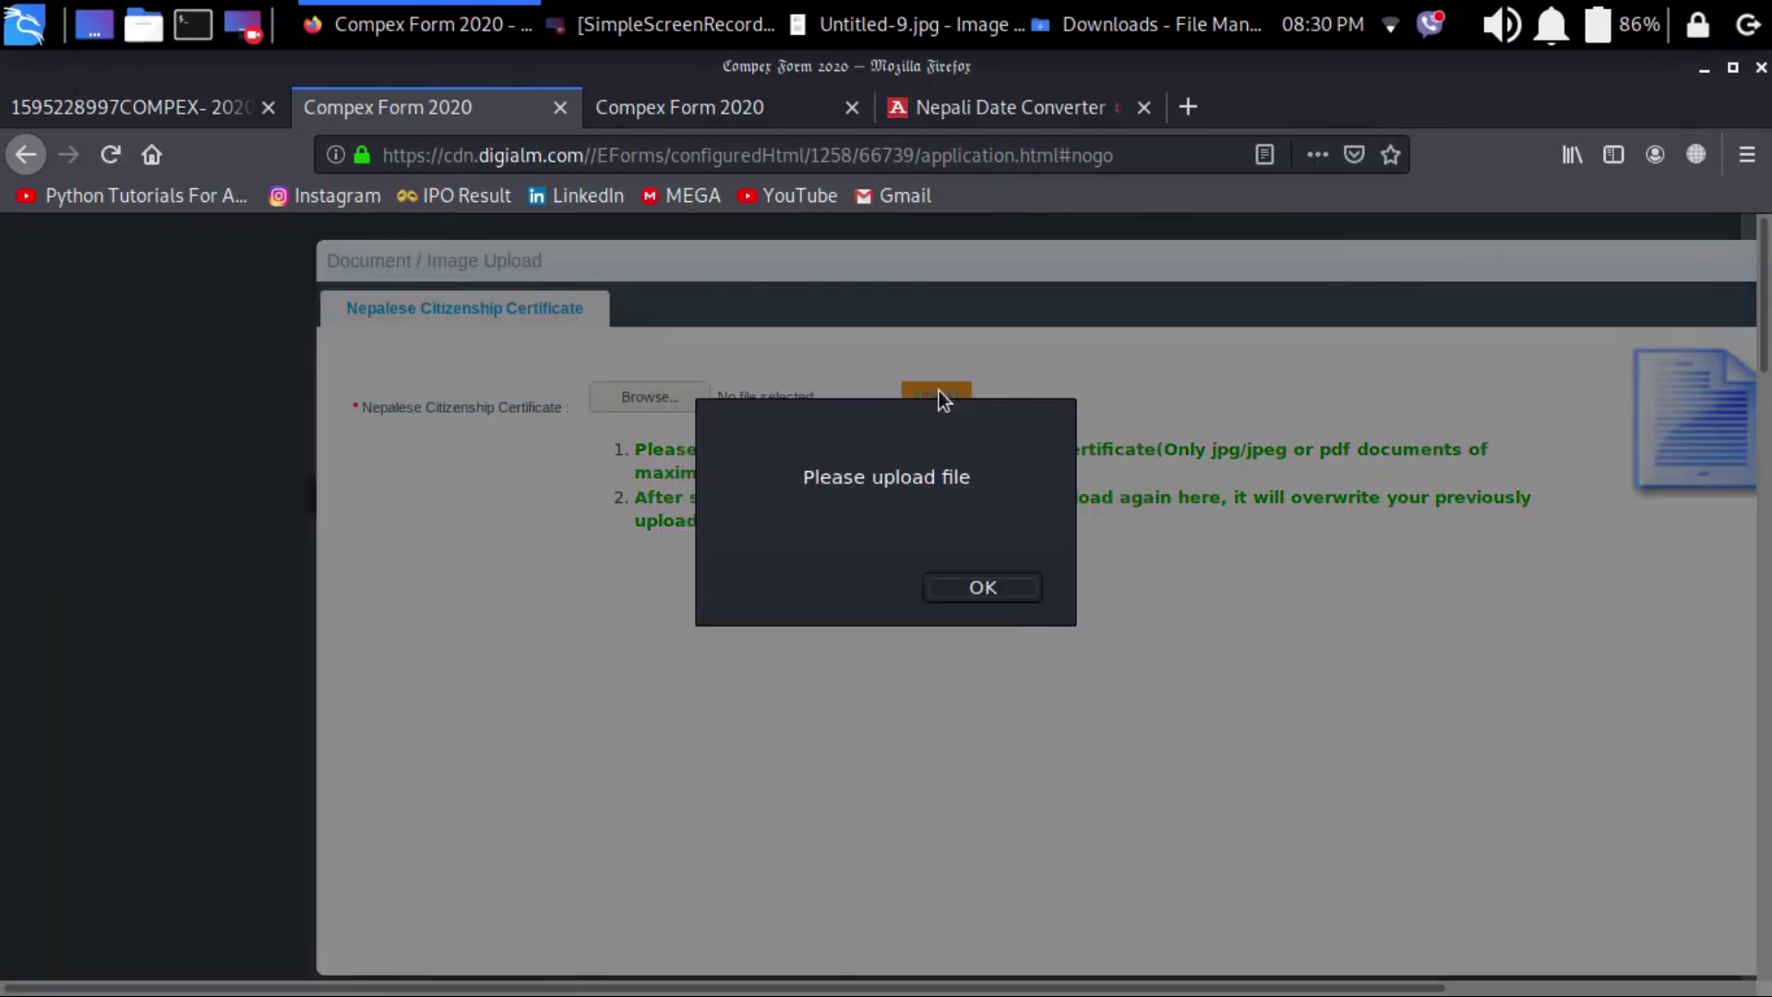
{"action": "left_click", "coordinate": [962, 588]}
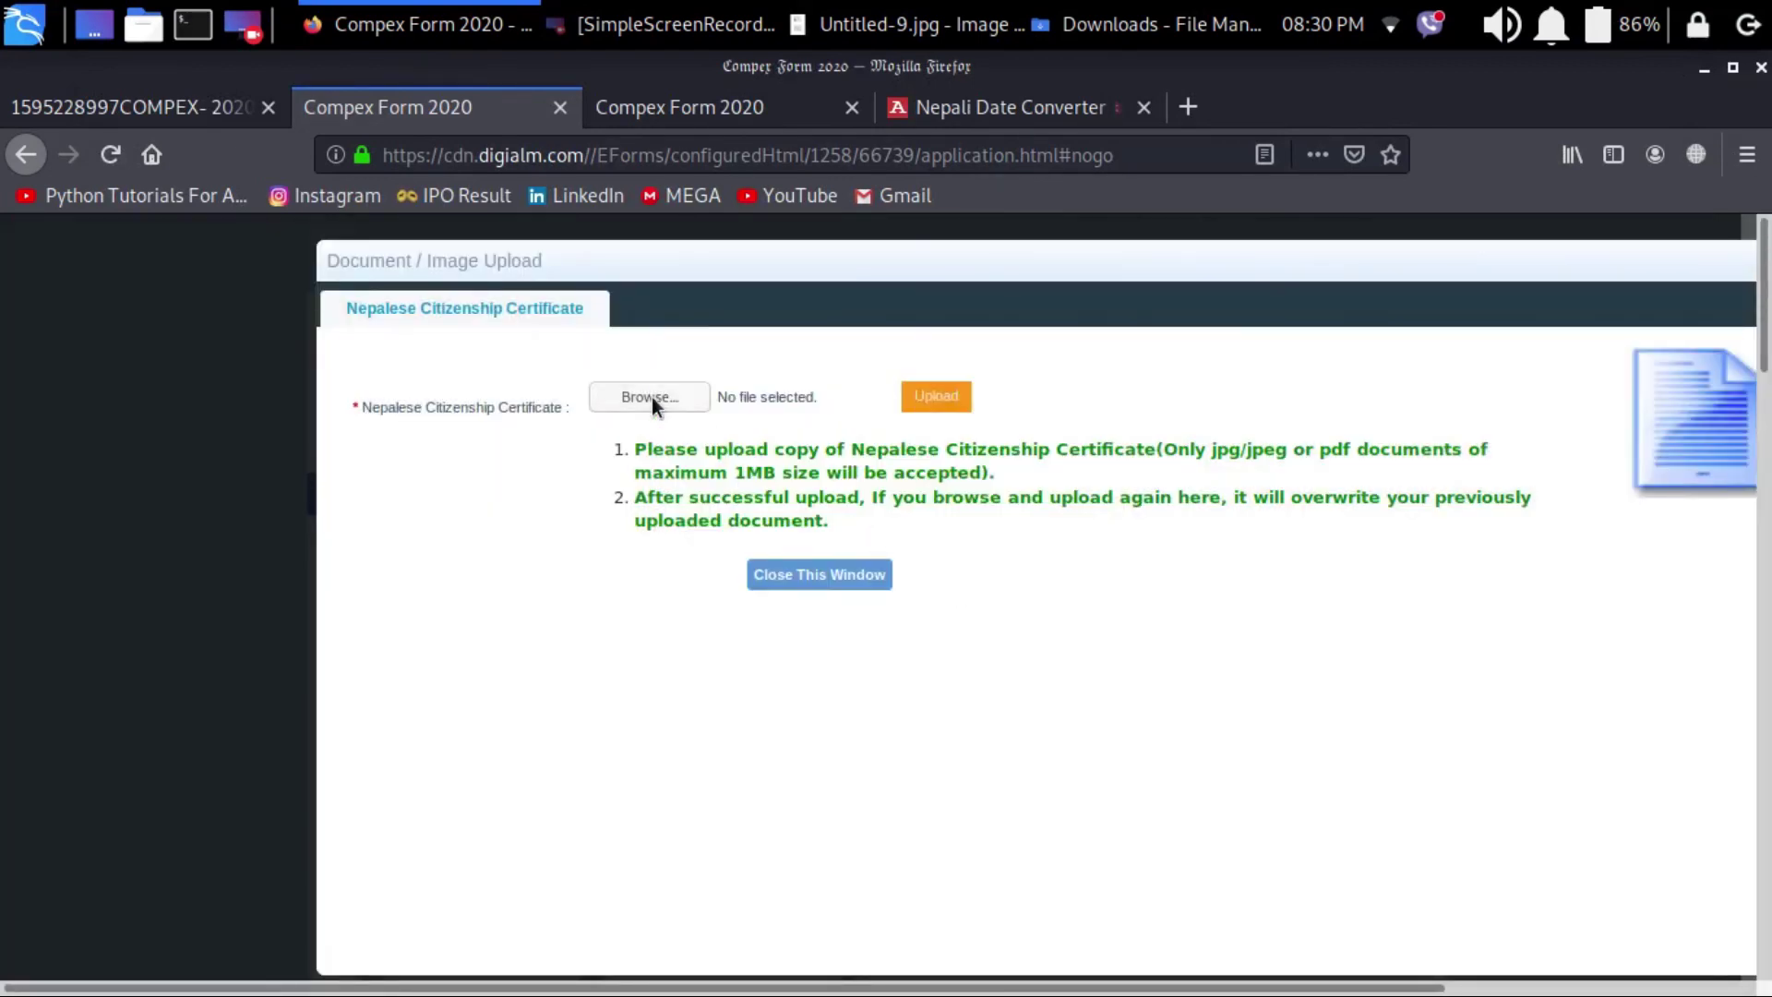
{"action": "left_click", "coordinate": [650, 396]}
{"action": "scroll", "coordinate": [735, 402], "scroll_direction": "down", "scroll_amount": 15}
{"action": "scroll", "coordinate": [734, 413], "scroll_direction": "down", "scroll_amount": 1}
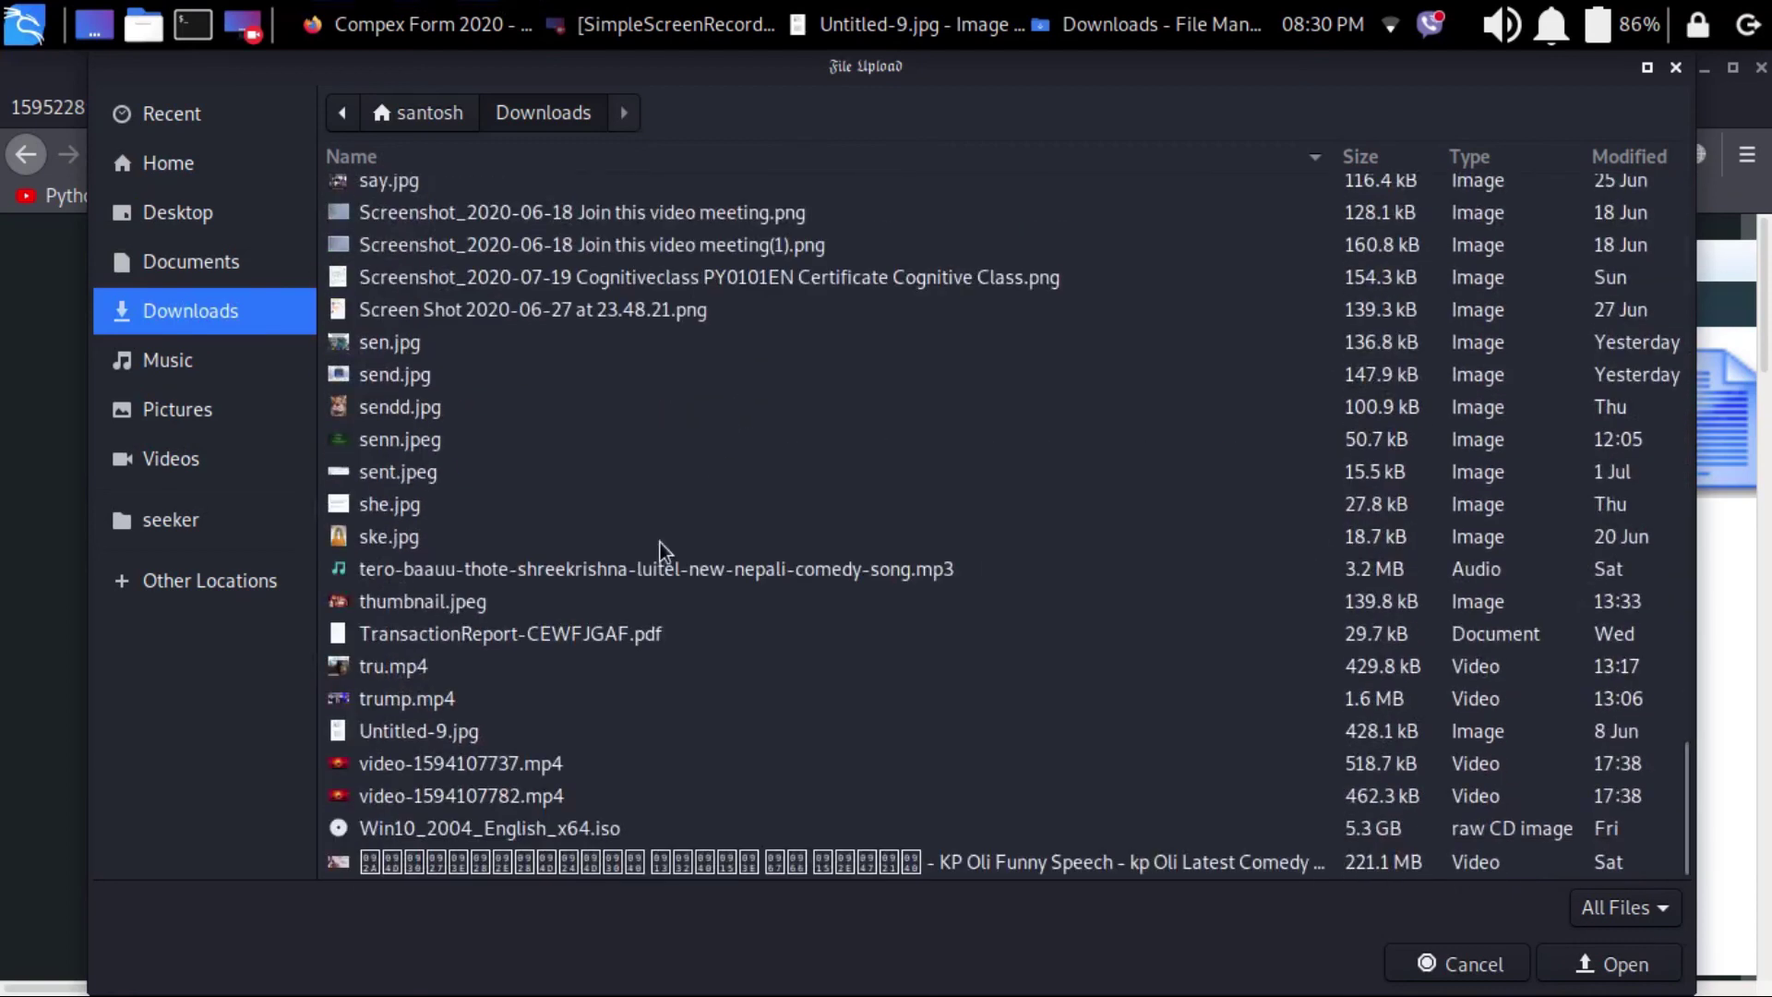
{"action": "left_click", "coordinate": [452, 732]}
{"action": "left_click", "coordinate": [1611, 963]}
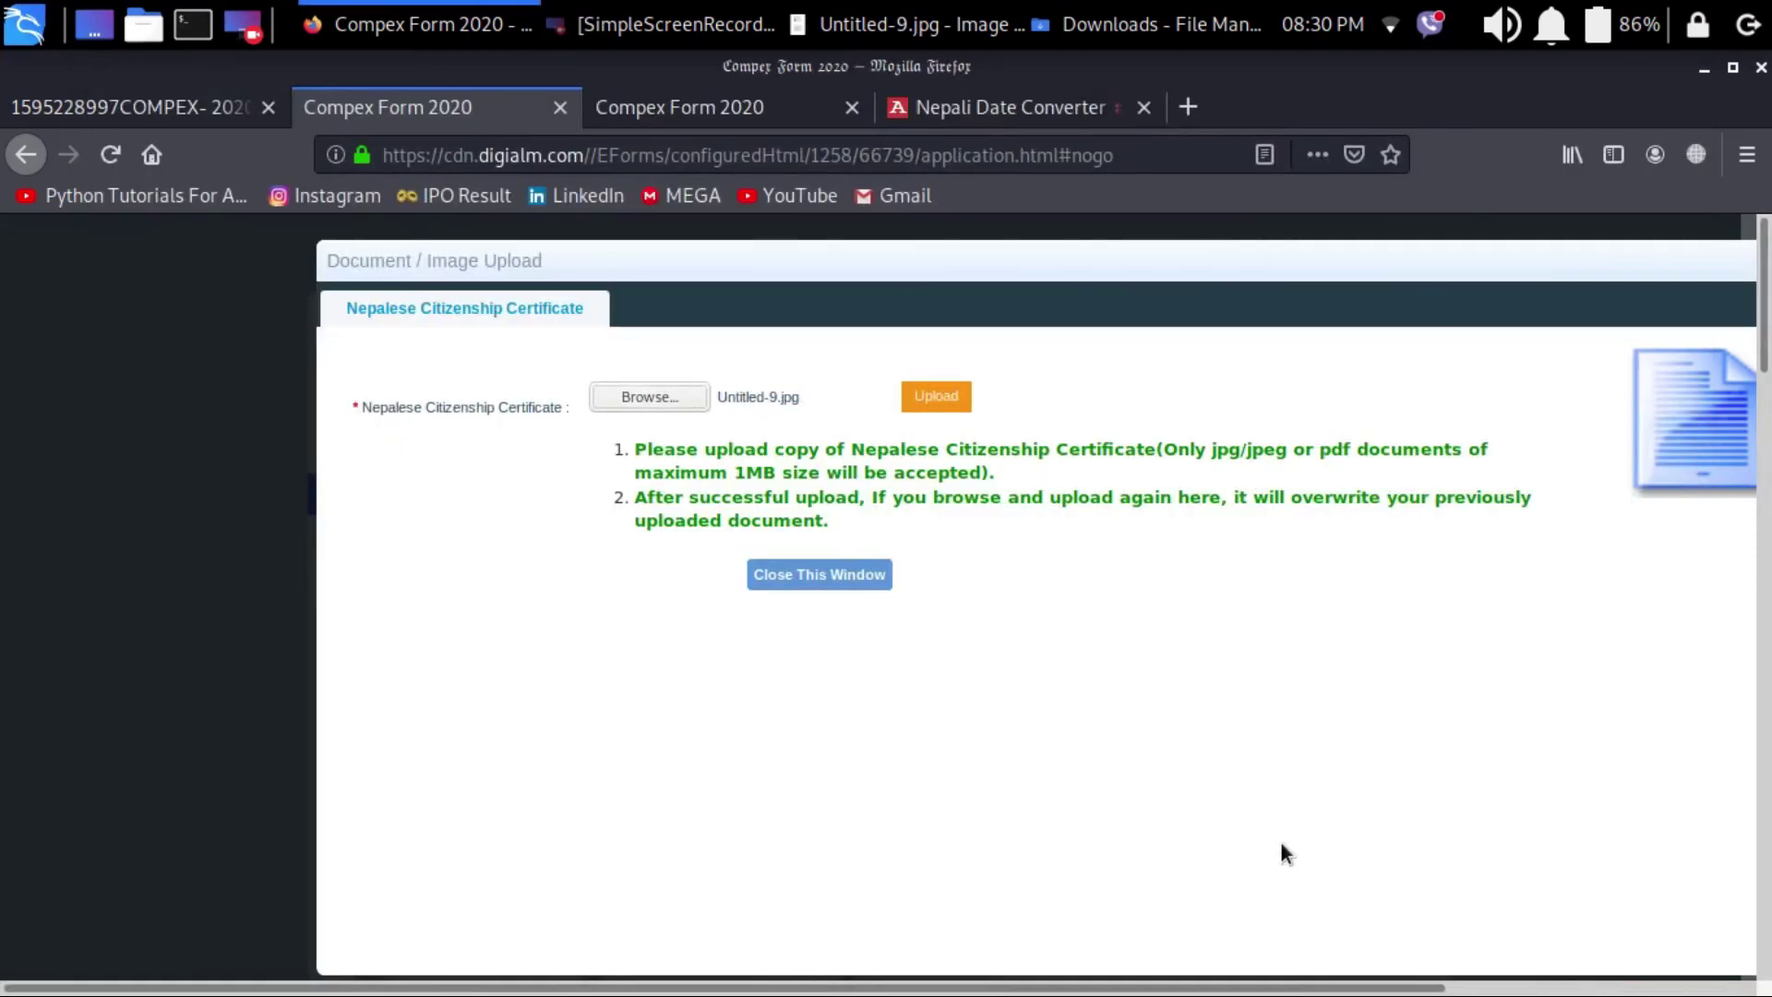
{"action": "left_click", "coordinate": [946, 404]}
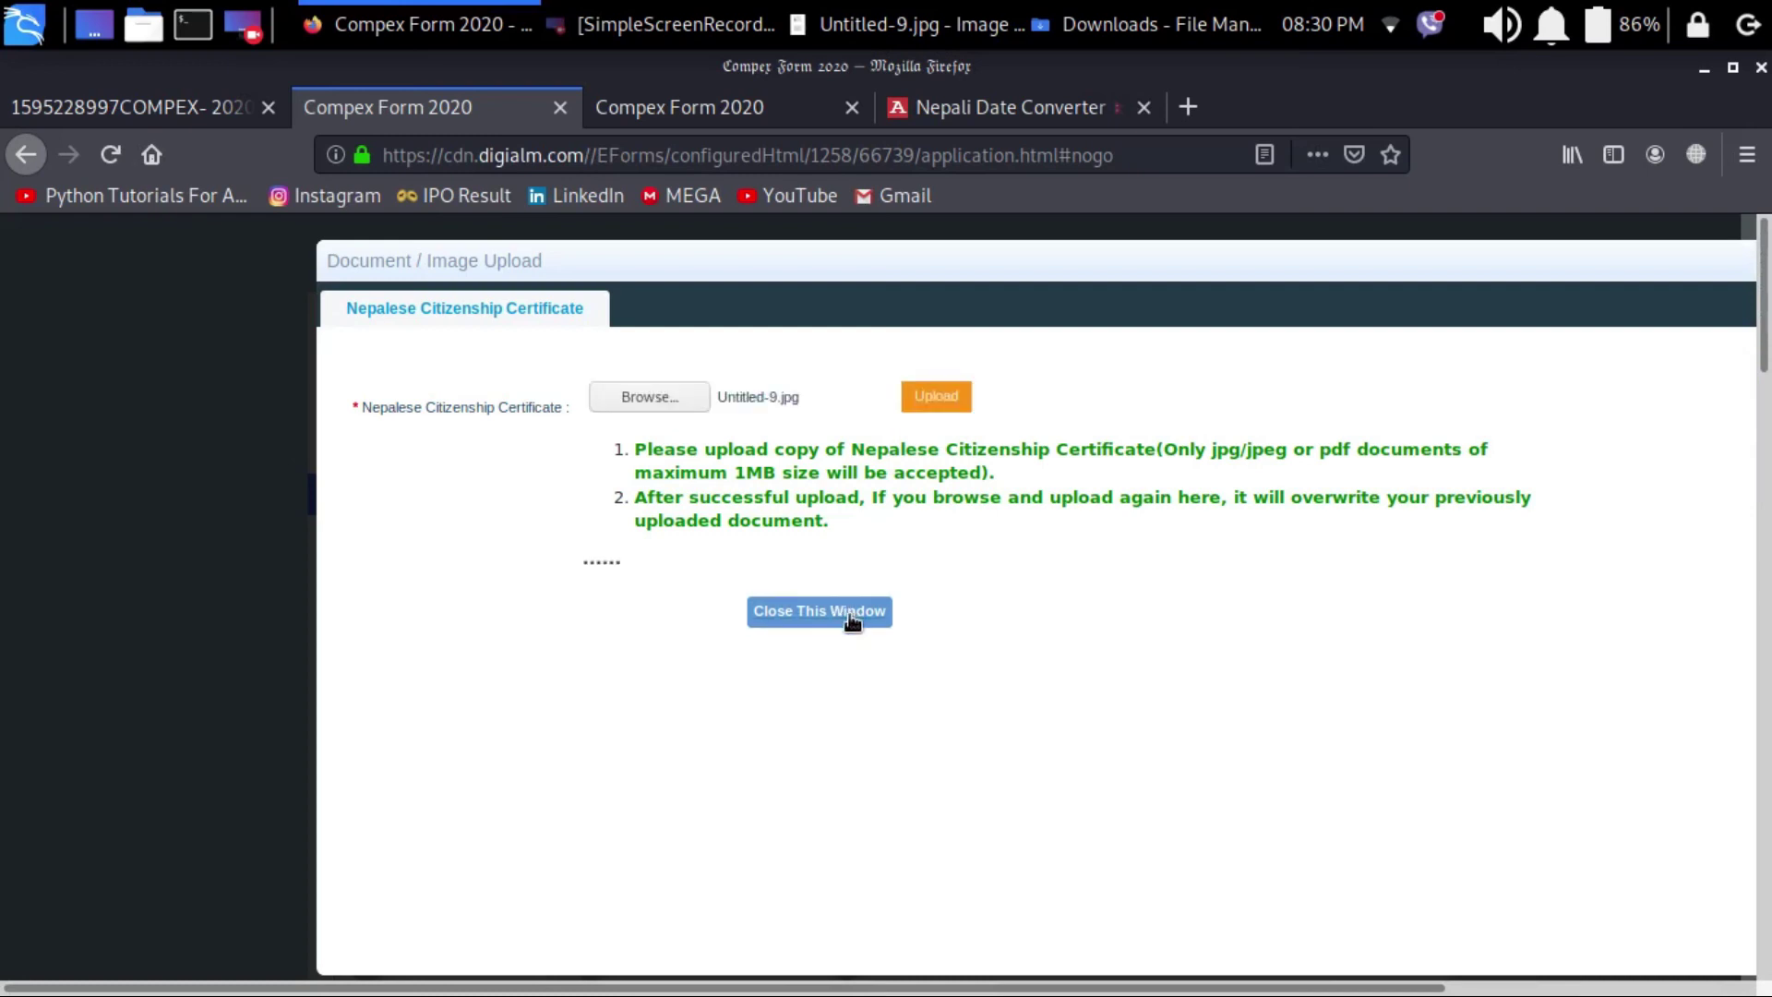
{"action": "left_click", "coordinate": [847, 611]}
{"action": "scroll", "coordinate": [849, 617], "scroll_direction": "down", "scroll_amount": 5}
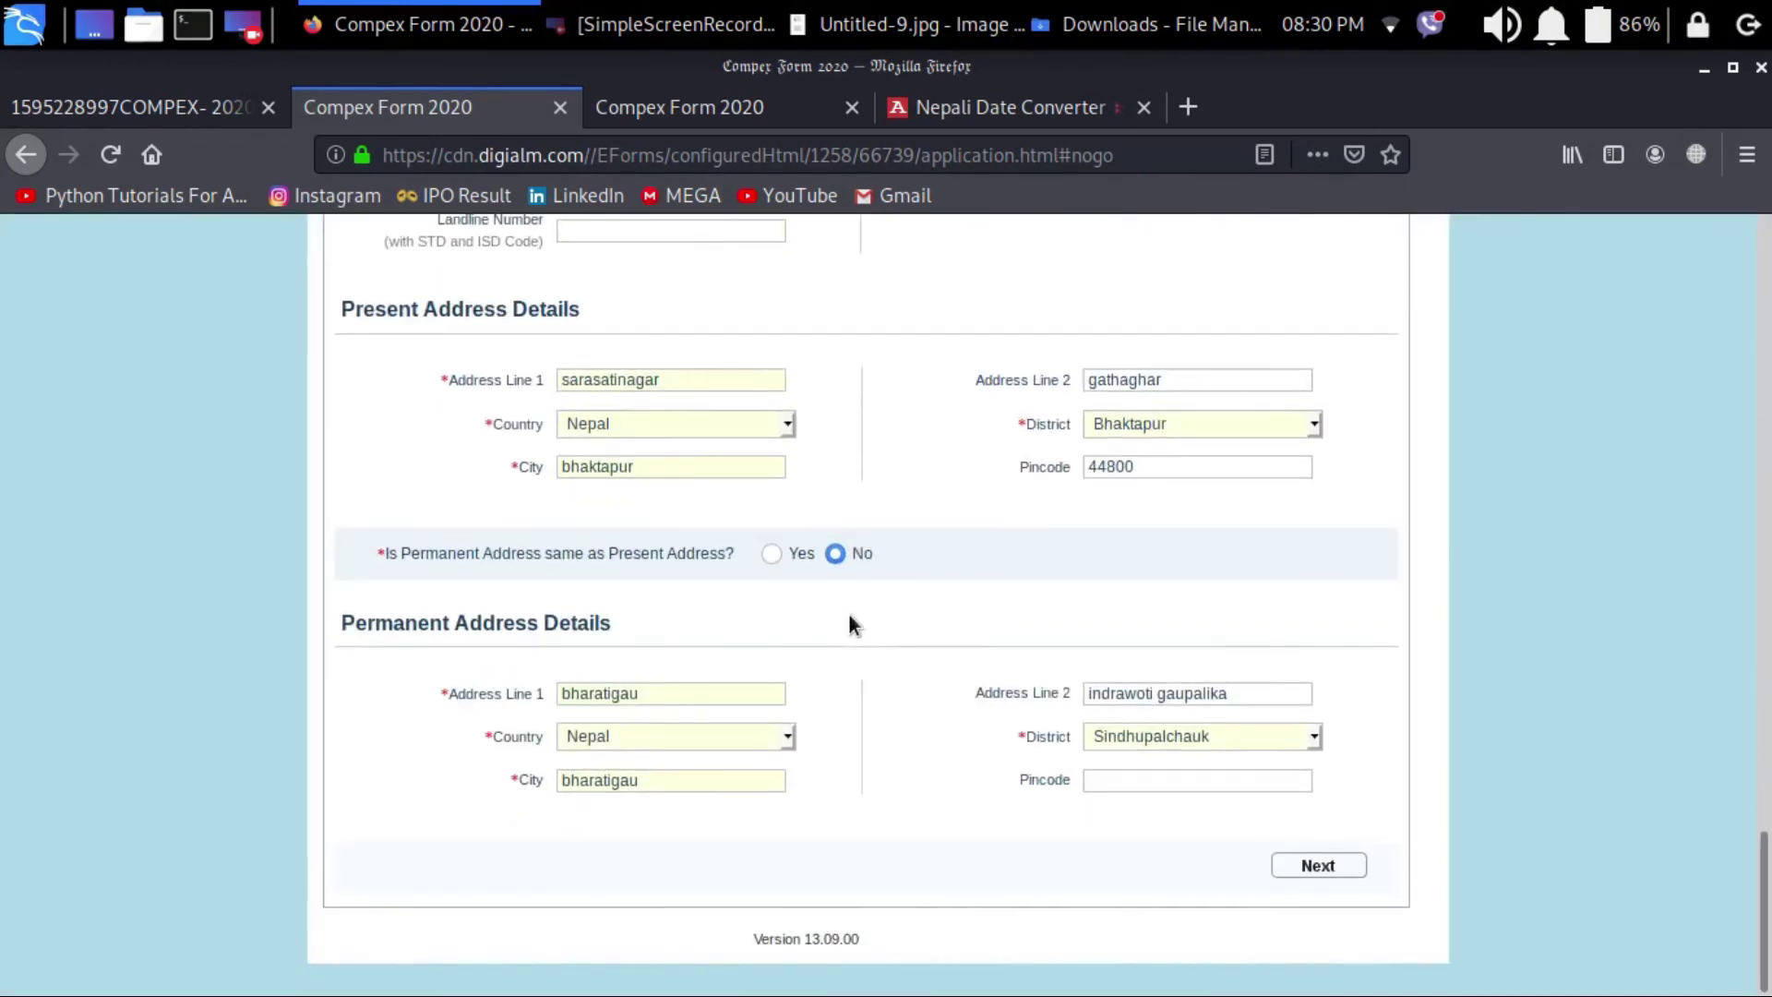
Step: Go to Qualification Details and answer No to having passed class 12th
{"action": "left_click", "coordinate": [1316, 863]}
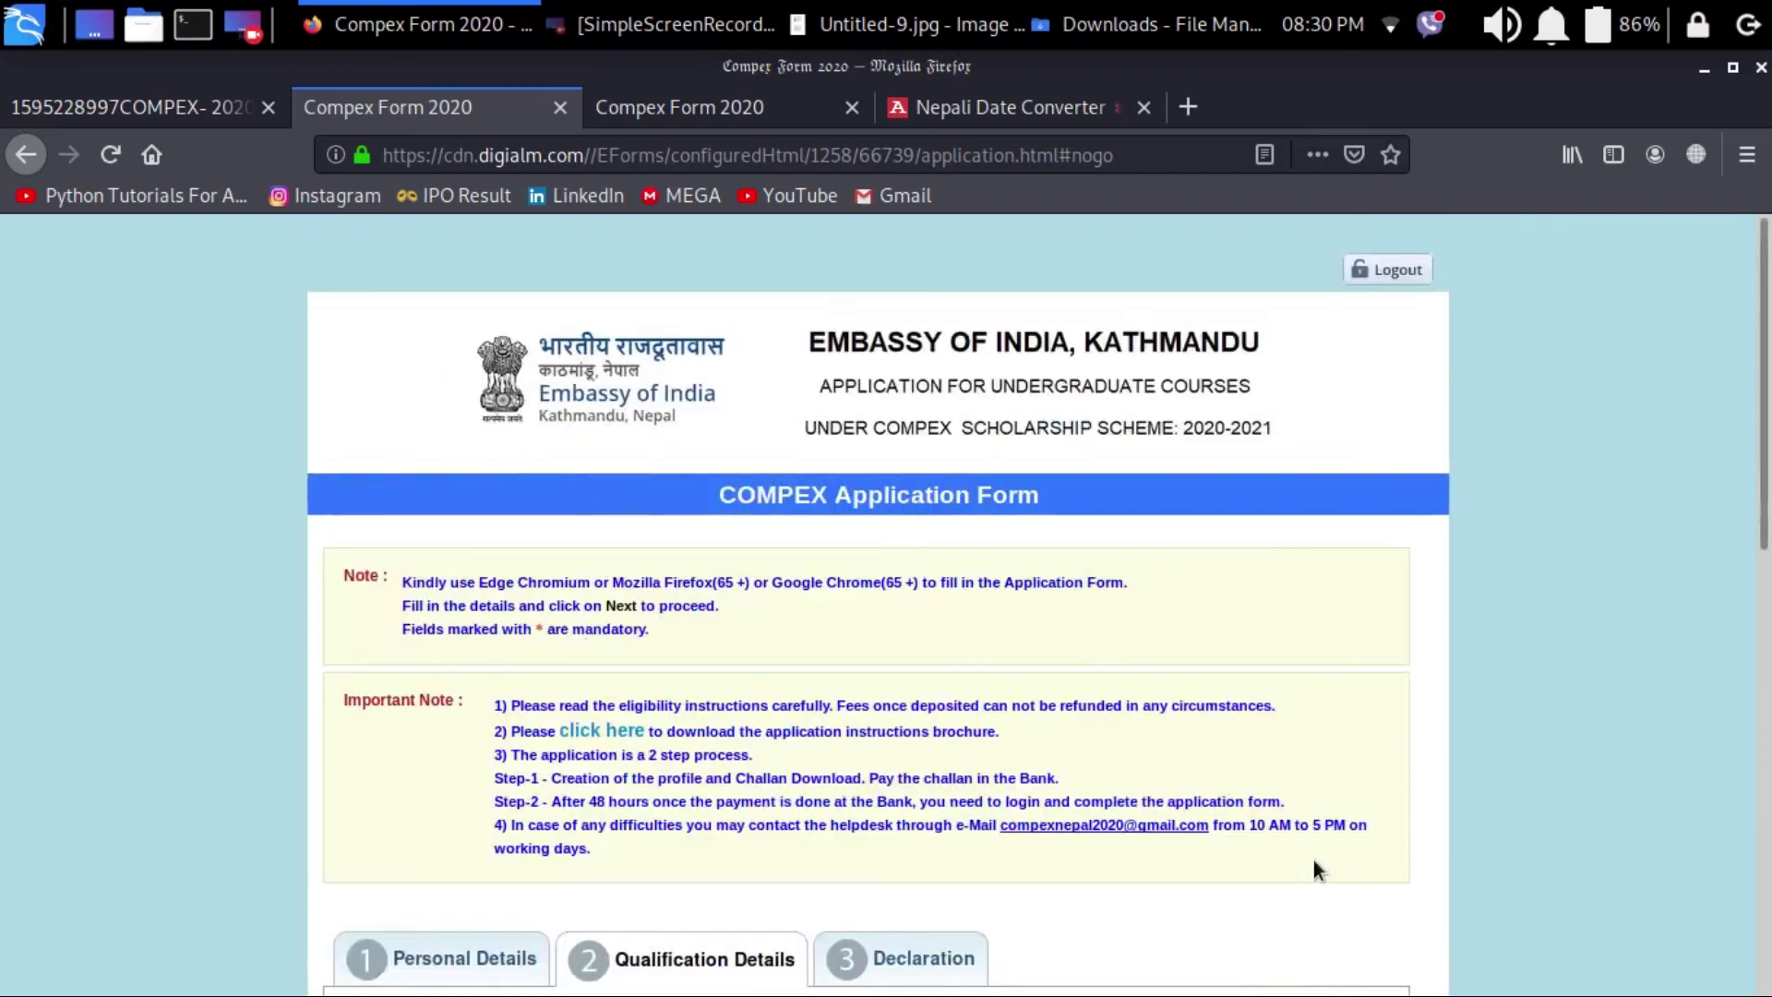
{"action": "scroll", "coordinate": [1314, 868], "scroll_direction": "down", "scroll_amount": 4}
{"action": "scroll", "coordinate": [1314, 860], "scroll_direction": "down", "scroll_amount": 3}
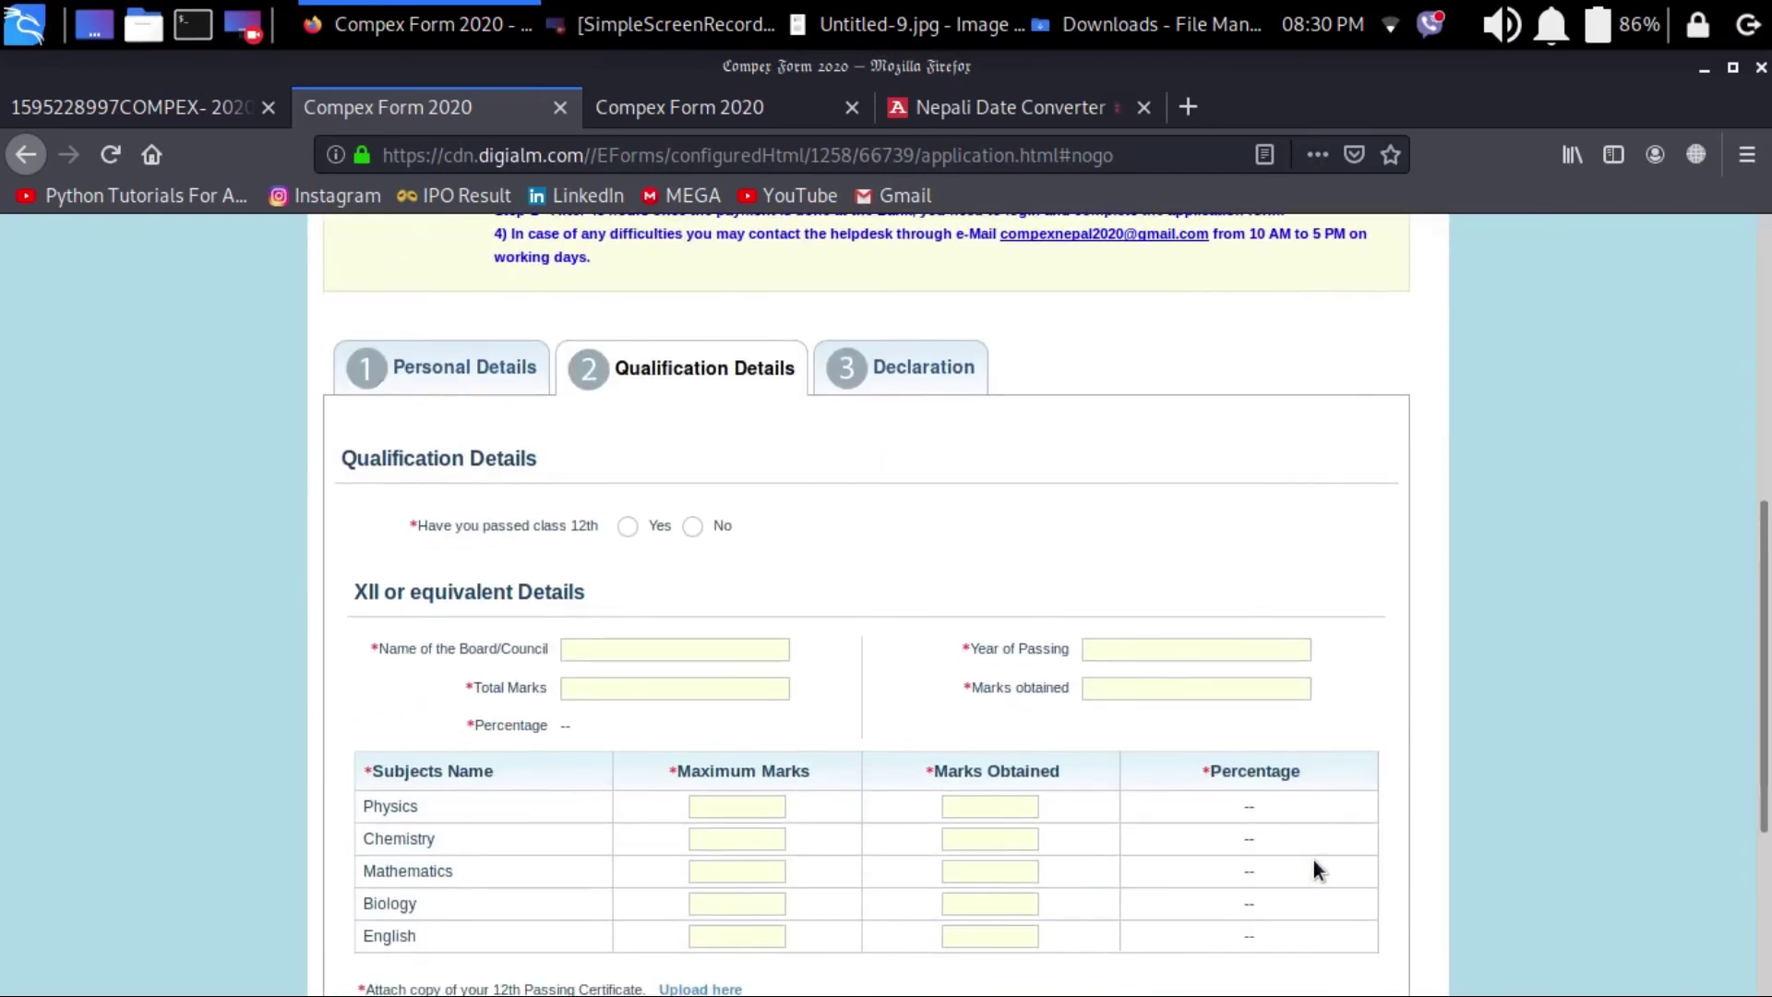
{"action": "left_click", "coordinate": [694, 526]}
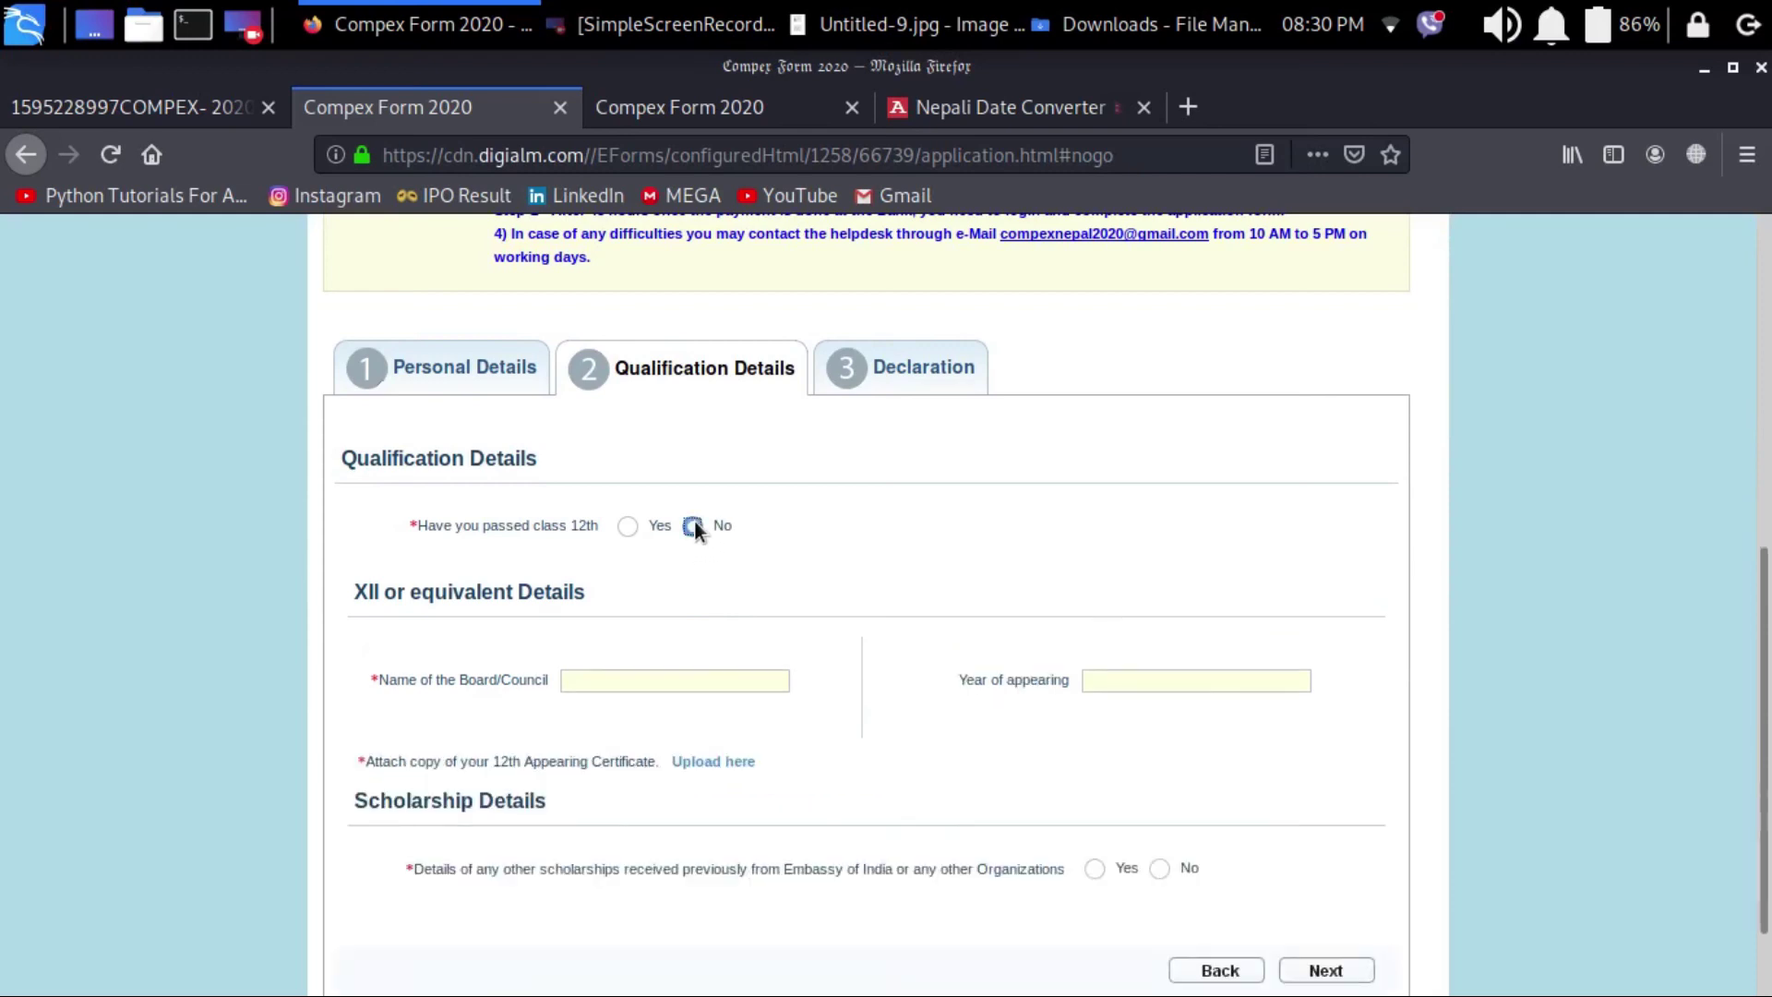
Step: Enter board National Examination Board, appearing year 2020, and No for previous scholarships
{"action": "left_click", "coordinate": [618, 677]}
{"action": "type", "text": "National Examination Board"}
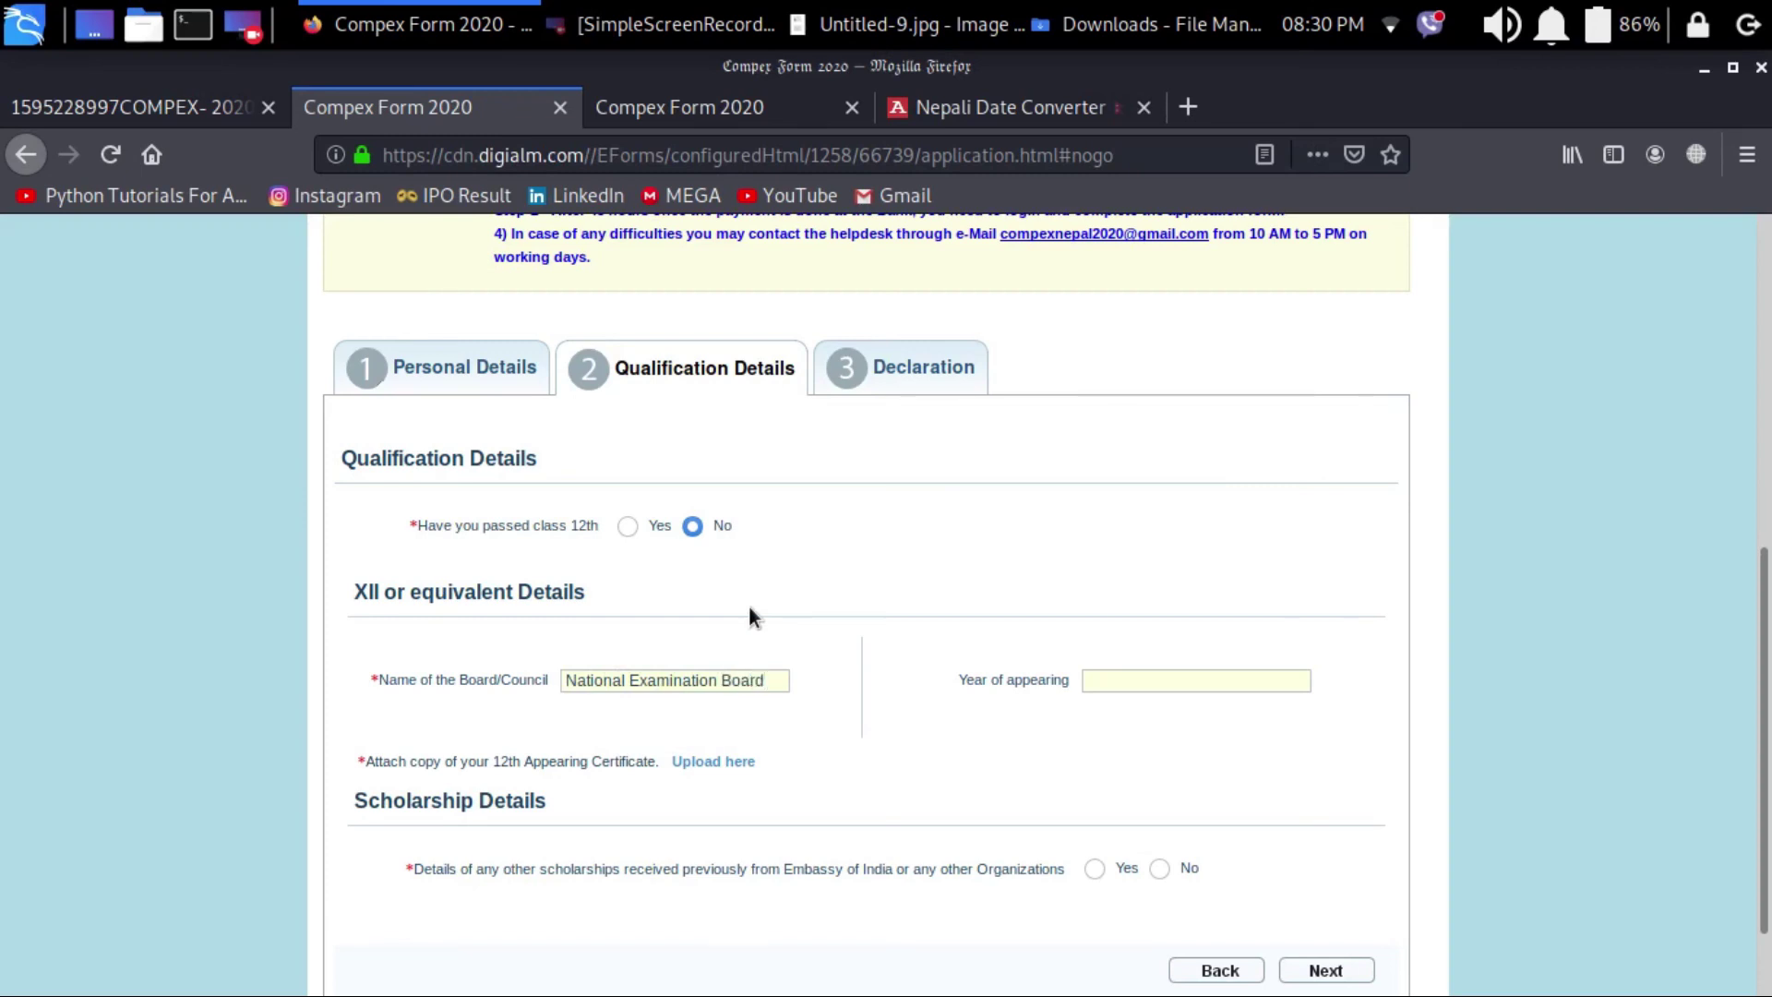
{"action": "left_click", "coordinate": [1169, 677]}
{"action": "type", "text": "2021"}
{"action": "key", "text": "BackSpace"}
{"action": "key", "text": "BackSpace"}
{"action": "key", "text": "BackSpace"}
{"action": "type", "text": "020"}
{"action": "scroll", "coordinate": [1169, 672], "scroll_direction": "down", "scroll_amount": 2}
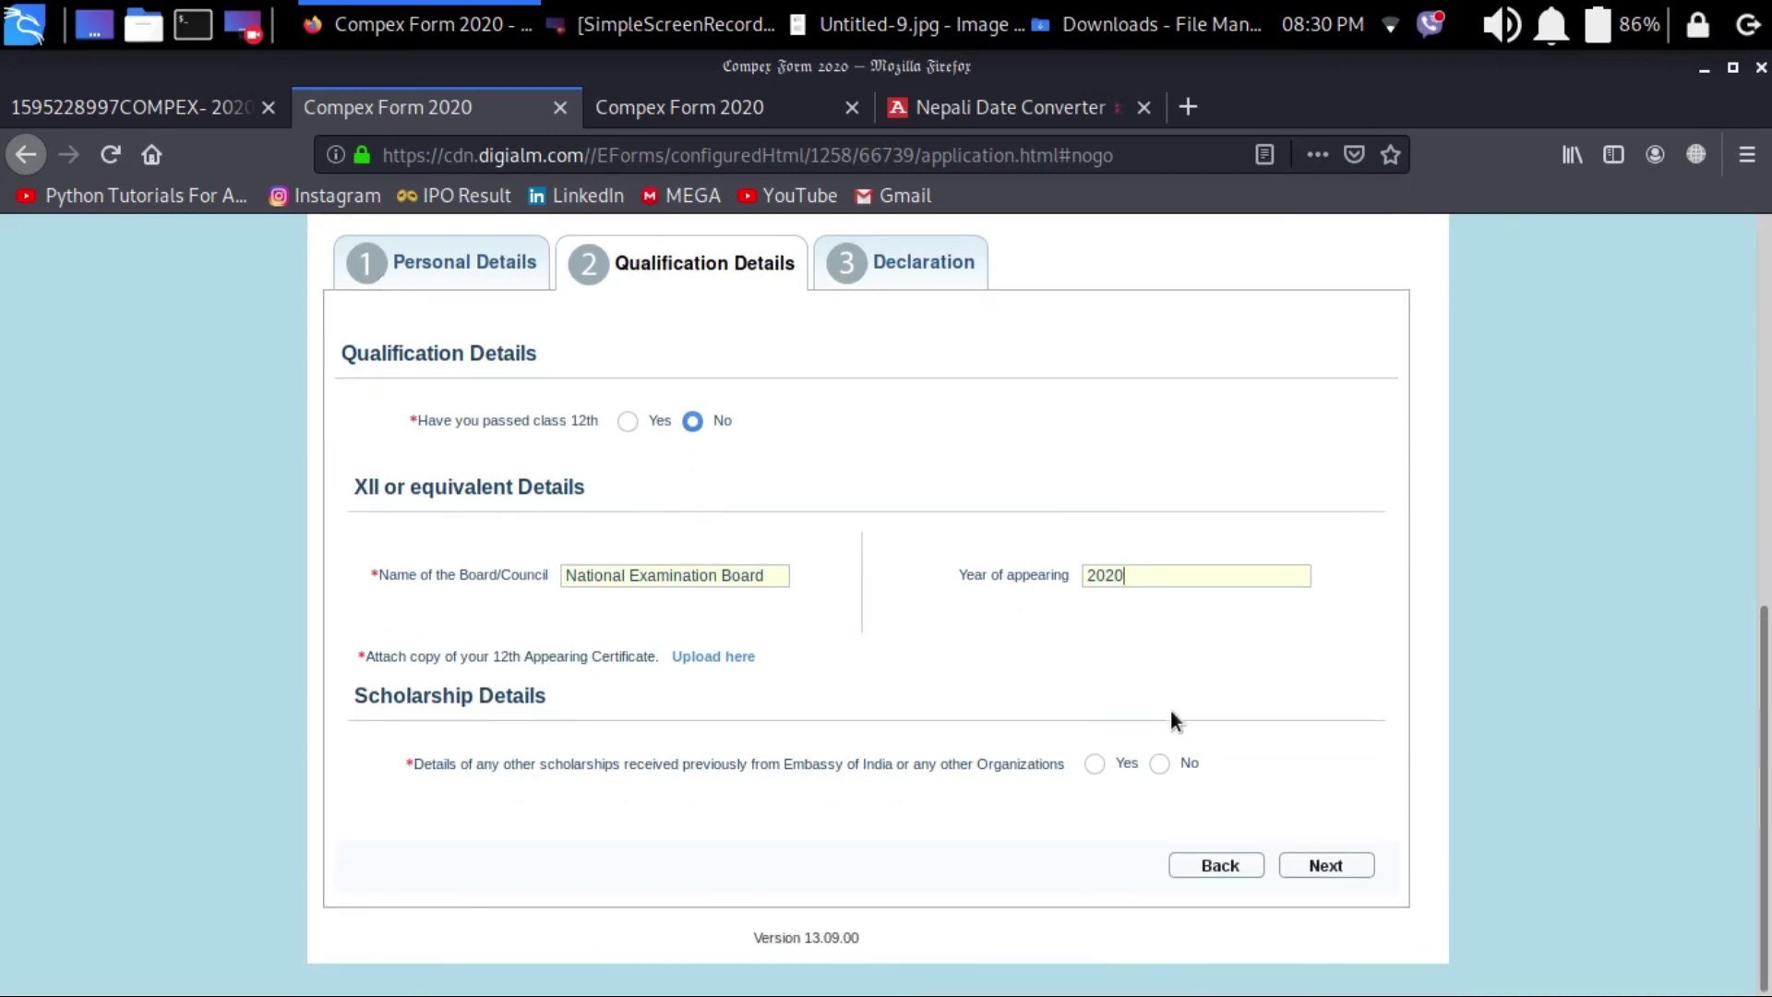
{"action": "left_click", "coordinate": [1159, 757]}
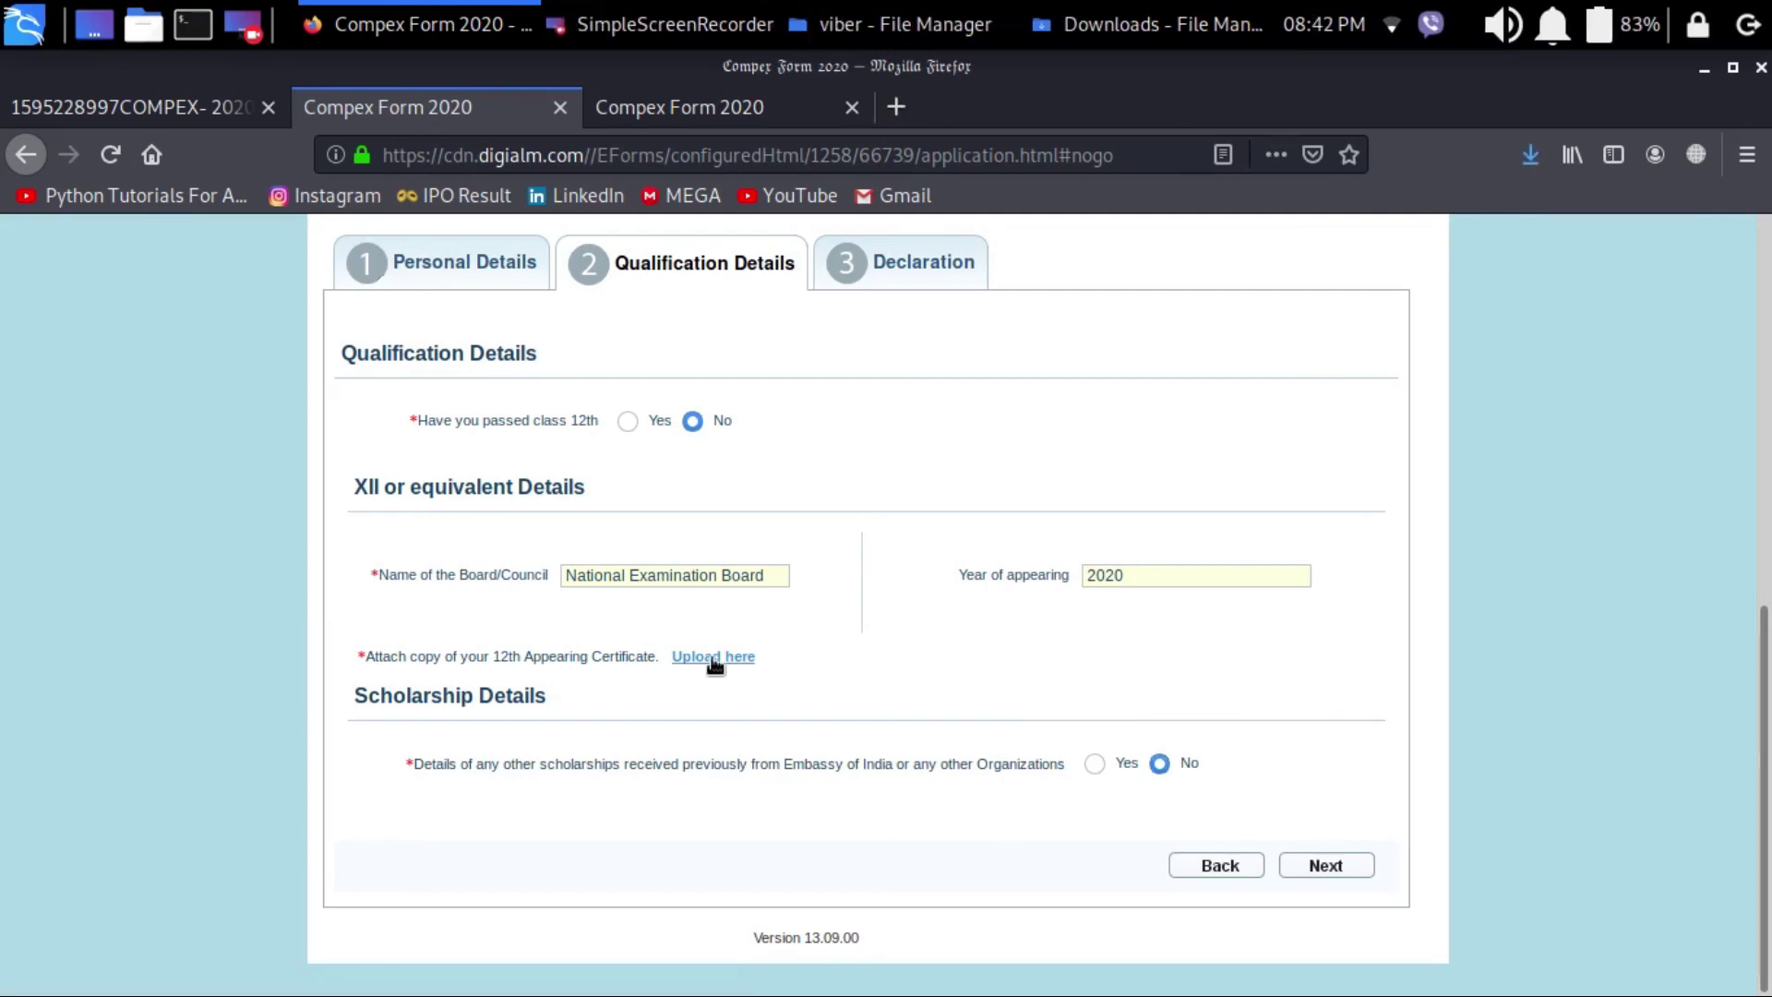
Step: Upload impppp.jpg as the 12th Appearing Certificate and continue to the Declaration step
{"action": "left_click", "coordinate": [713, 657]}
{"action": "left_click", "coordinate": [663, 393]}
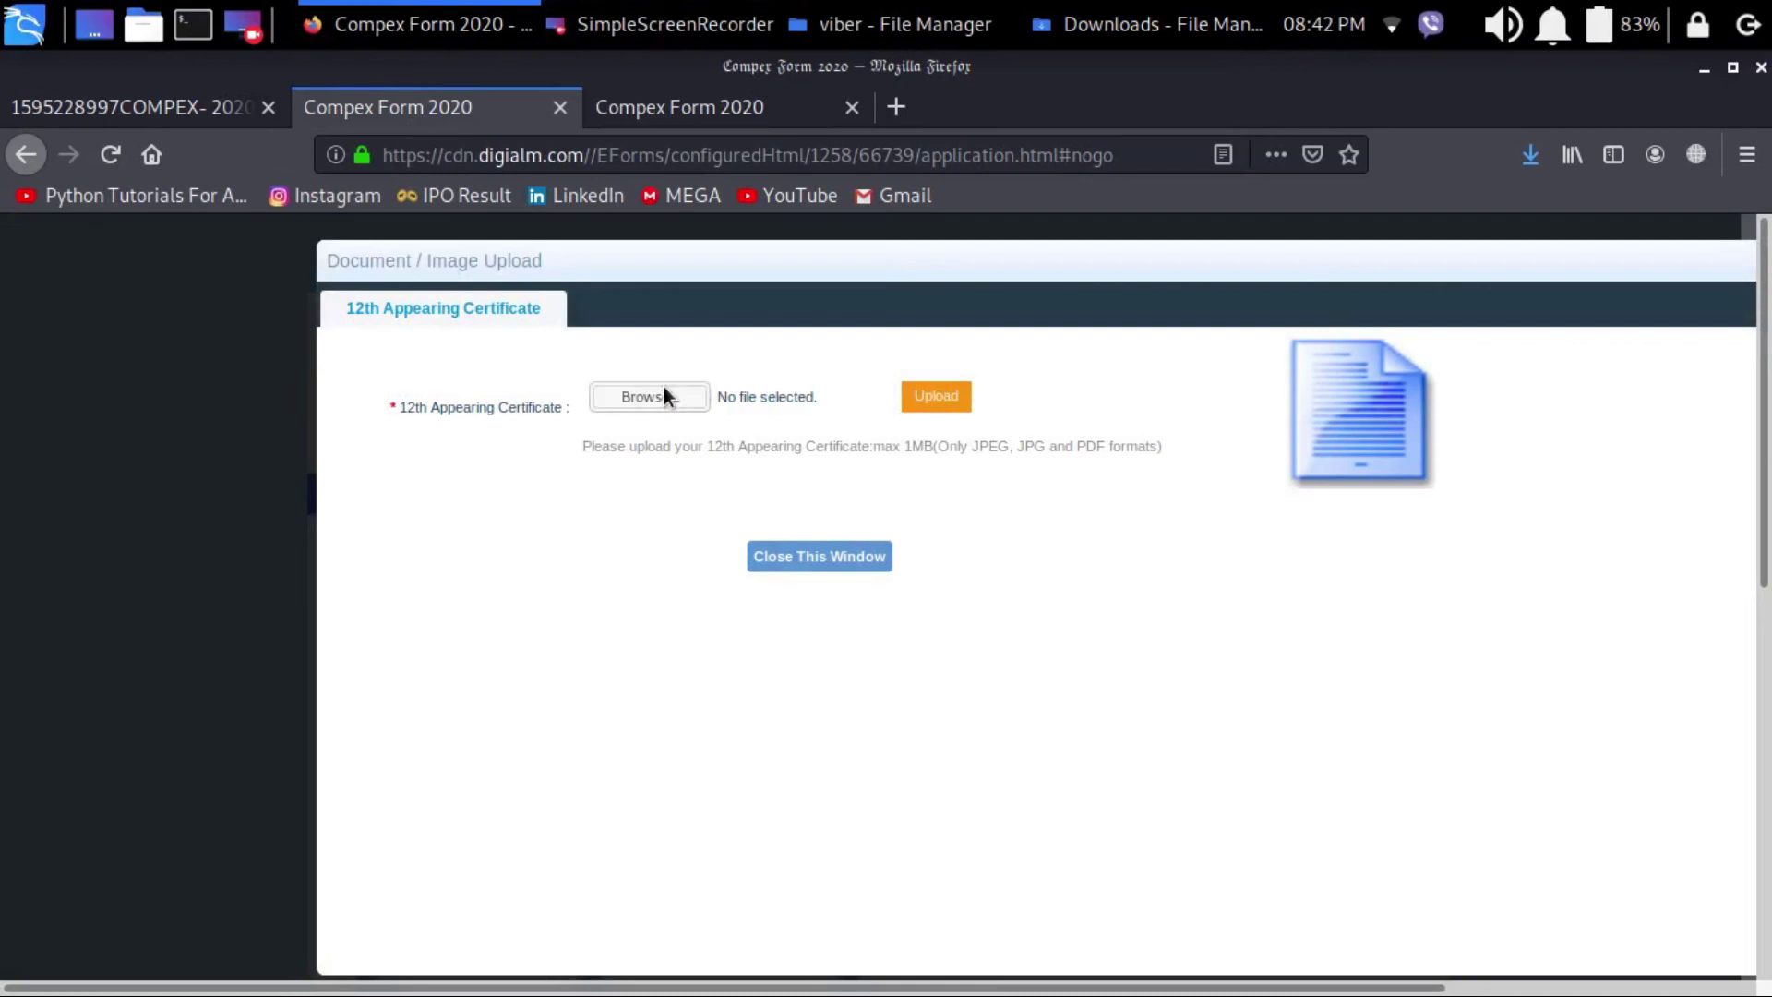
{"action": "type", "text": "imppp"}
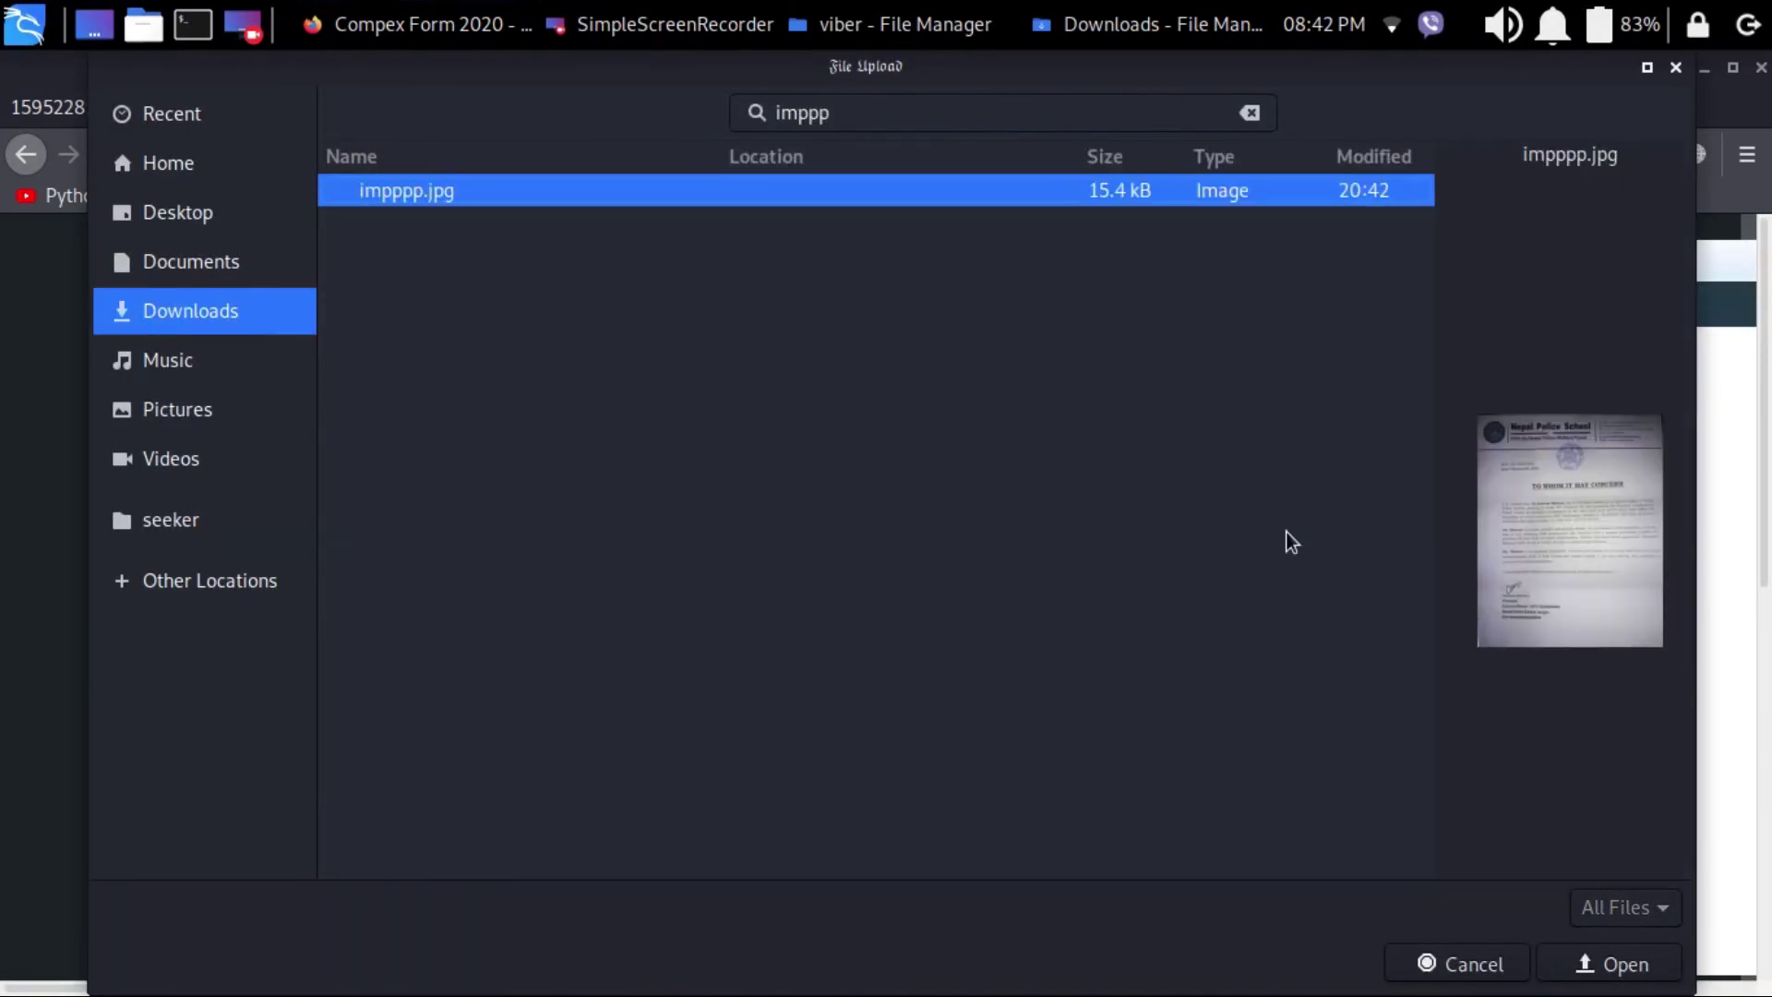
{"action": "left_click", "coordinate": [1589, 978]}
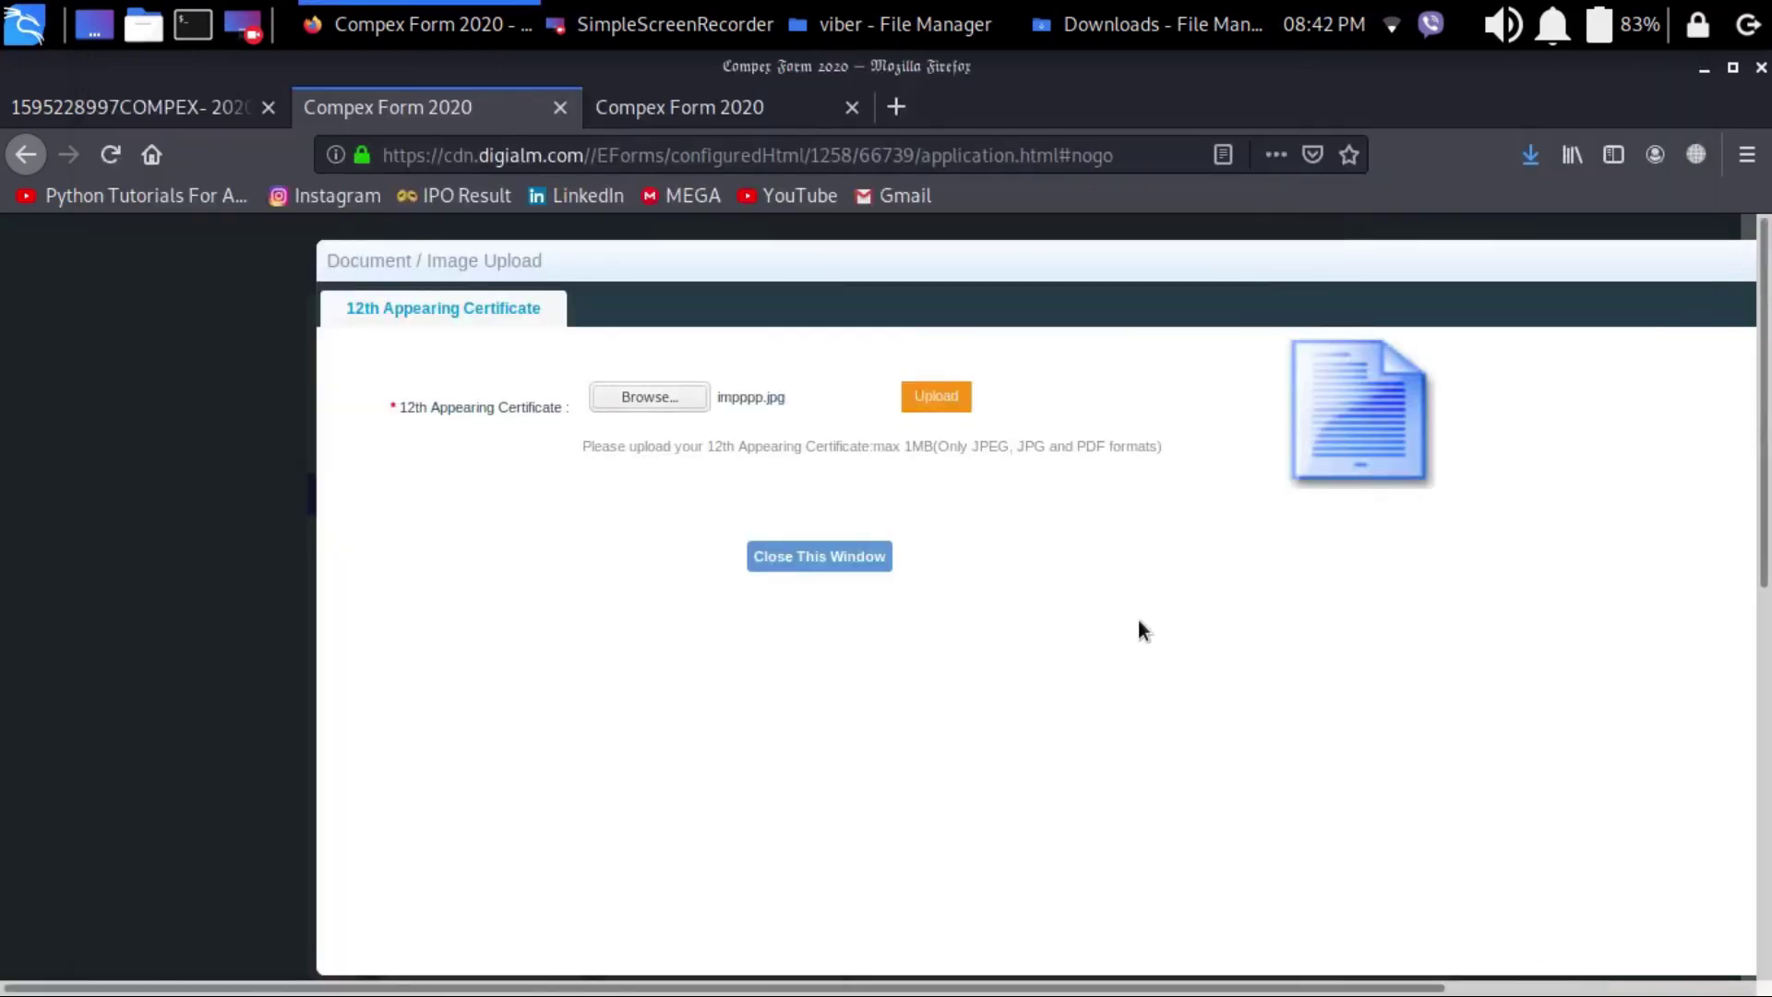
{"action": "left_click", "coordinate": [928, 399]}
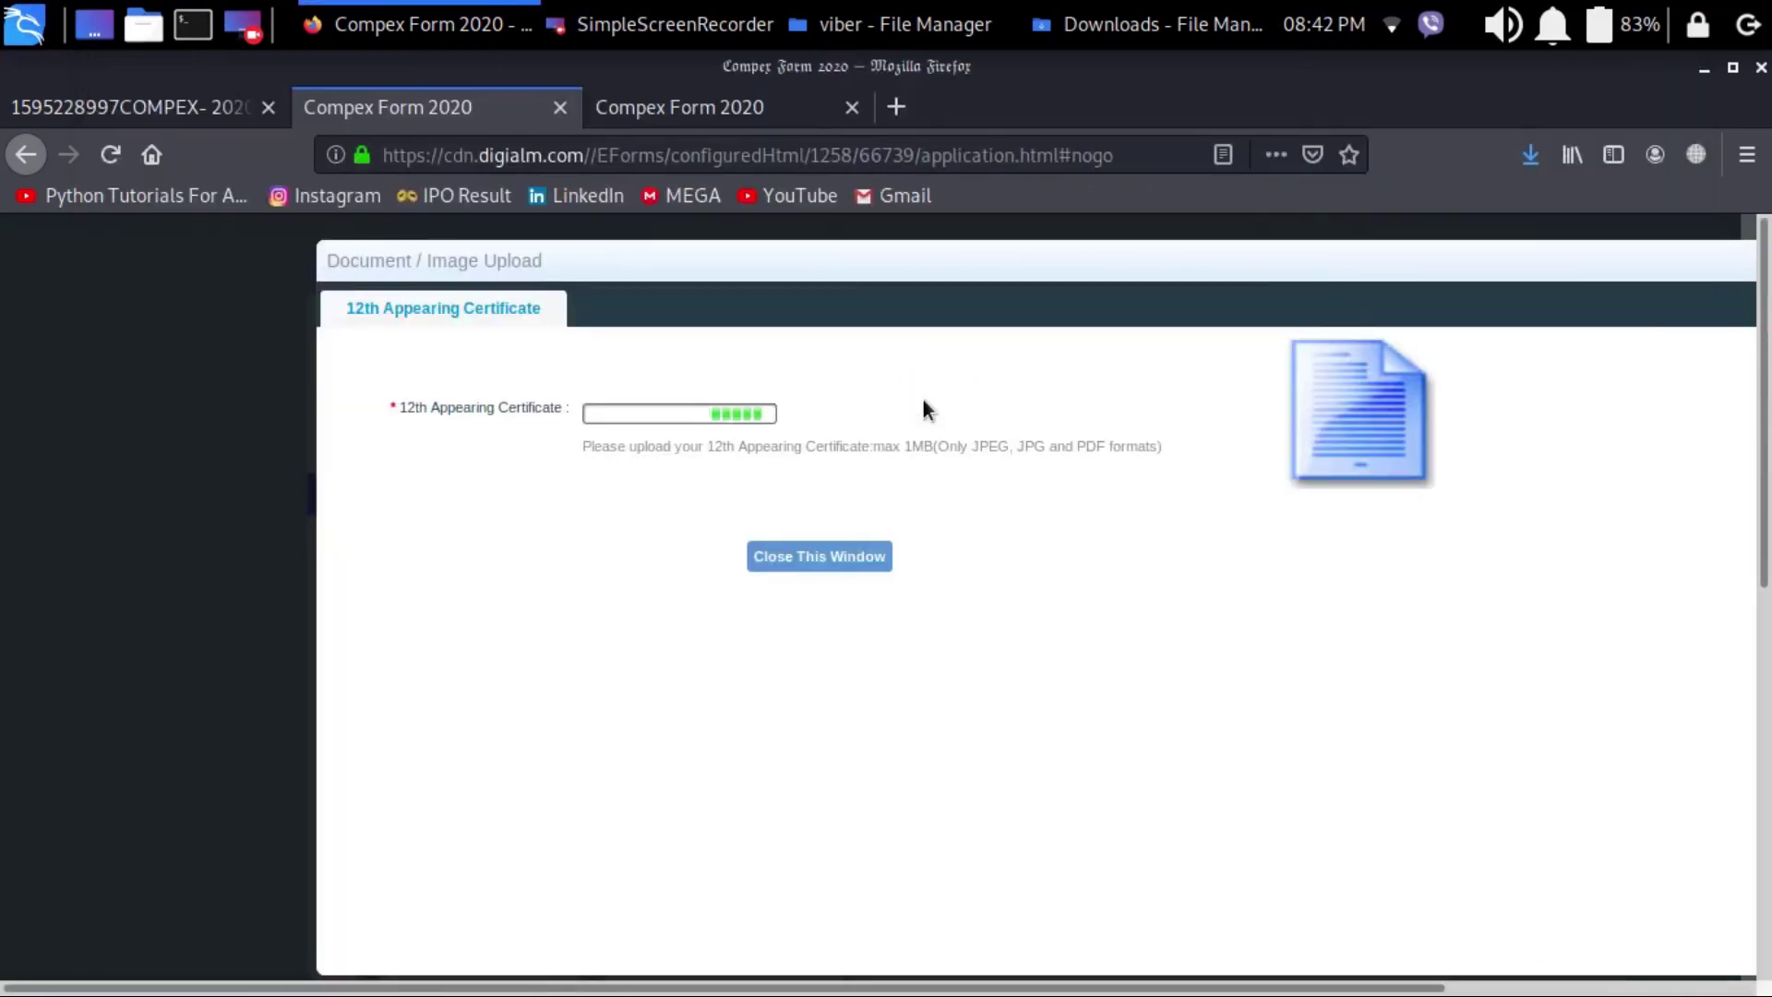
{"action": "left_click", "coordinate": [805, 557]}
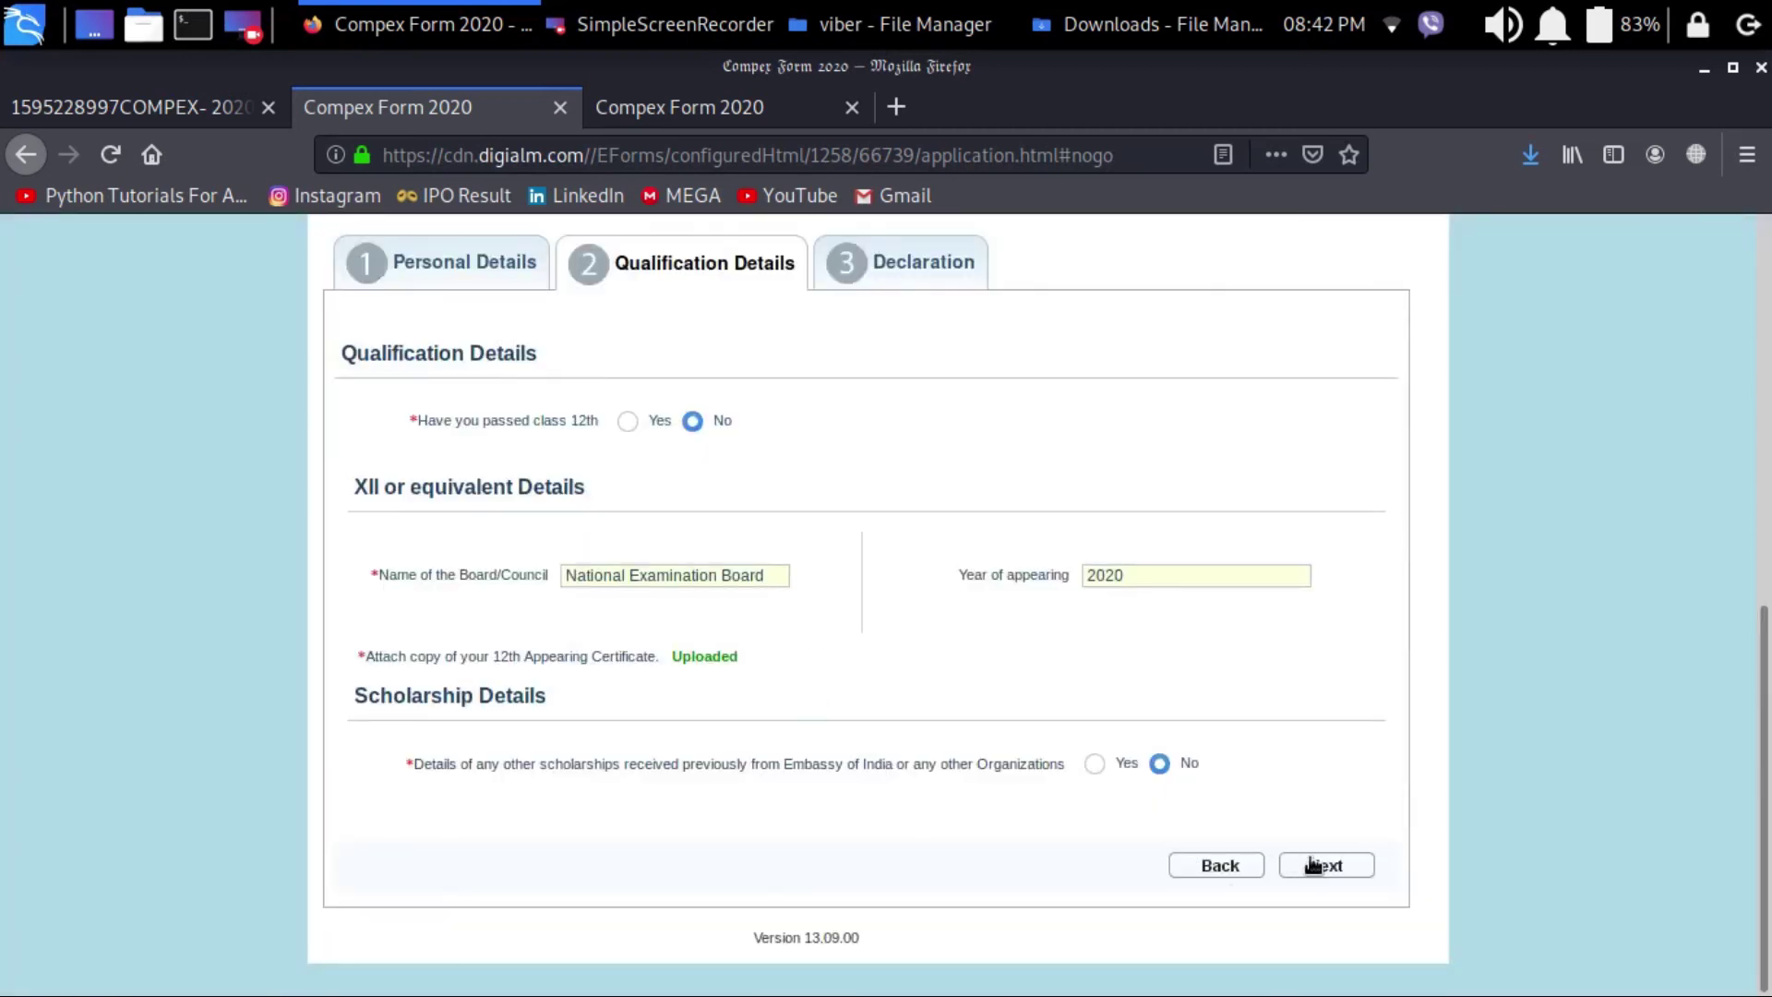
{"action": "left_click", "coordinate": [1314, 865]}
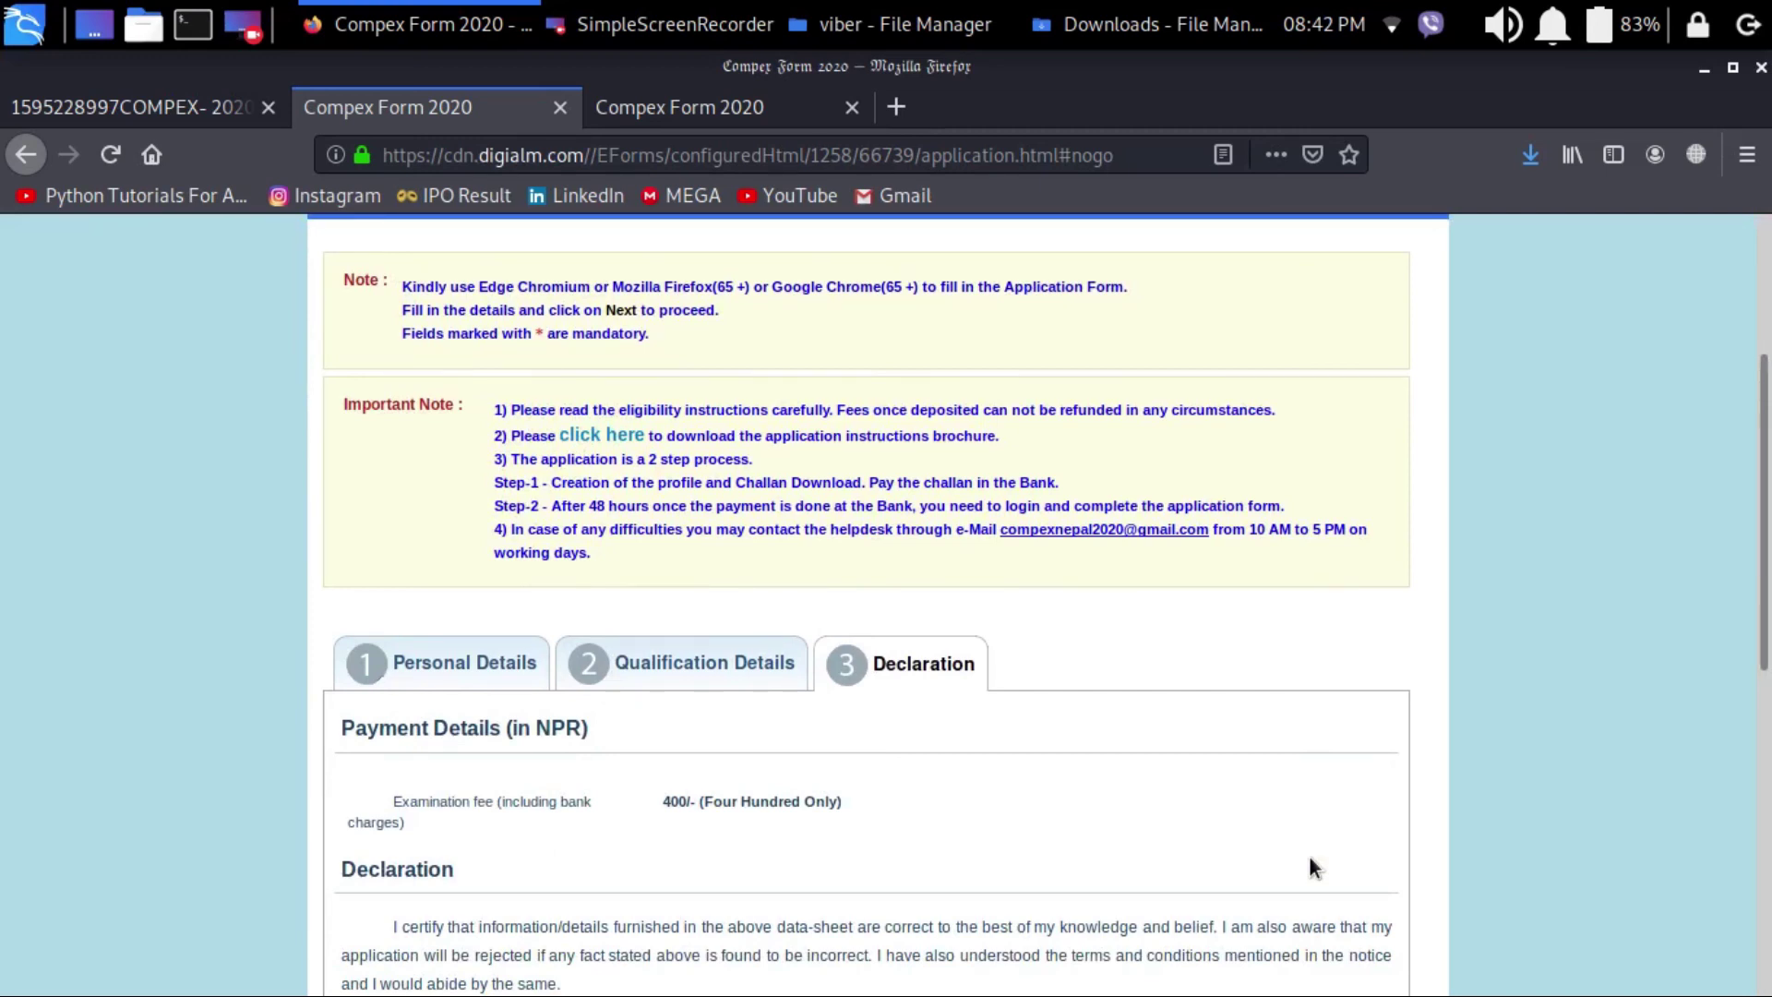
Step: Enter the 7-character captcha code, accept the declaration, and submit the application
{"action": "scroll", "coordinate": [1309, 854], "scroll_direction": "down", "scroll_amount": 3}
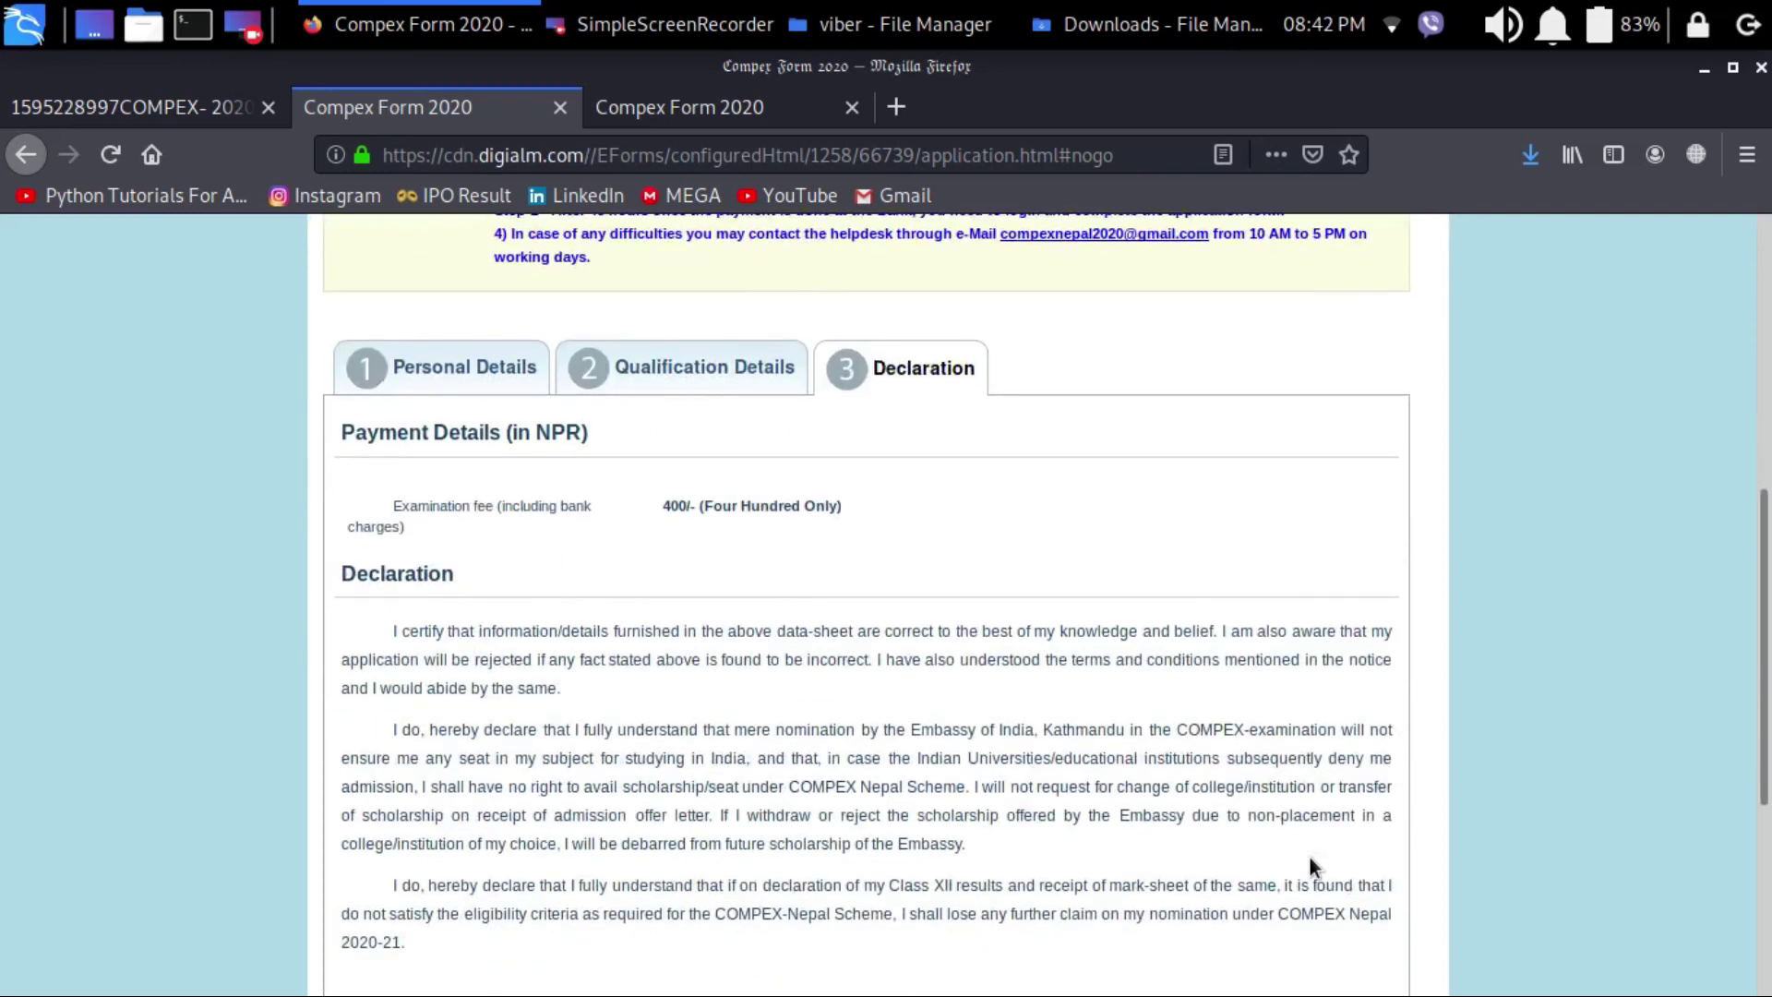
{"action": "scroll", "coordinate": [1311, 860], "scroll_direction": "down", "scroll_amount": 4}
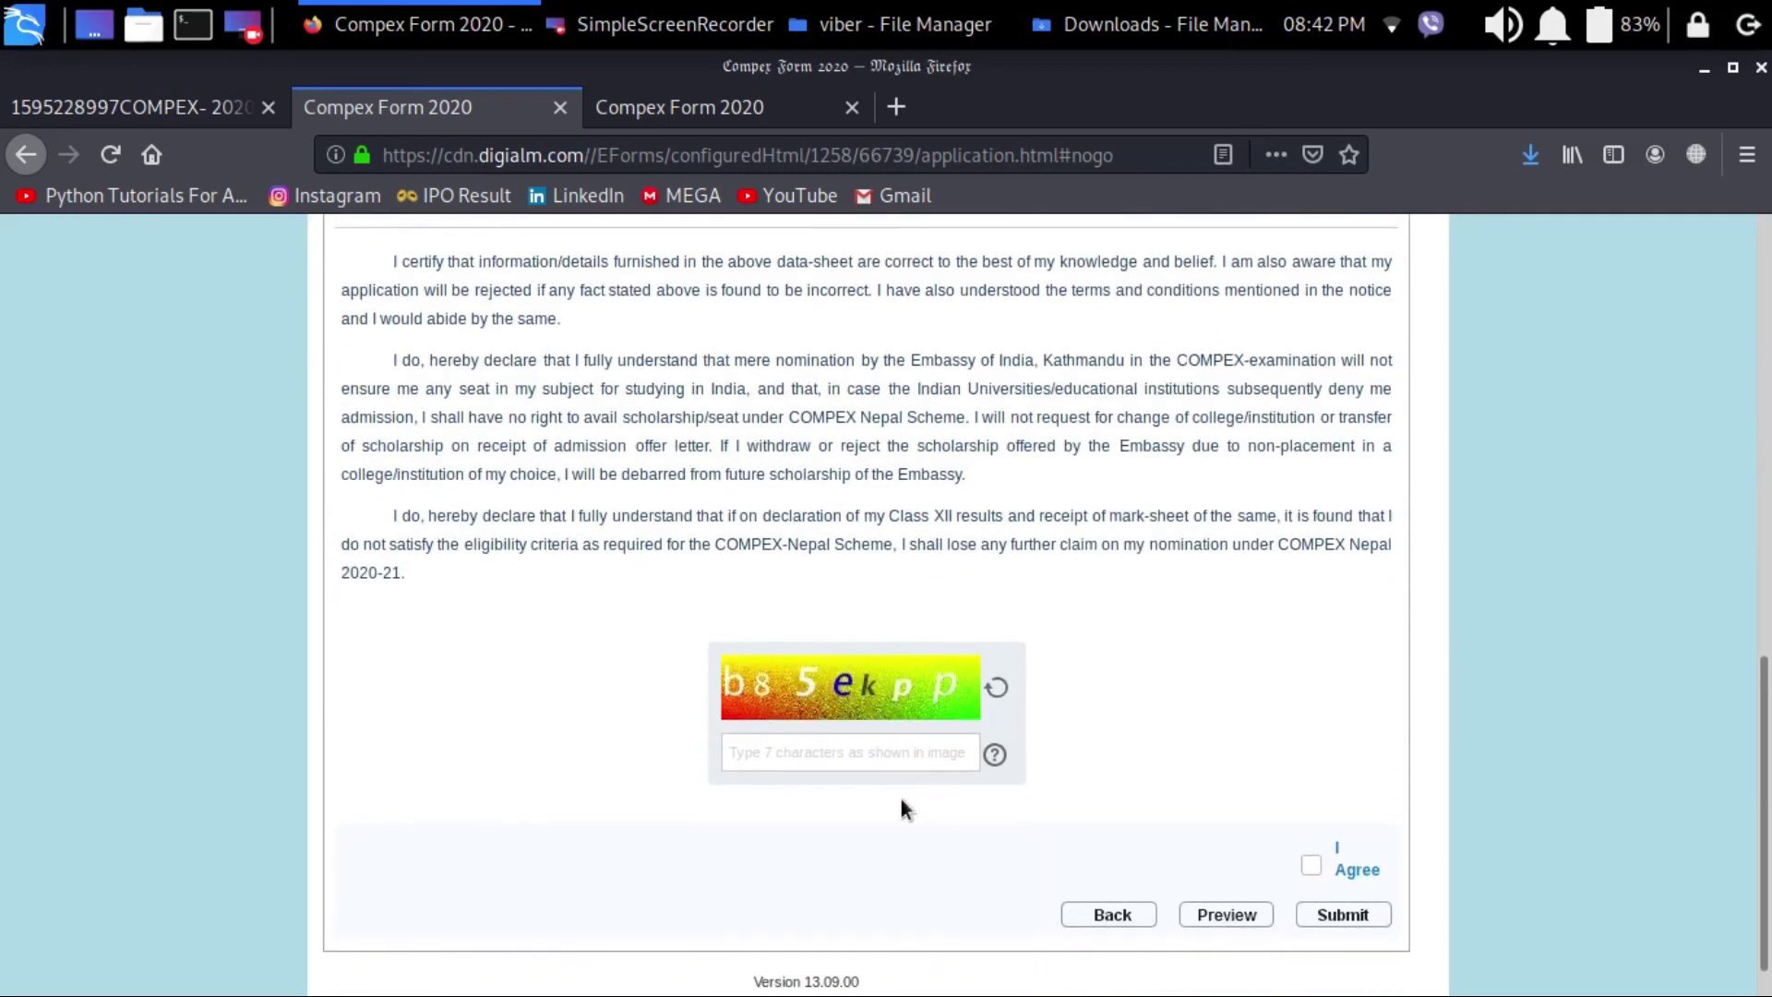
{"action": "type", "text": "b"}
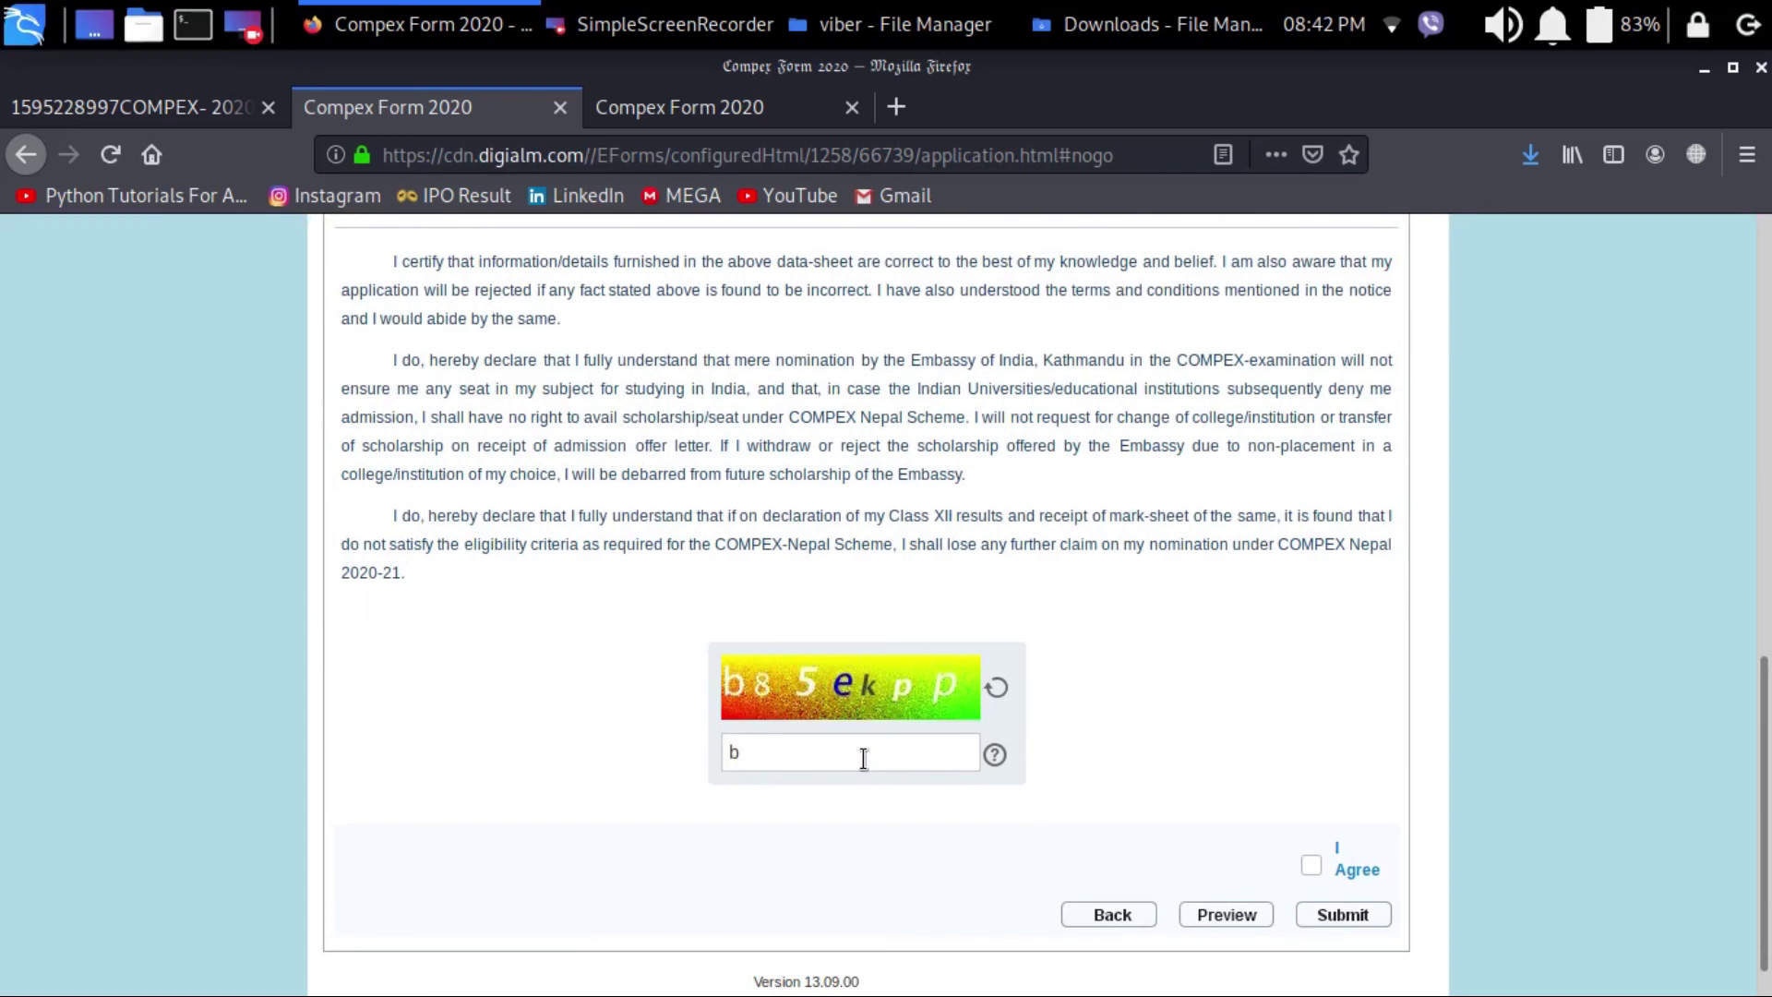
{"action": "type", "text": "85ekpp"}
{"action": "left_click", "coordinate": [1311, 867]}
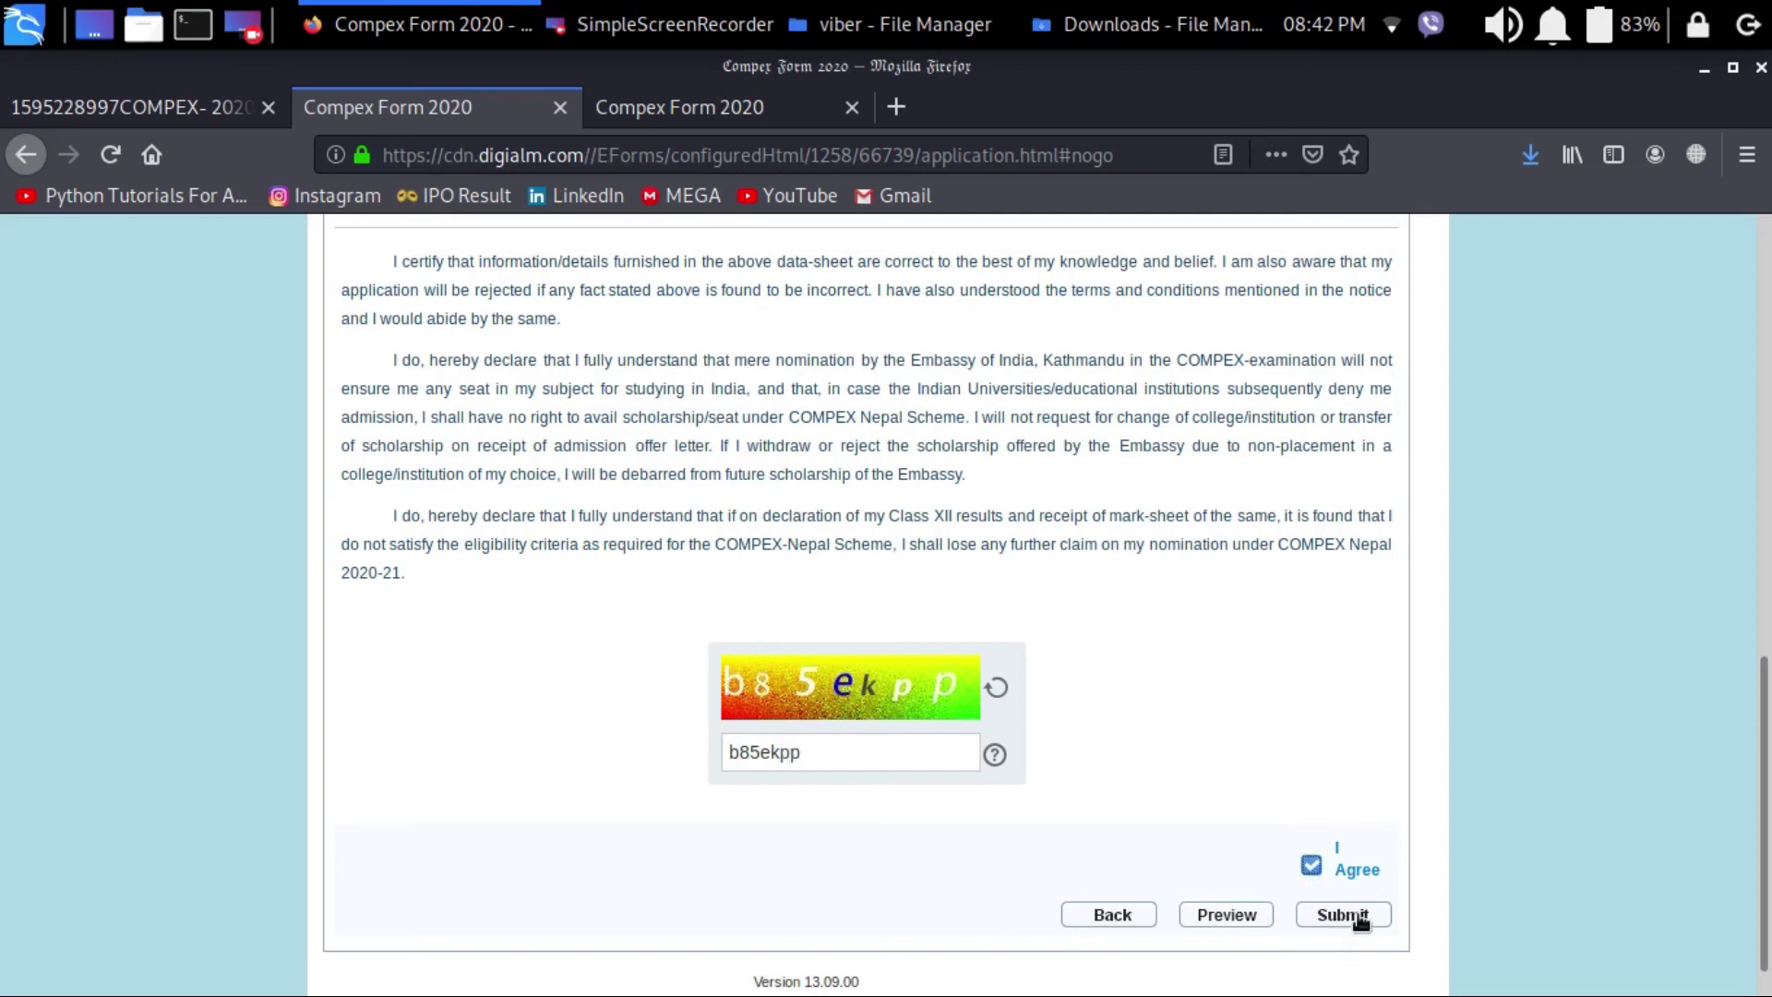
{"action": "left_click", "coordinate": [1359, 916]}
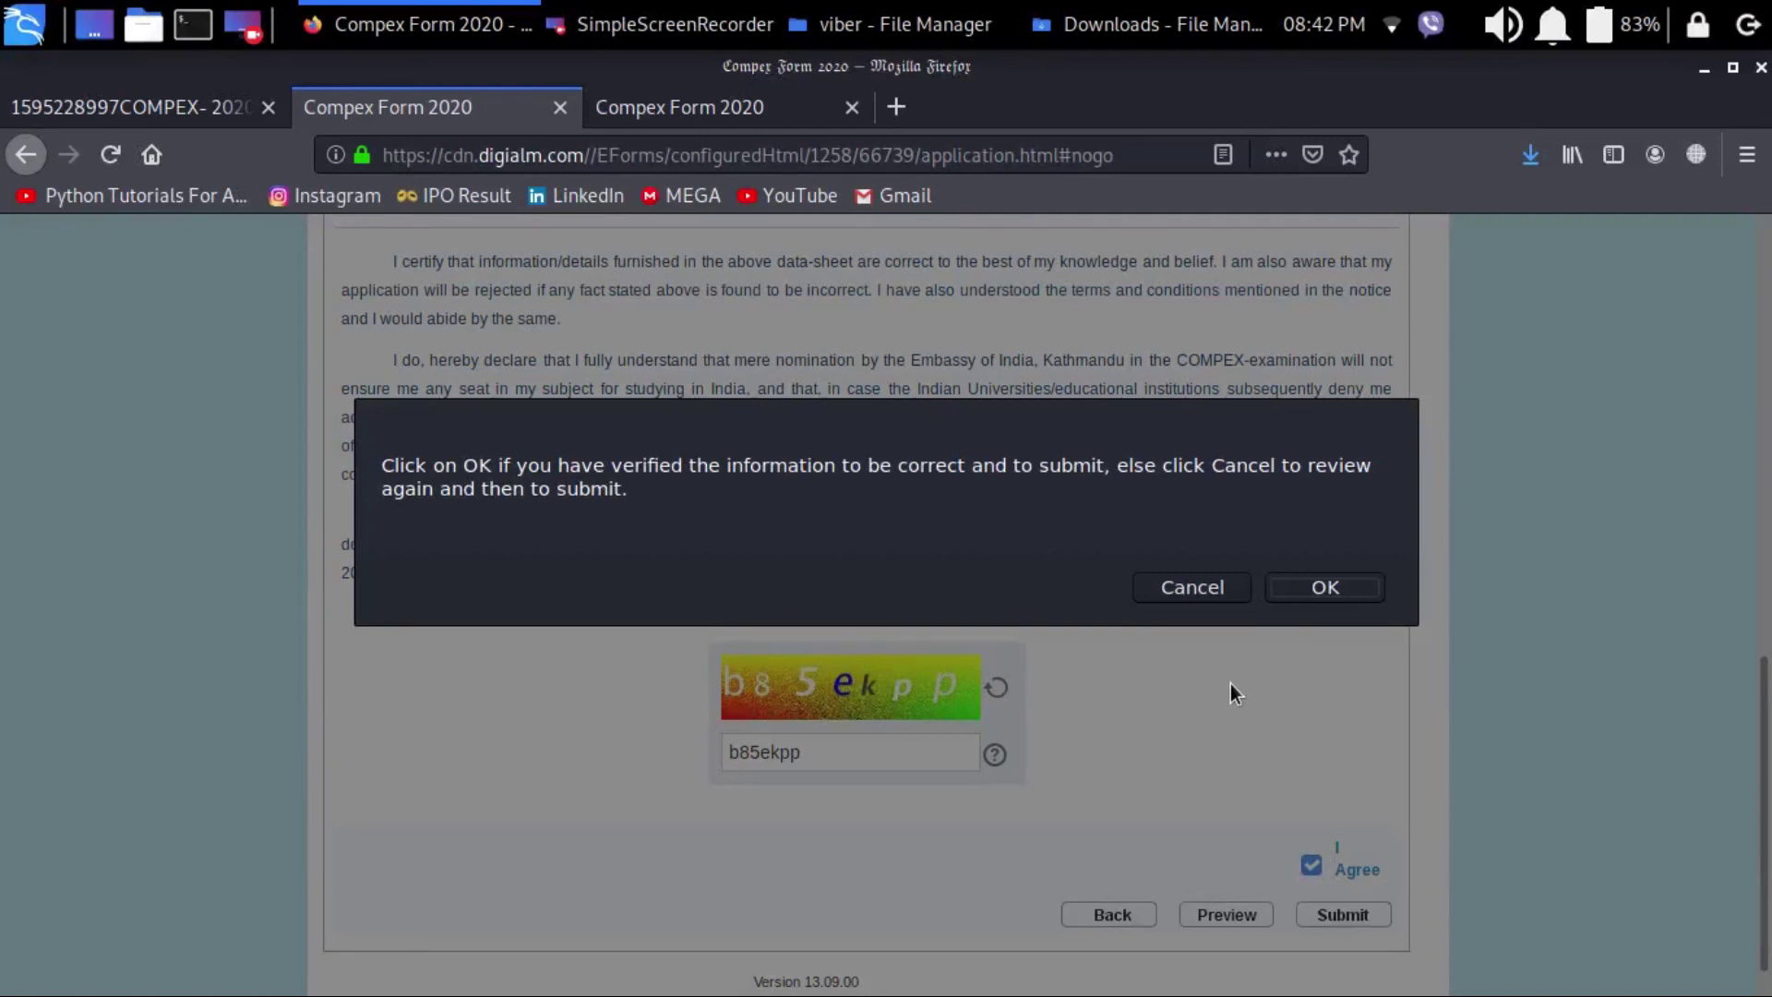
Step: Confirm submission, review Applicant Details and the Challan, then open Gmail in another tab
{"action": "left_click", "coordinate": [1329, 589]}
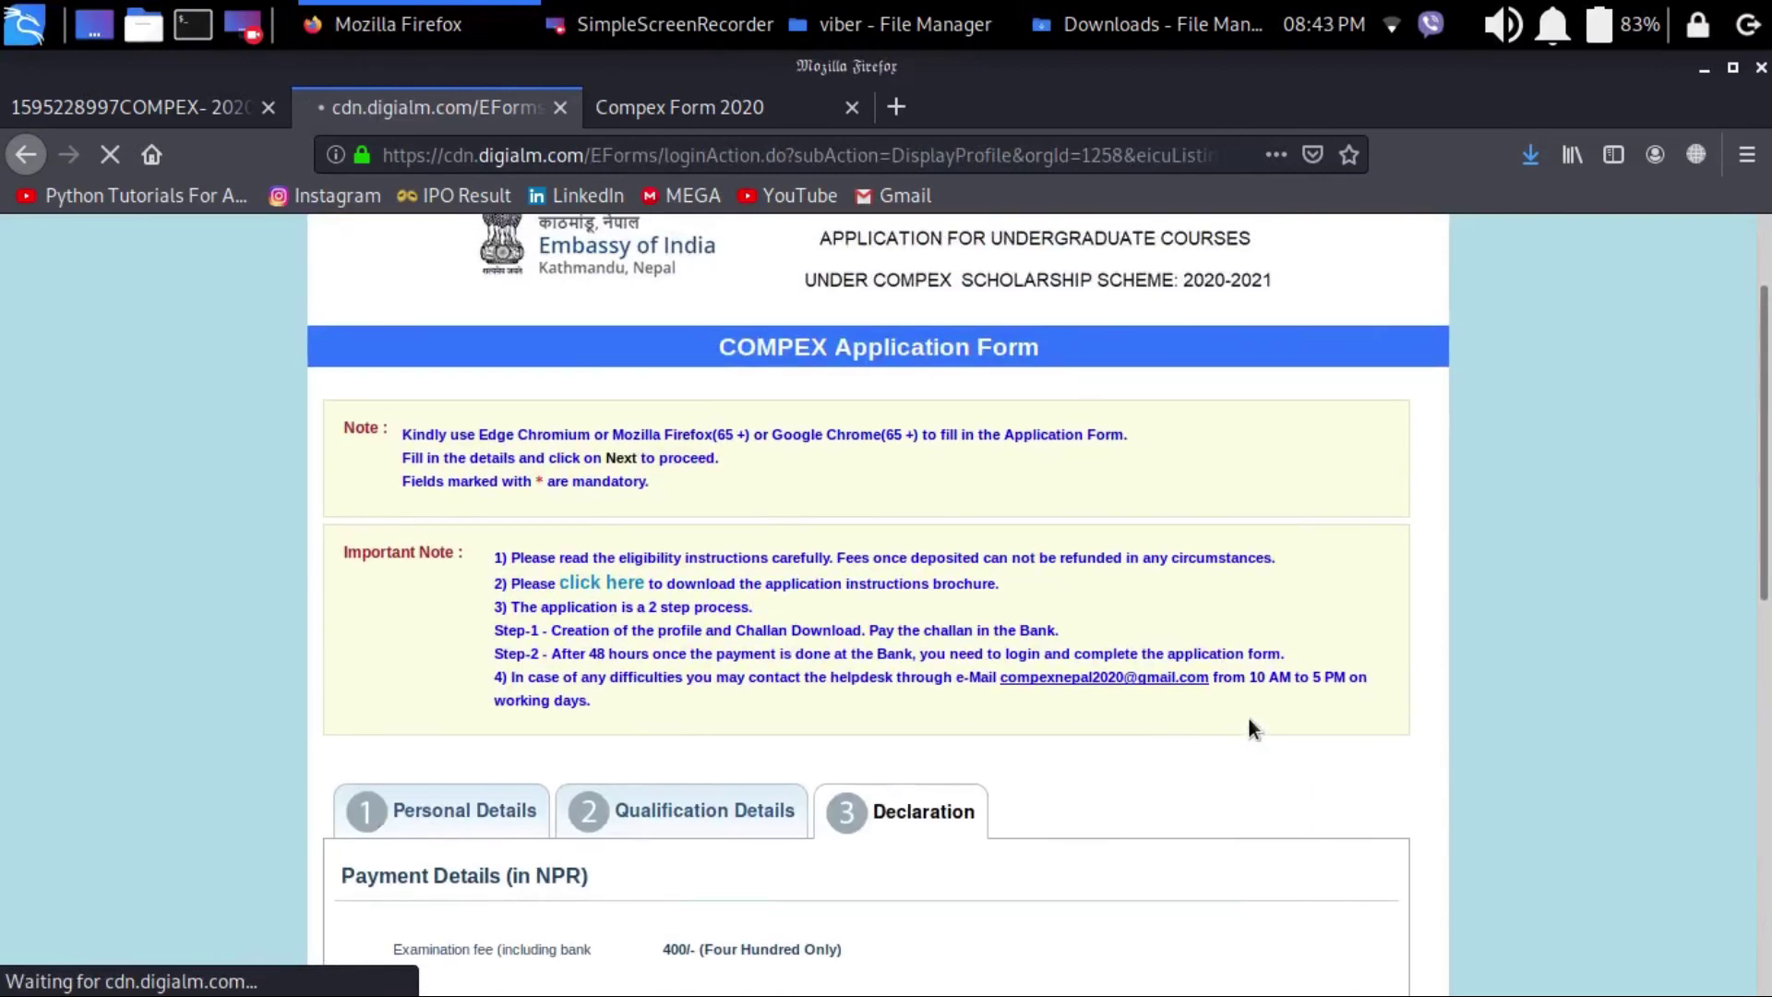
{"action": "scroll", "coordinate": [1248, 716], "scroll_direction": "down", "scroll_amount": 1}
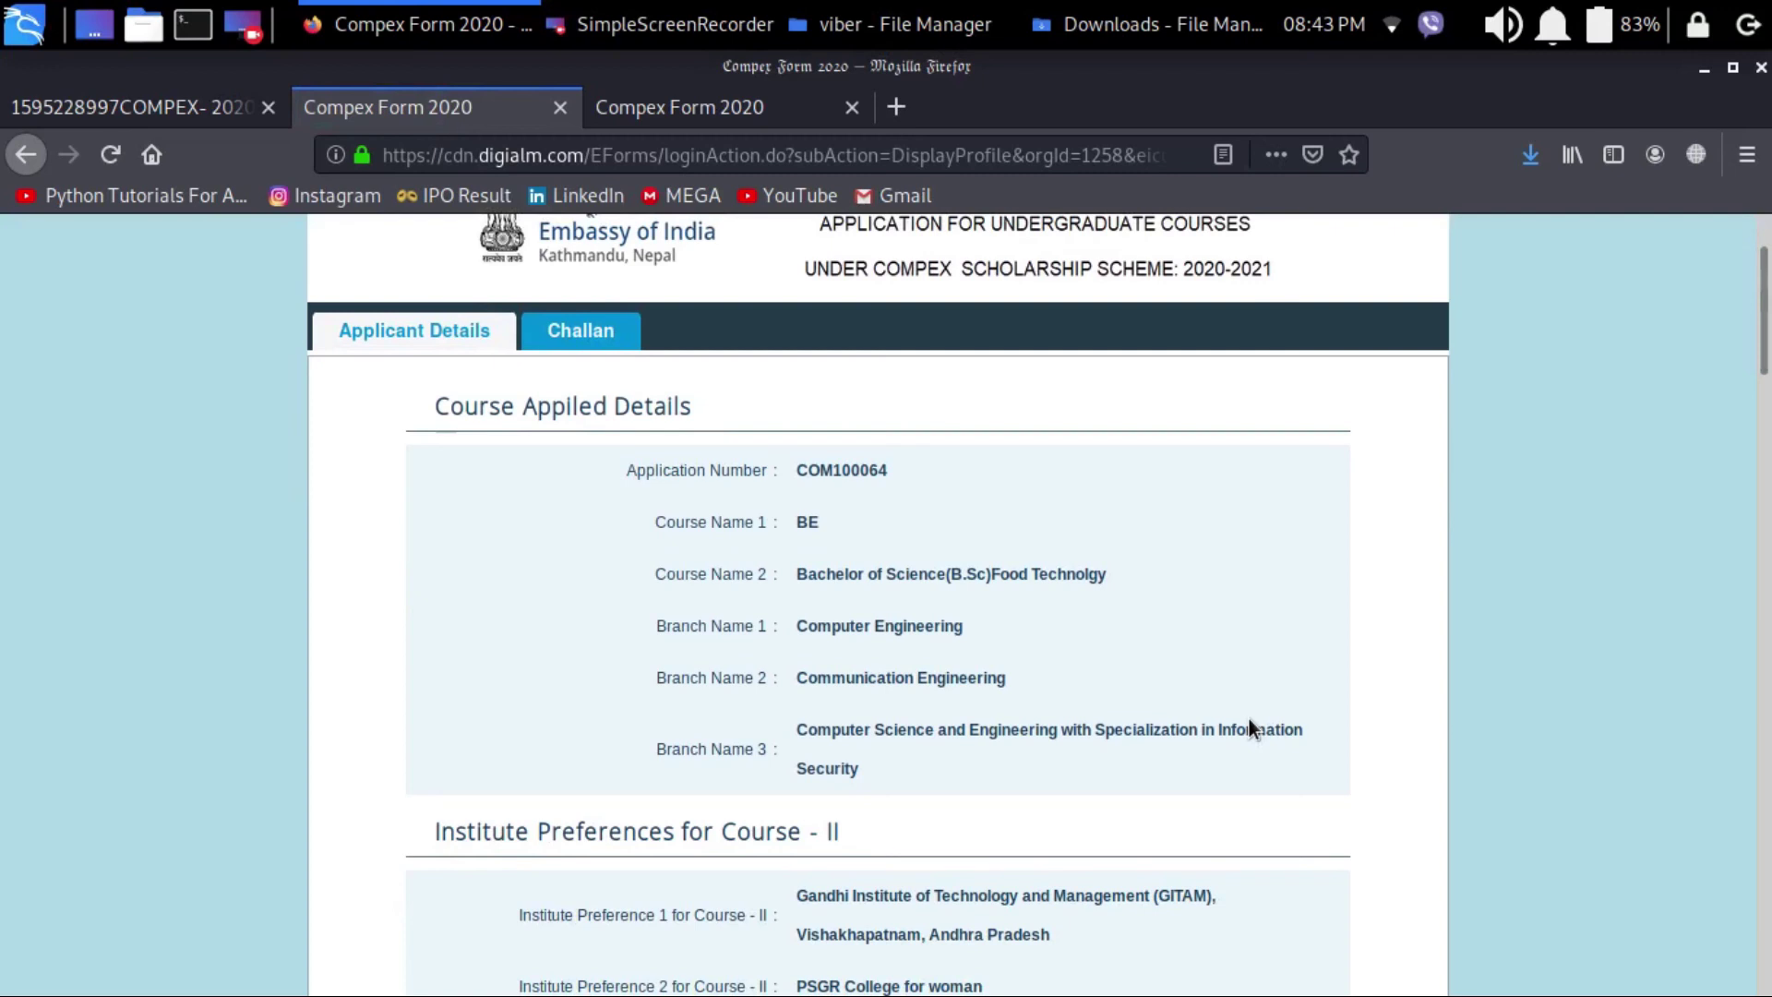
{"action": "scroll", "coordinate": [1249, 718], "scroll_direction": "down", "scroll_amount": 3}
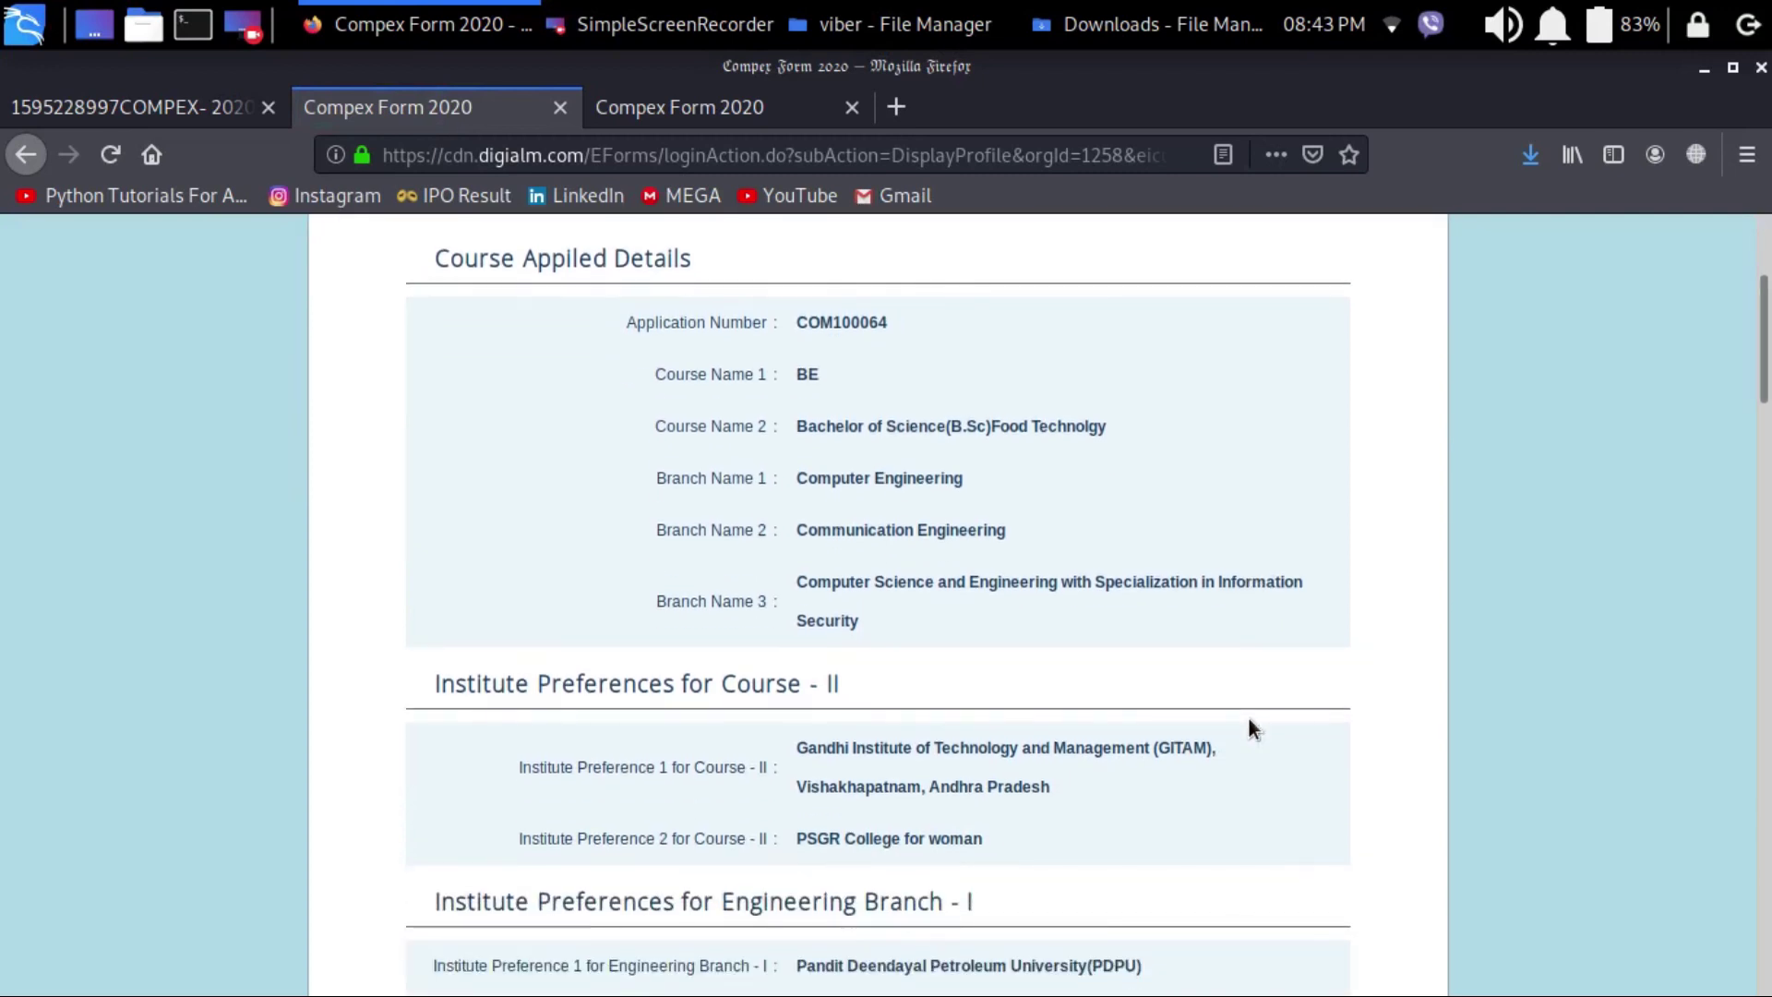
{"action": "scroll", "coordinate": [1248, 716], "scroll_direction": "down", "scroll_amount": 10}
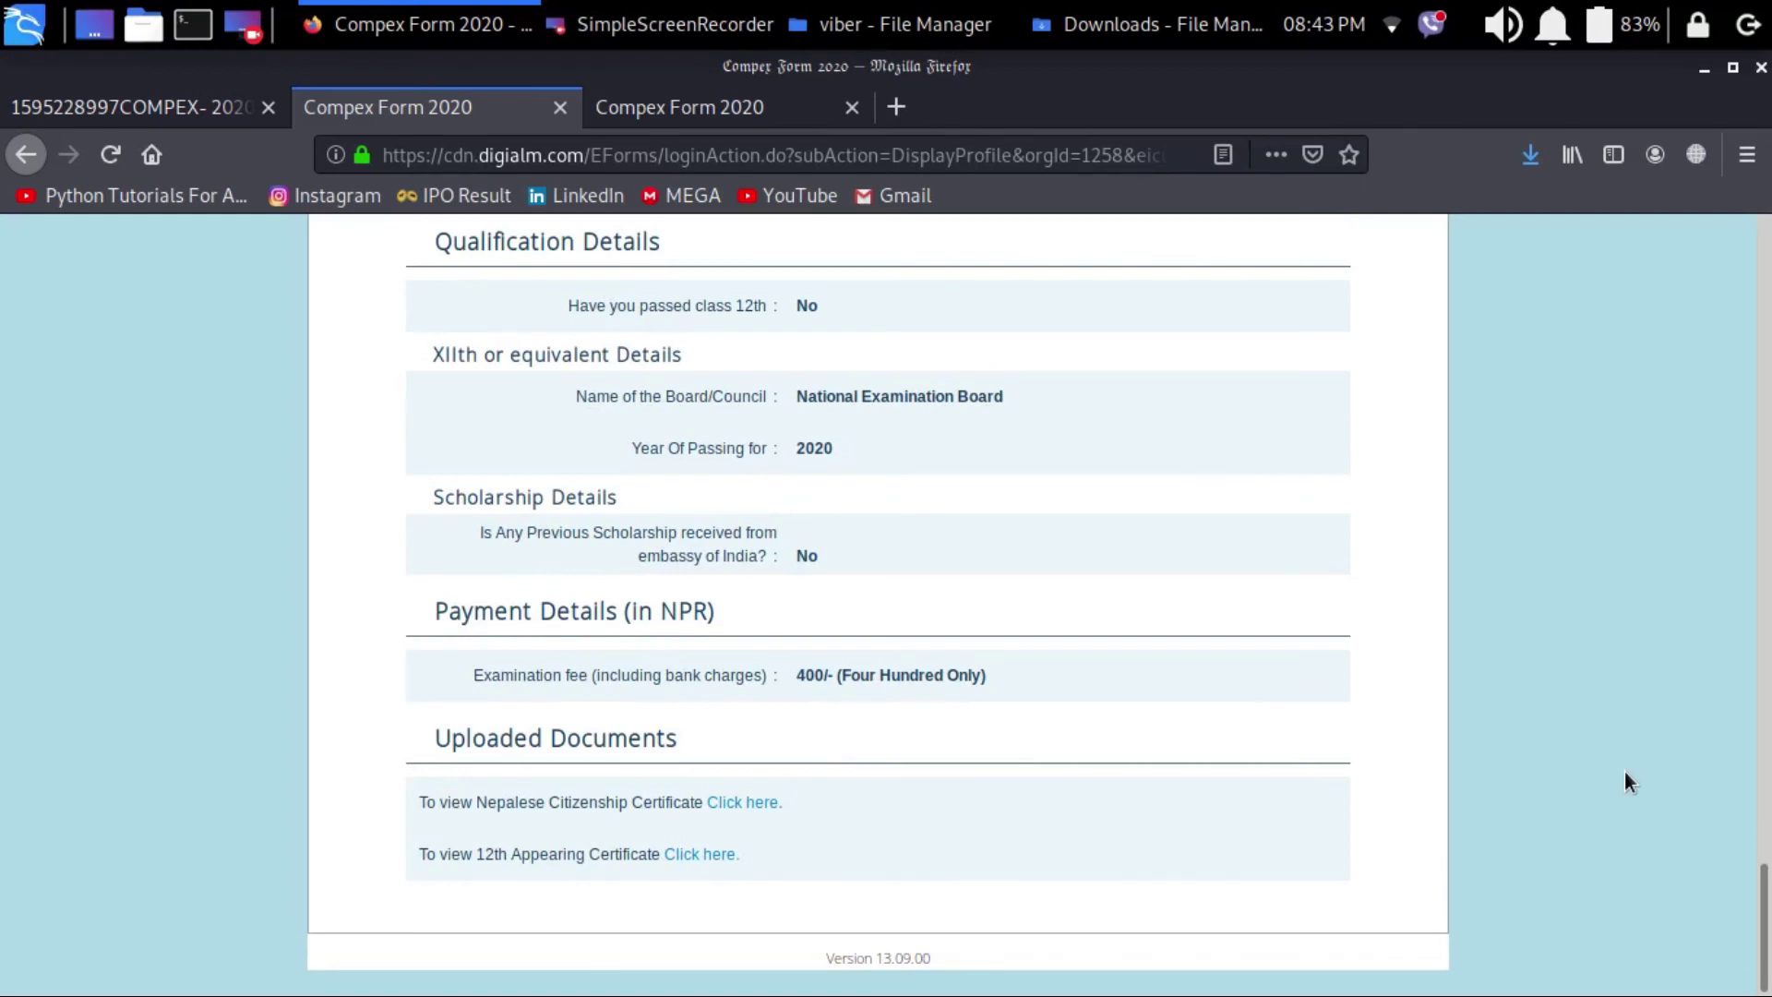
{"action": "scroll", "coordinate": [1625, 781], "scroll_direction": "up", "scroll_amount": 20}
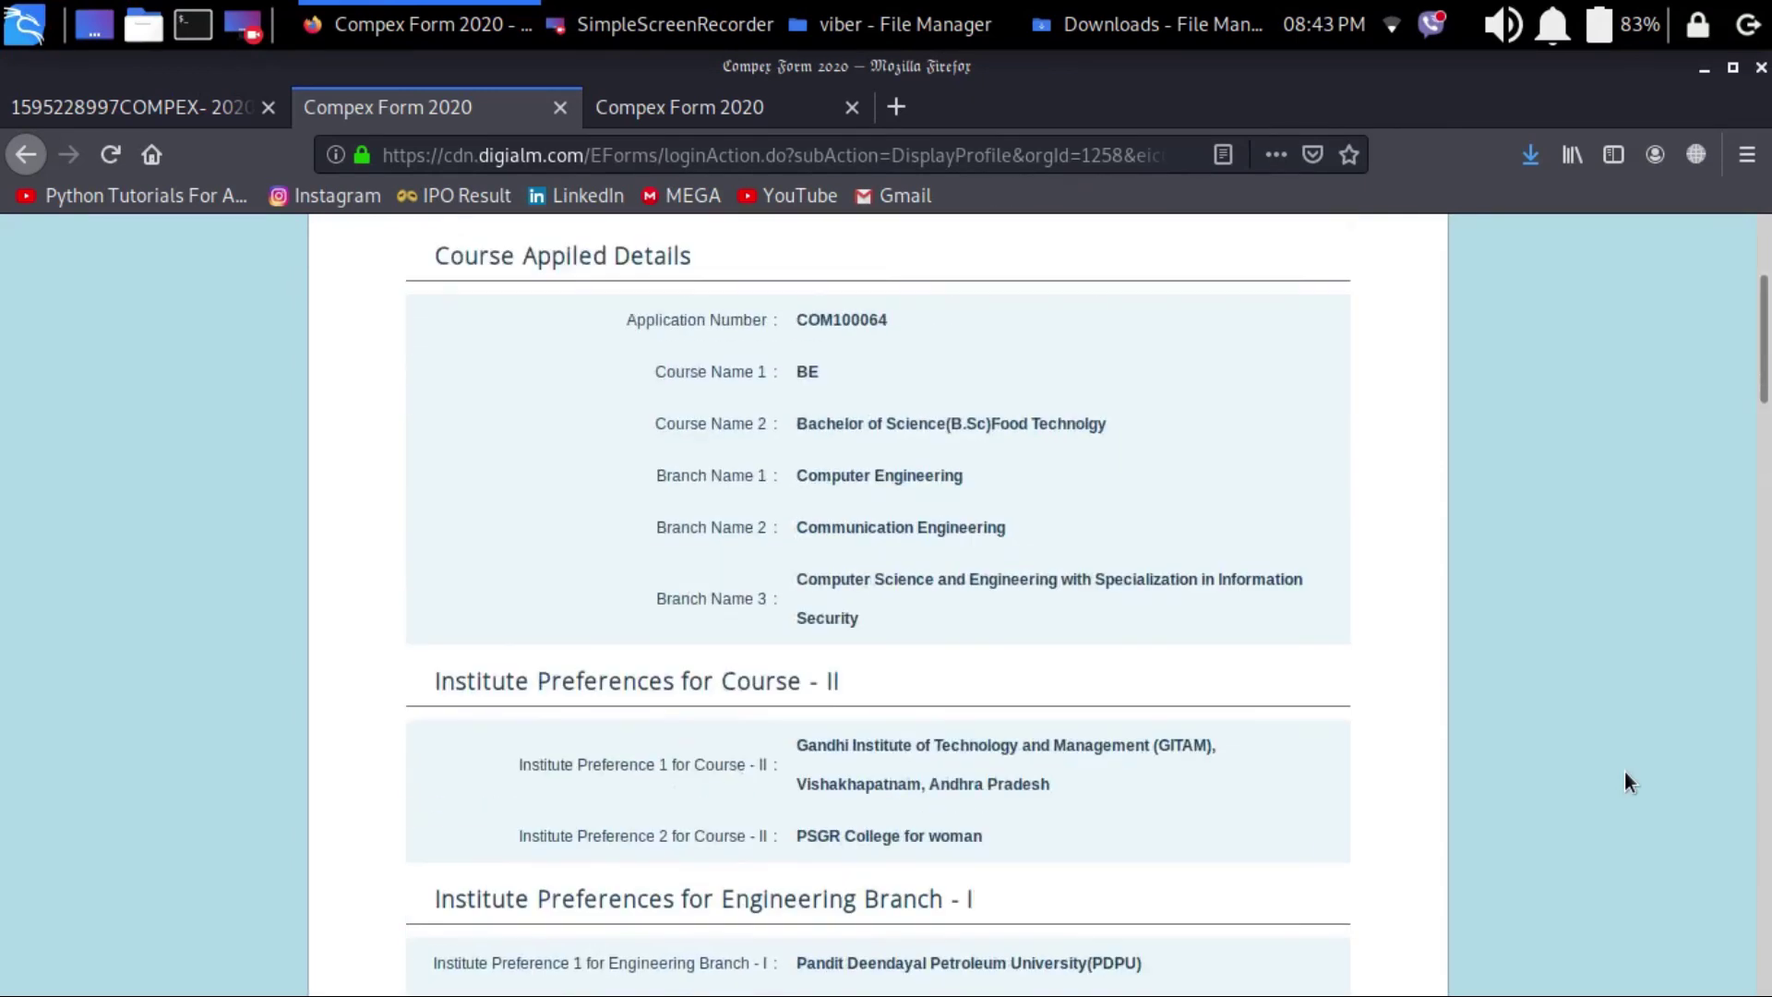
{"action": "scroll", "coordinate": [1620, 786], "scroll_direction": "down", "scroll_amount": 3}
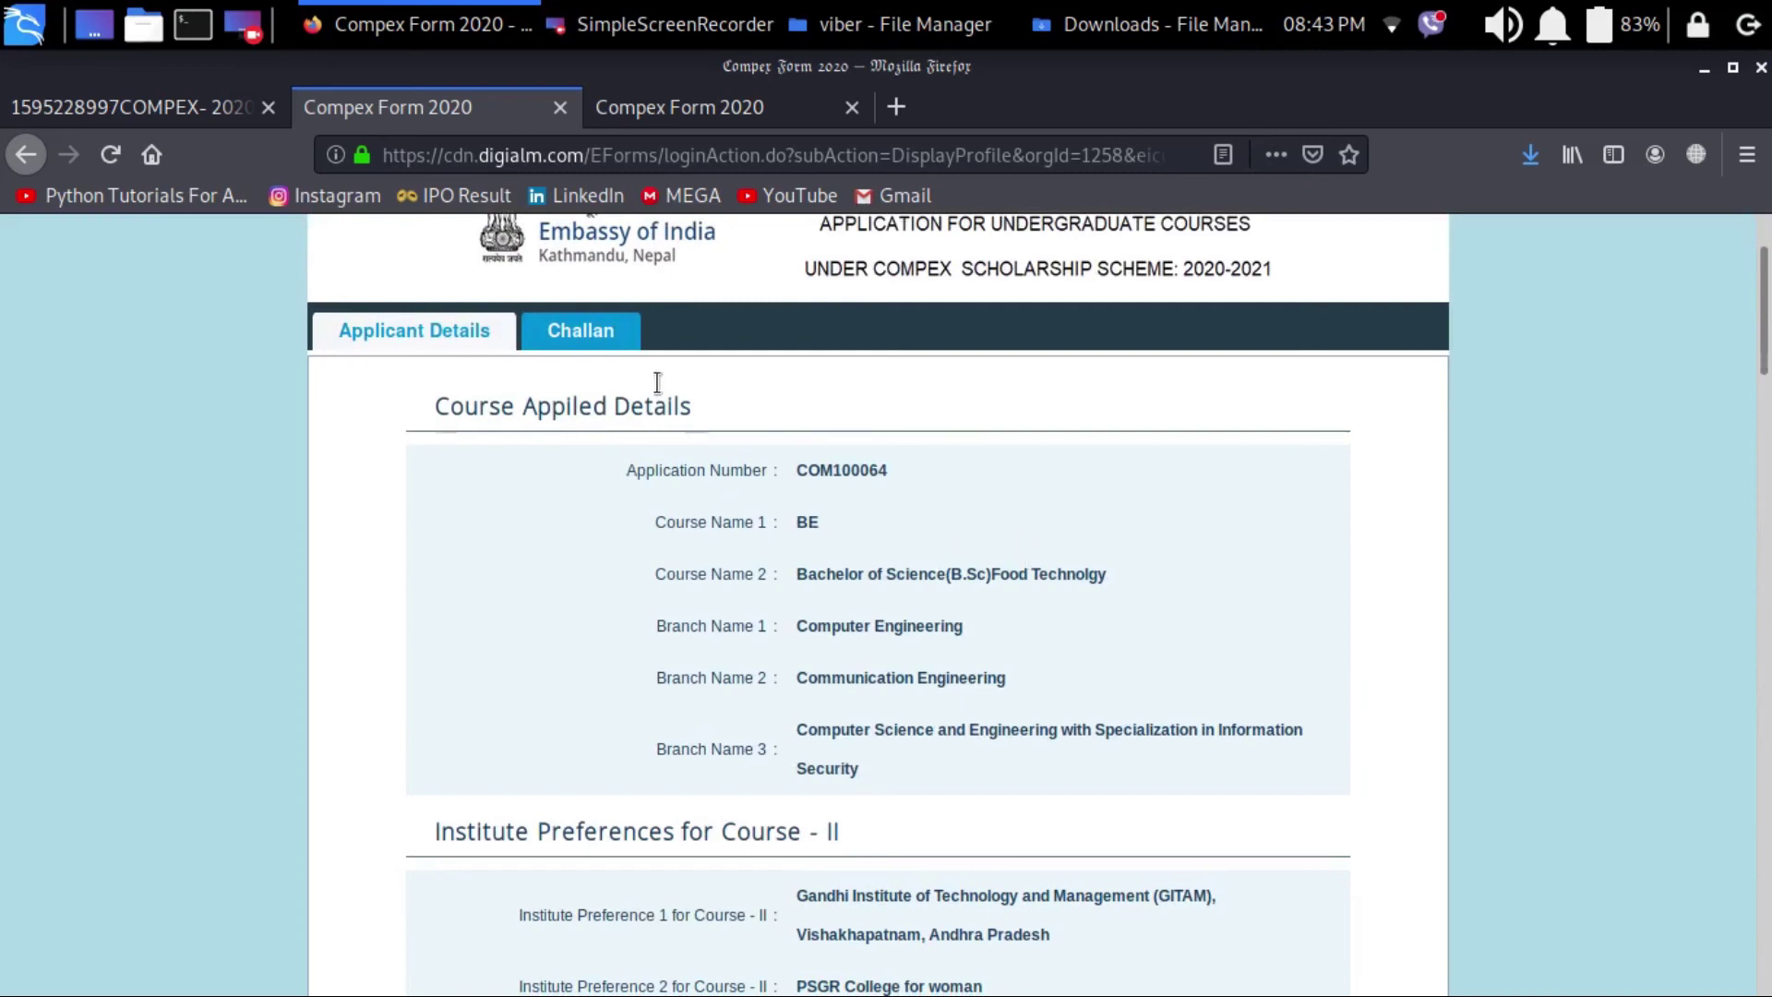
{"action": "left_click", "coordinate": [582, 325]}
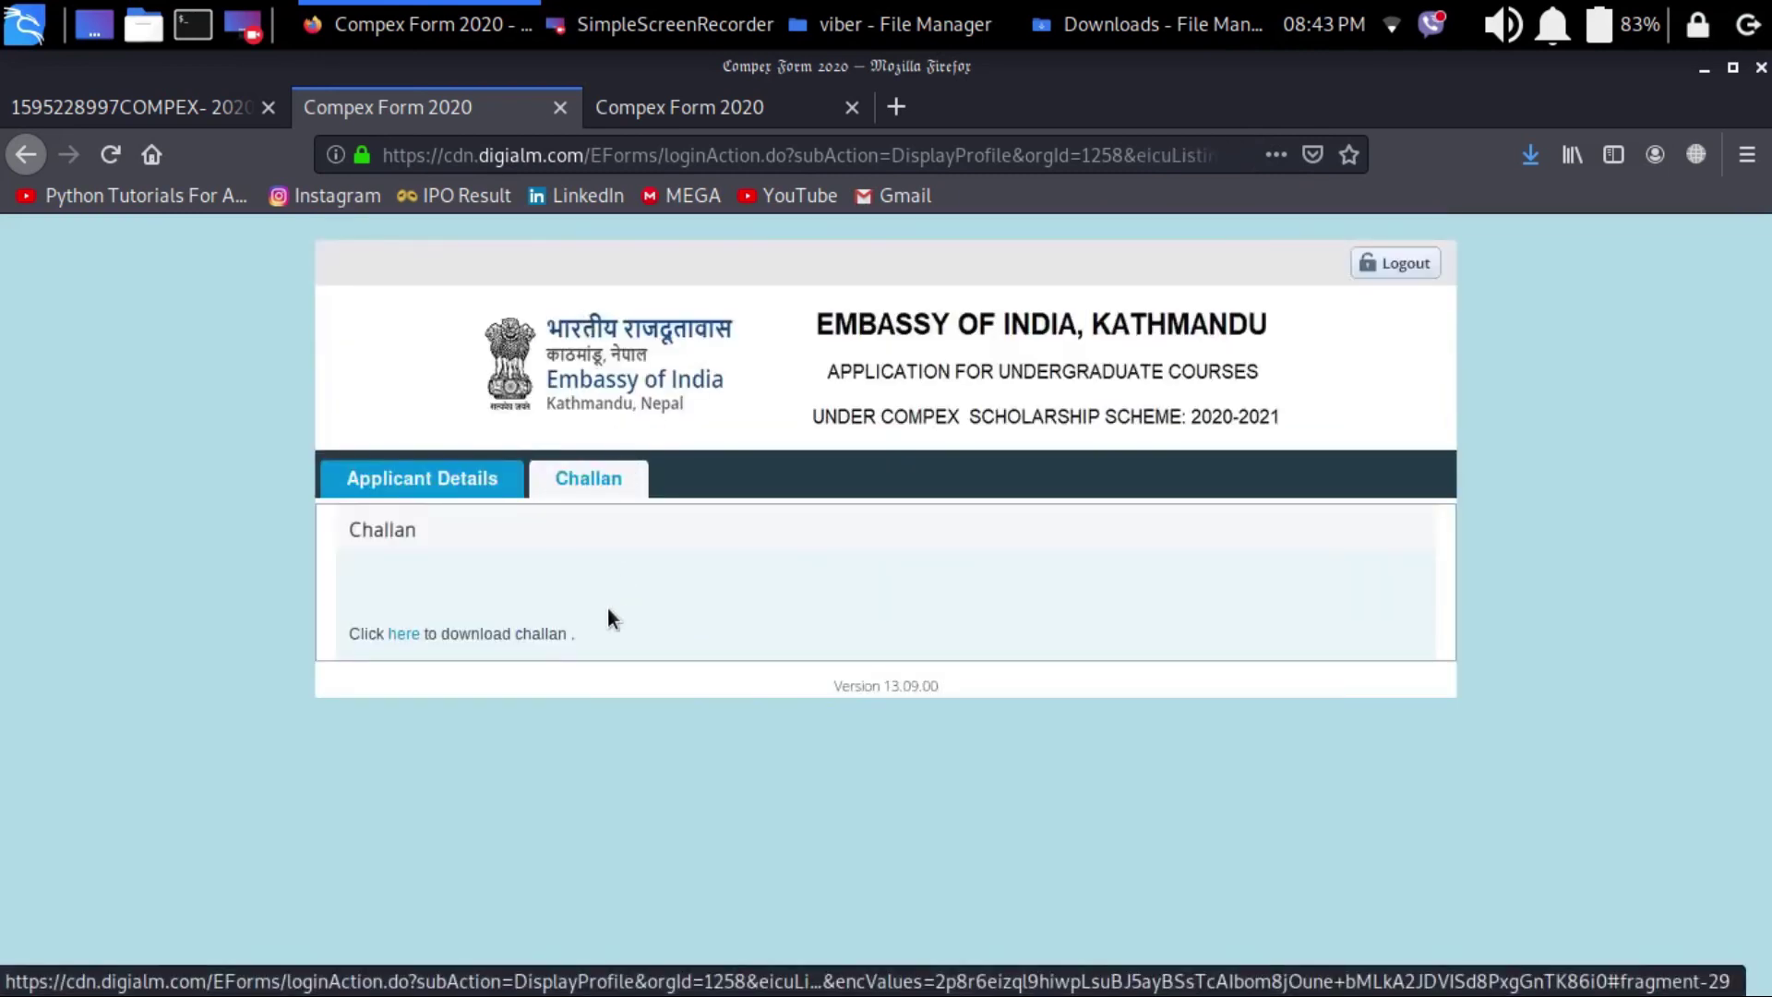
{"action": "left_click", "coordinate": [406, 635]}
{"action": "left_click", "coordinate": [881, 195]}
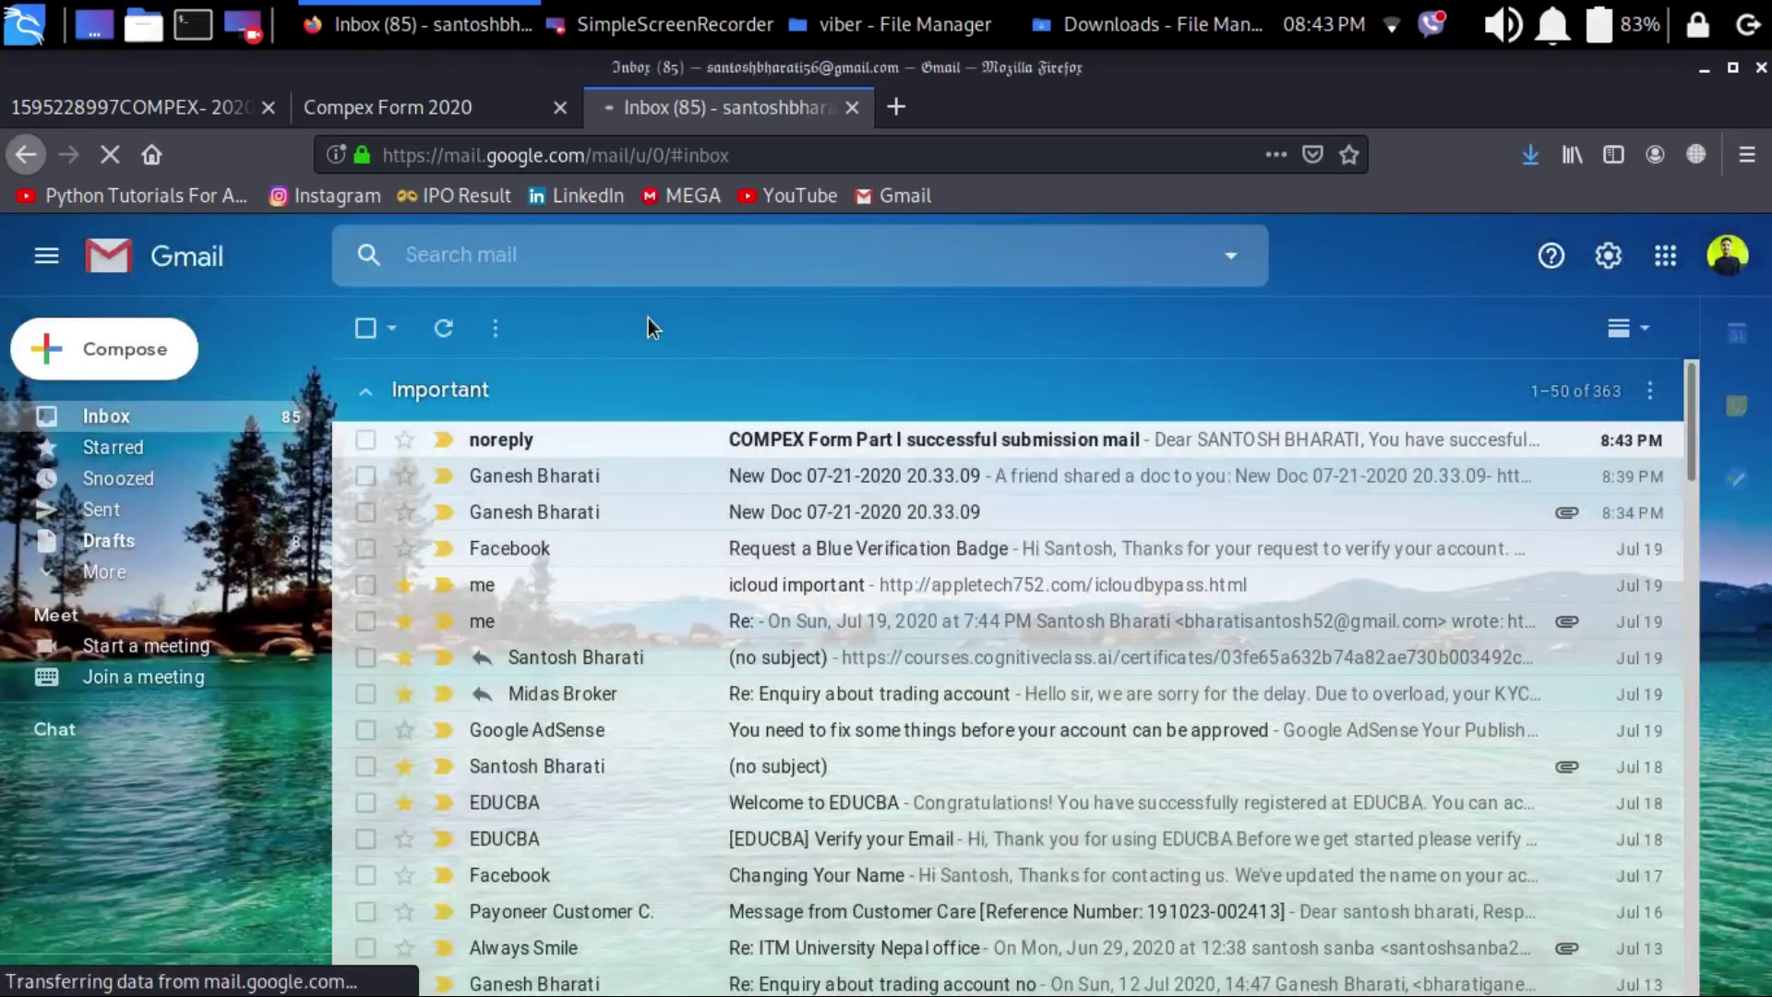
Step: Open the COMPEX confirmation email, follow its login link, and paste the emailed User Id
{"action": "left_click", "coordinate": [773, 454]}
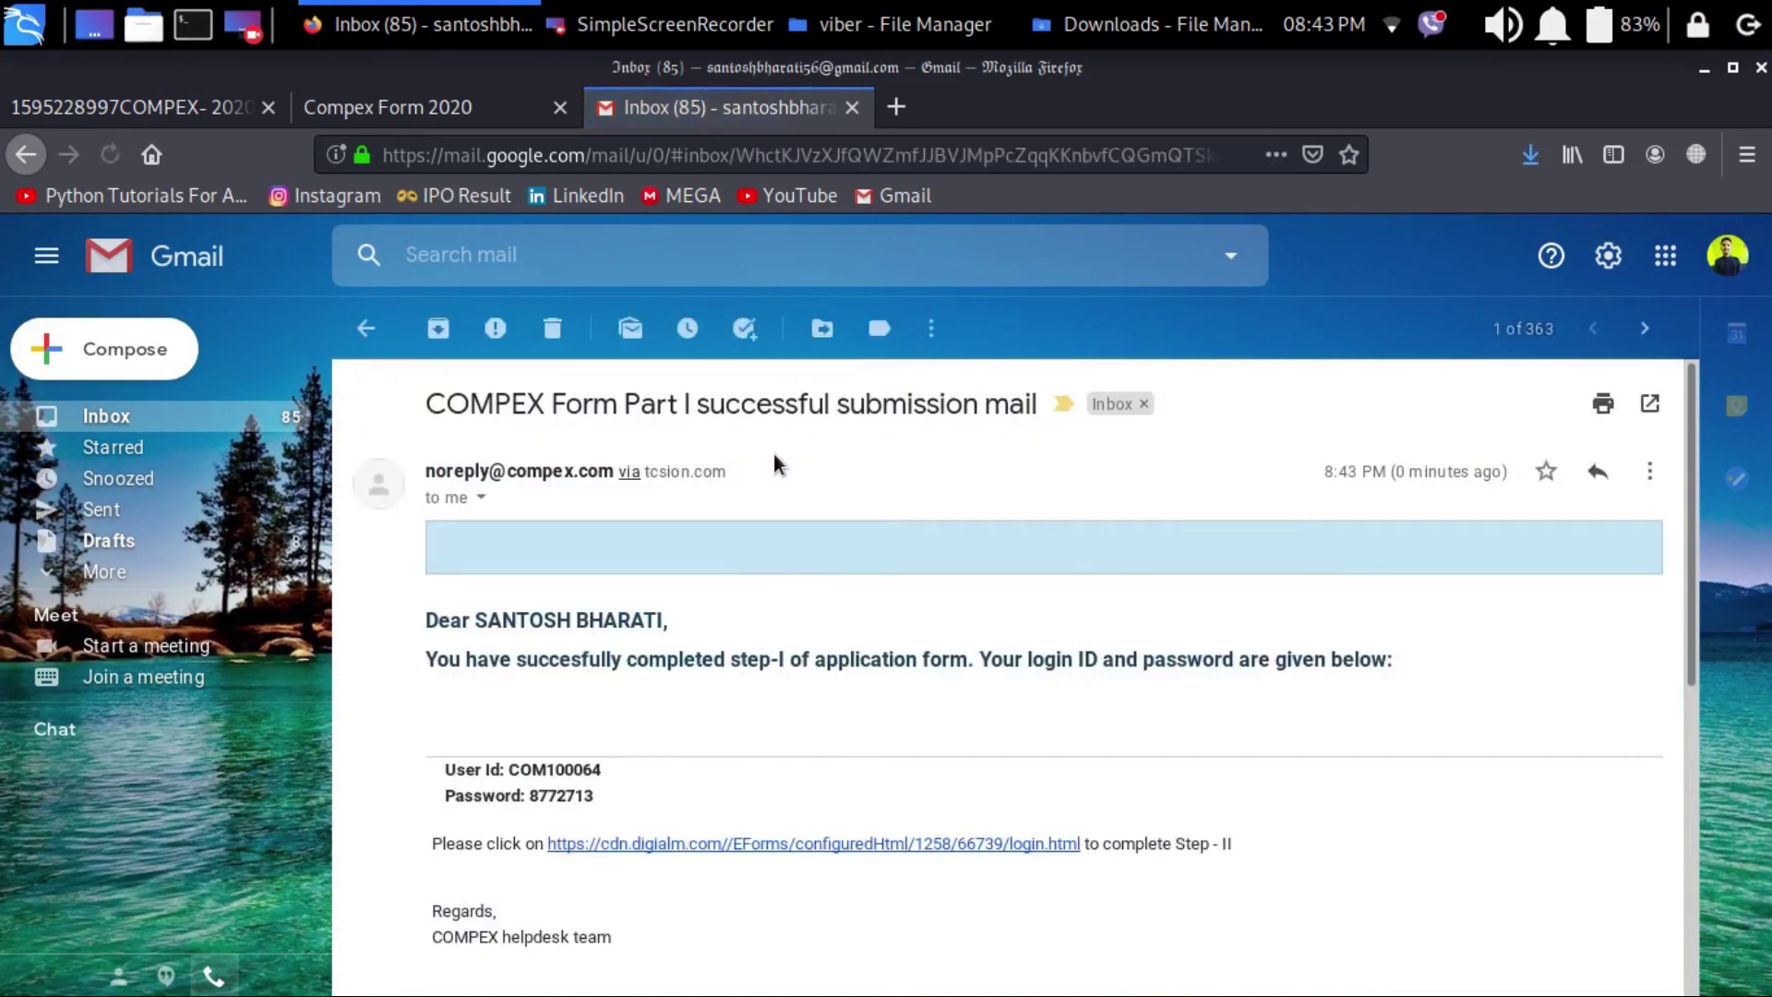
{"action": "scroll", "coordinate": [774, 454], "scroll_direction": "down", "scroll_amount": 3}
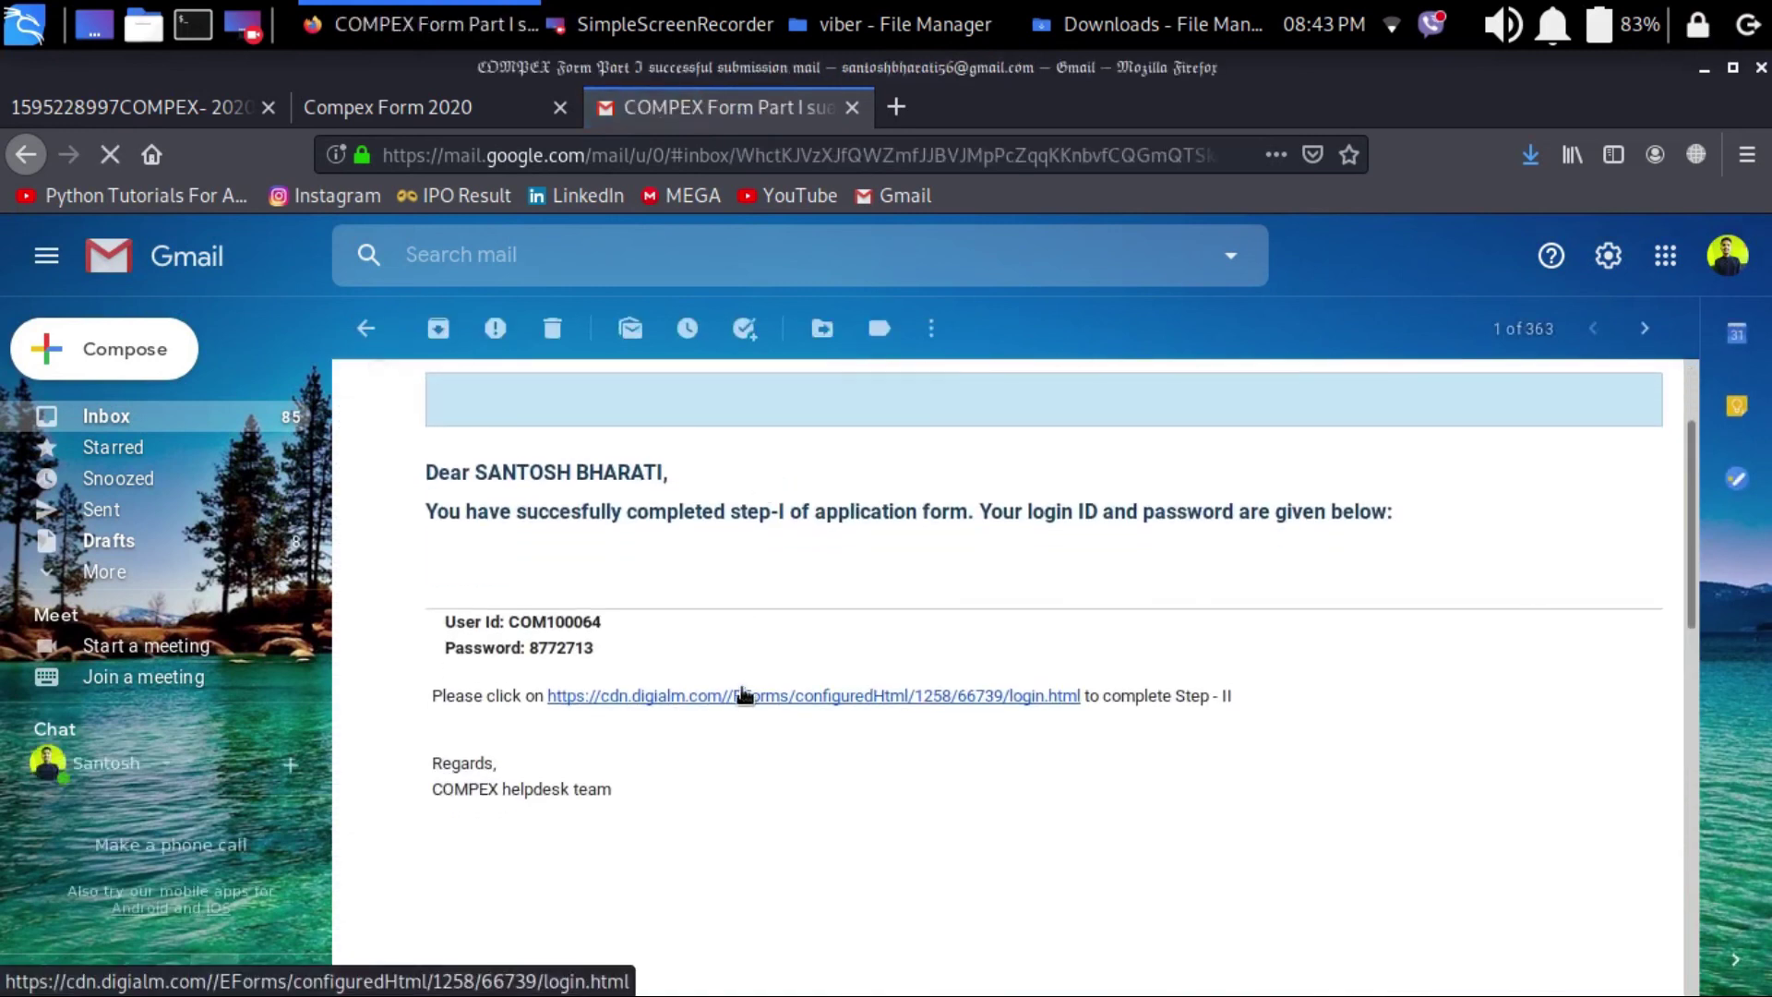
{"action": "left_click", "coordinate": [744, 695]}
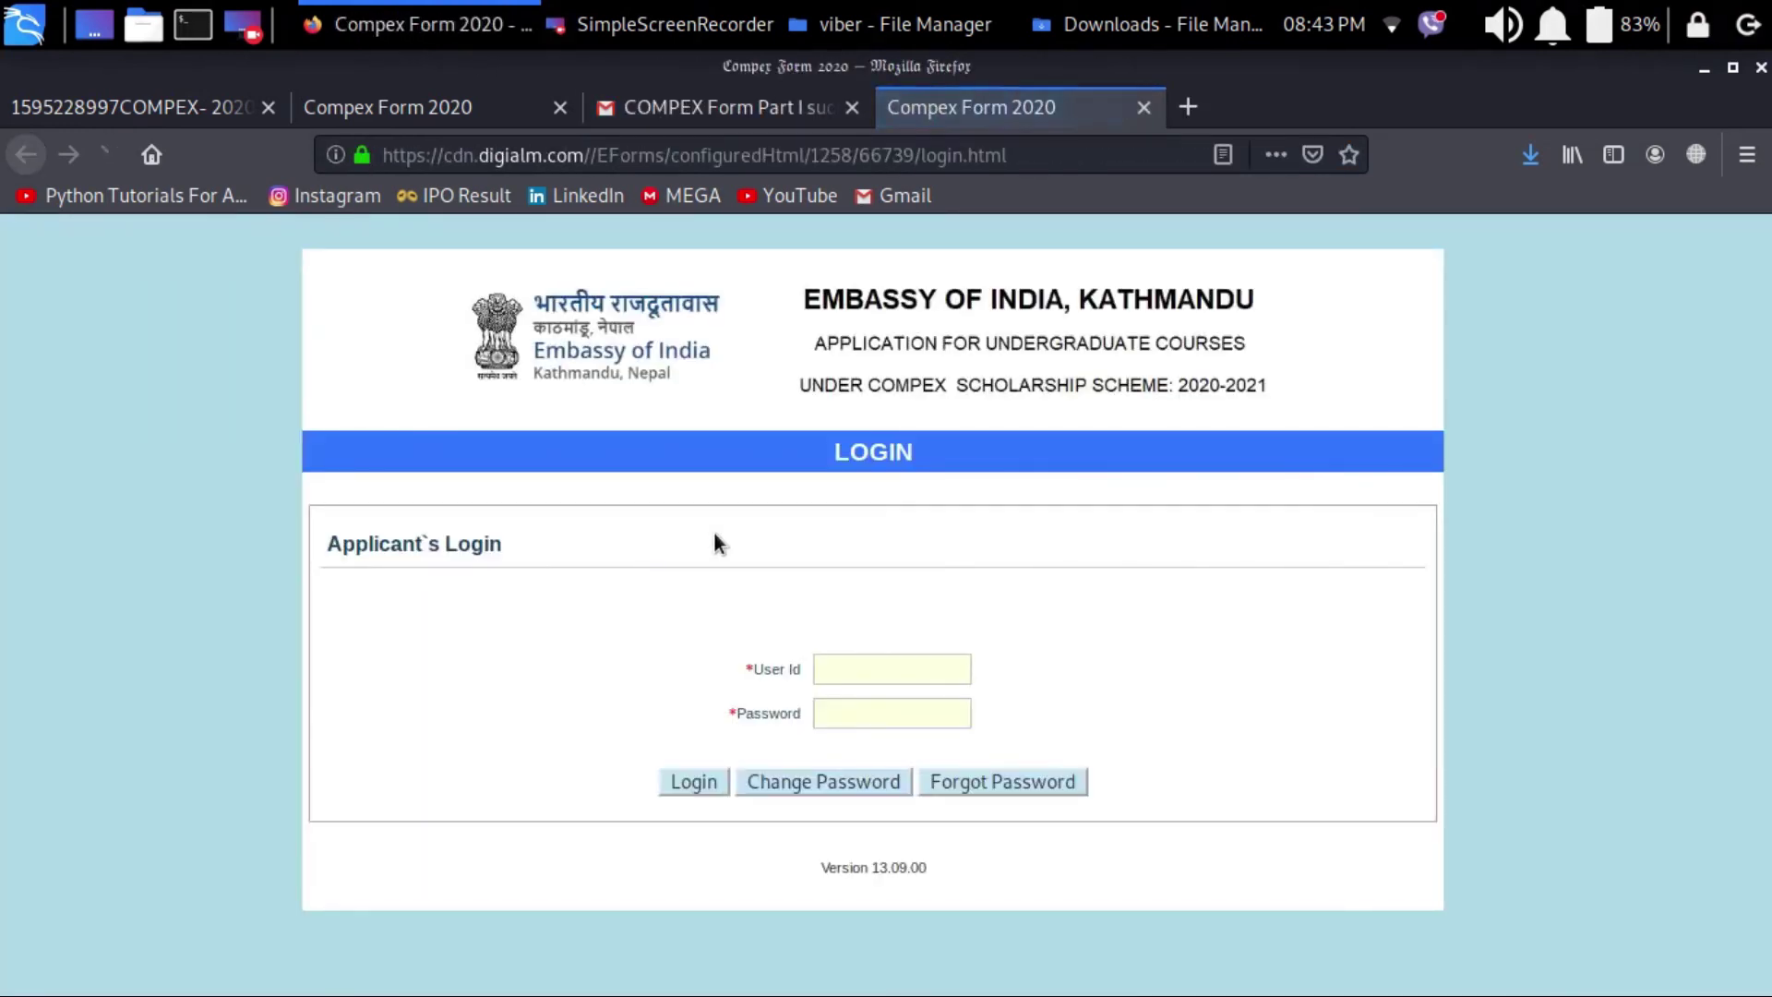
{"action": "key", "text": "ctrl+Page_Up"}
{"action": "left_click_drag", "start_coordinate": [509, 622], "coordinate": [602, 628]}
{"action": "key", "text": "ctrl+c"}
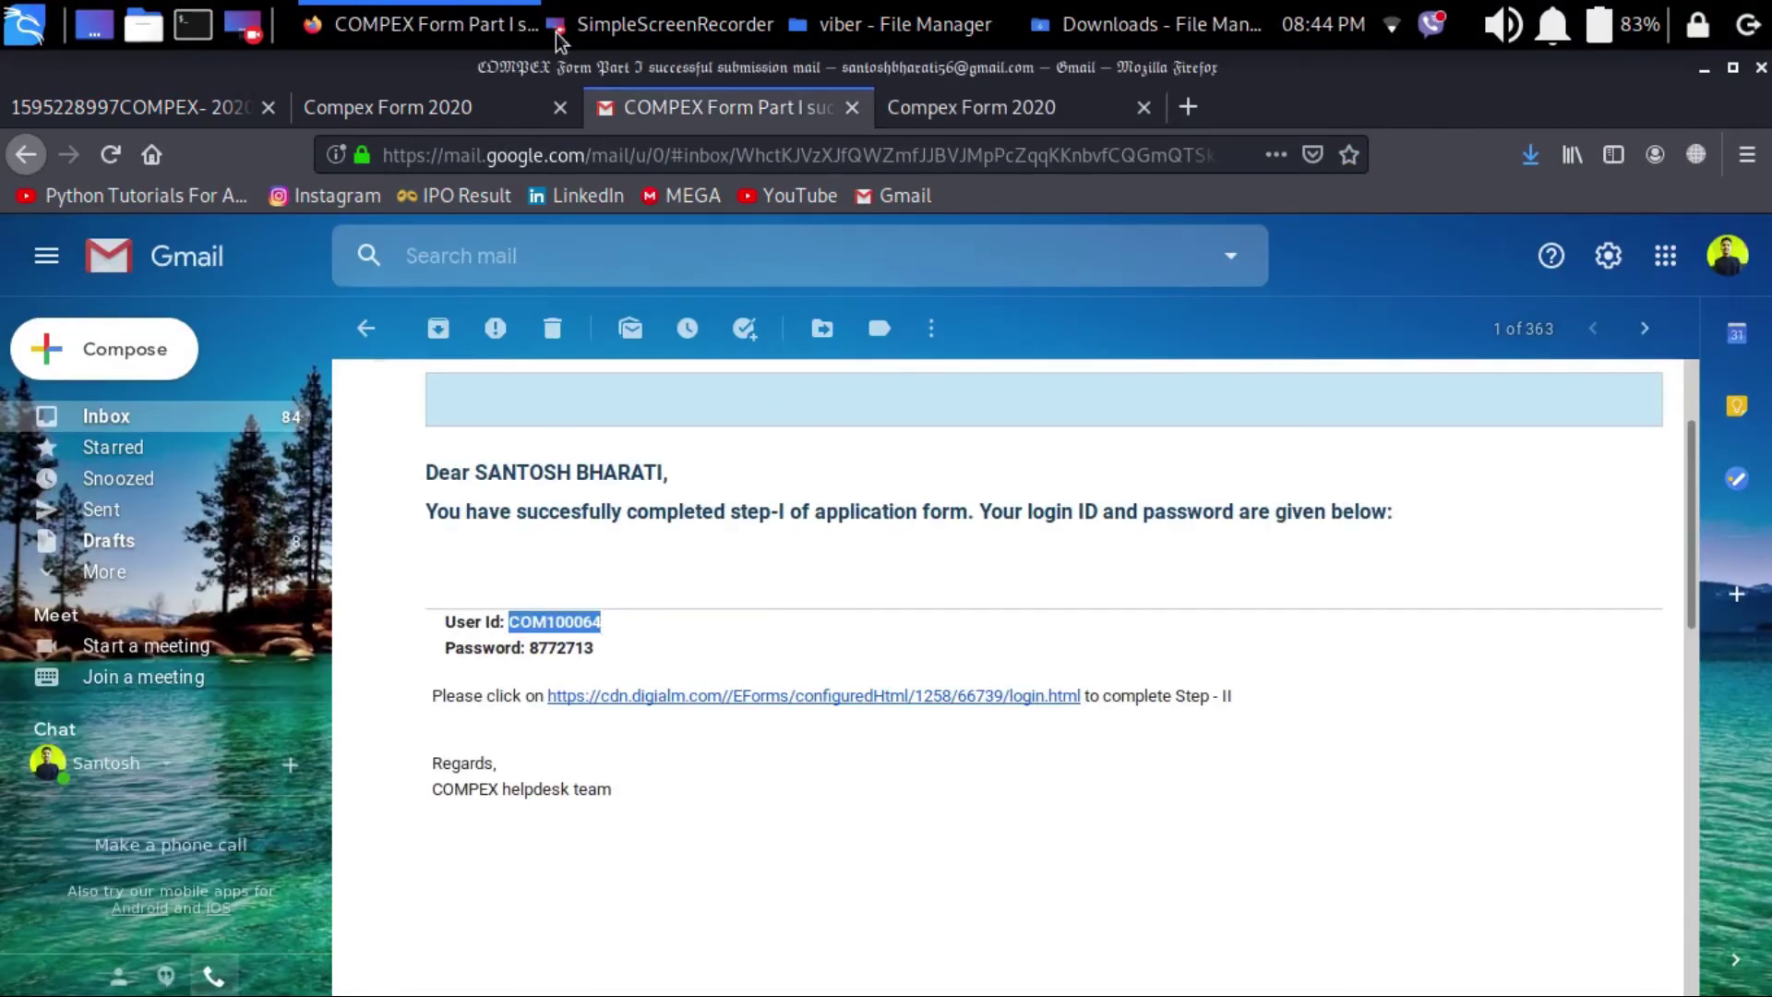
{"action": "left_click", "coordinate": [1020, 109]}
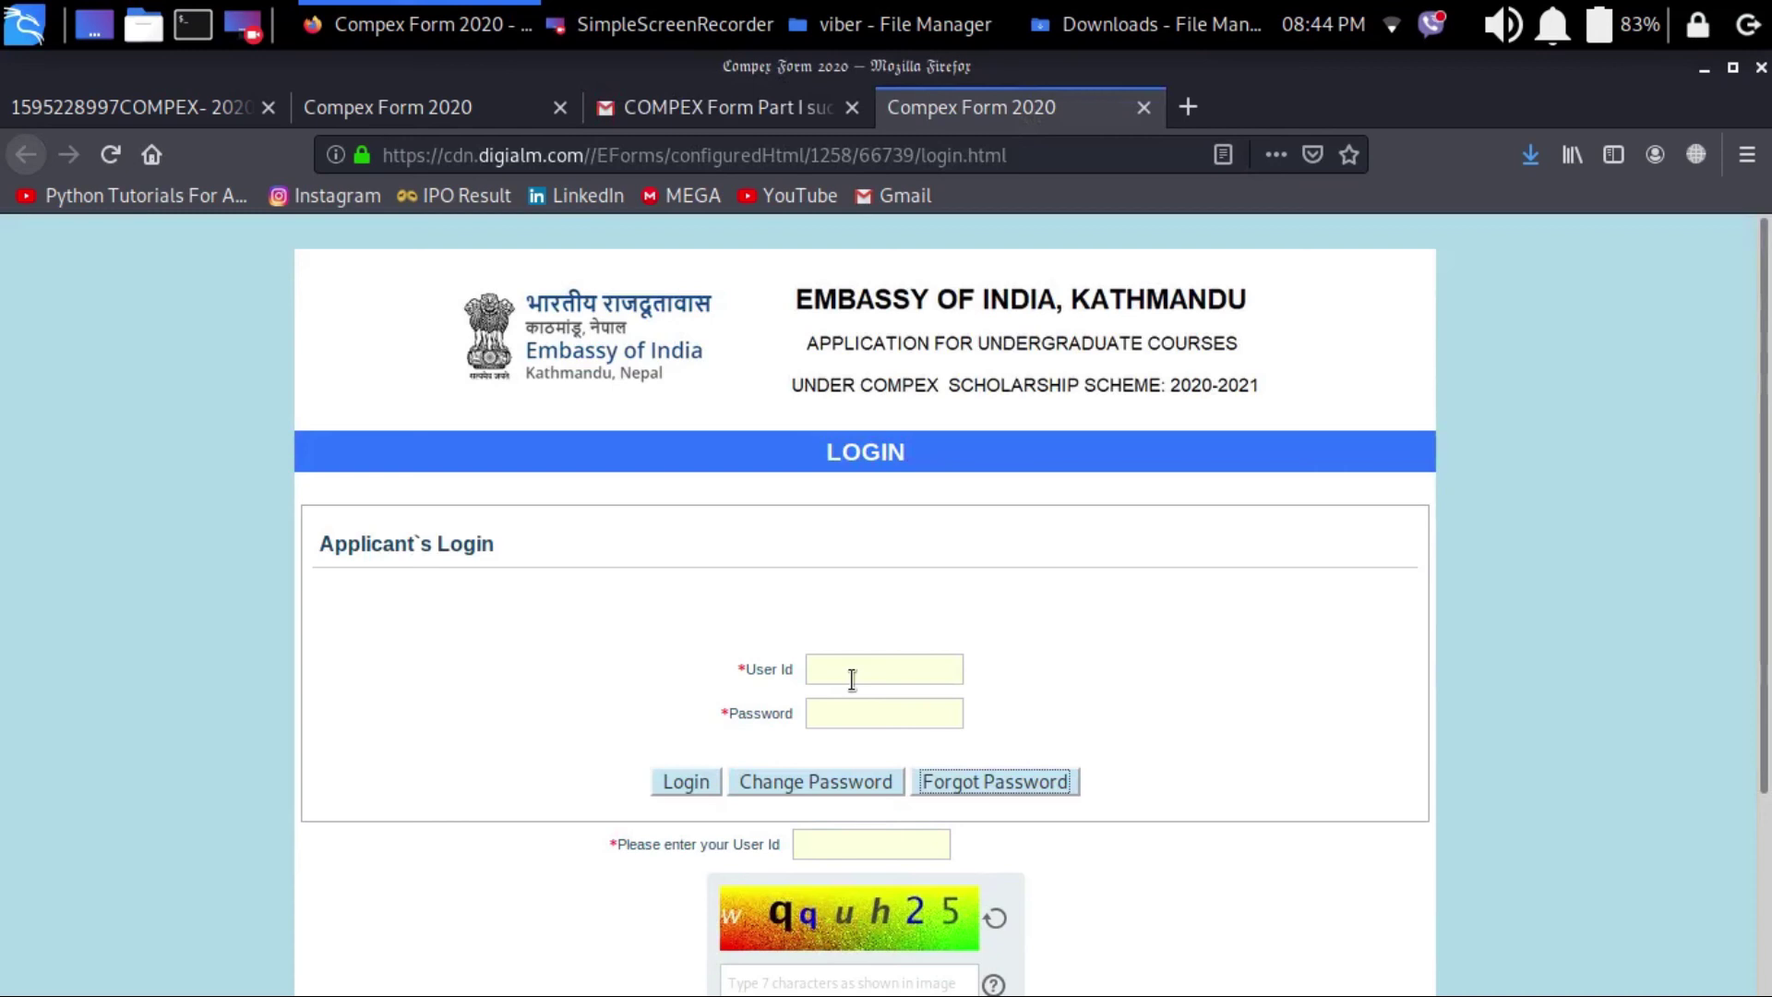
{"action": "left_click", "coordinate": [709, 105]}
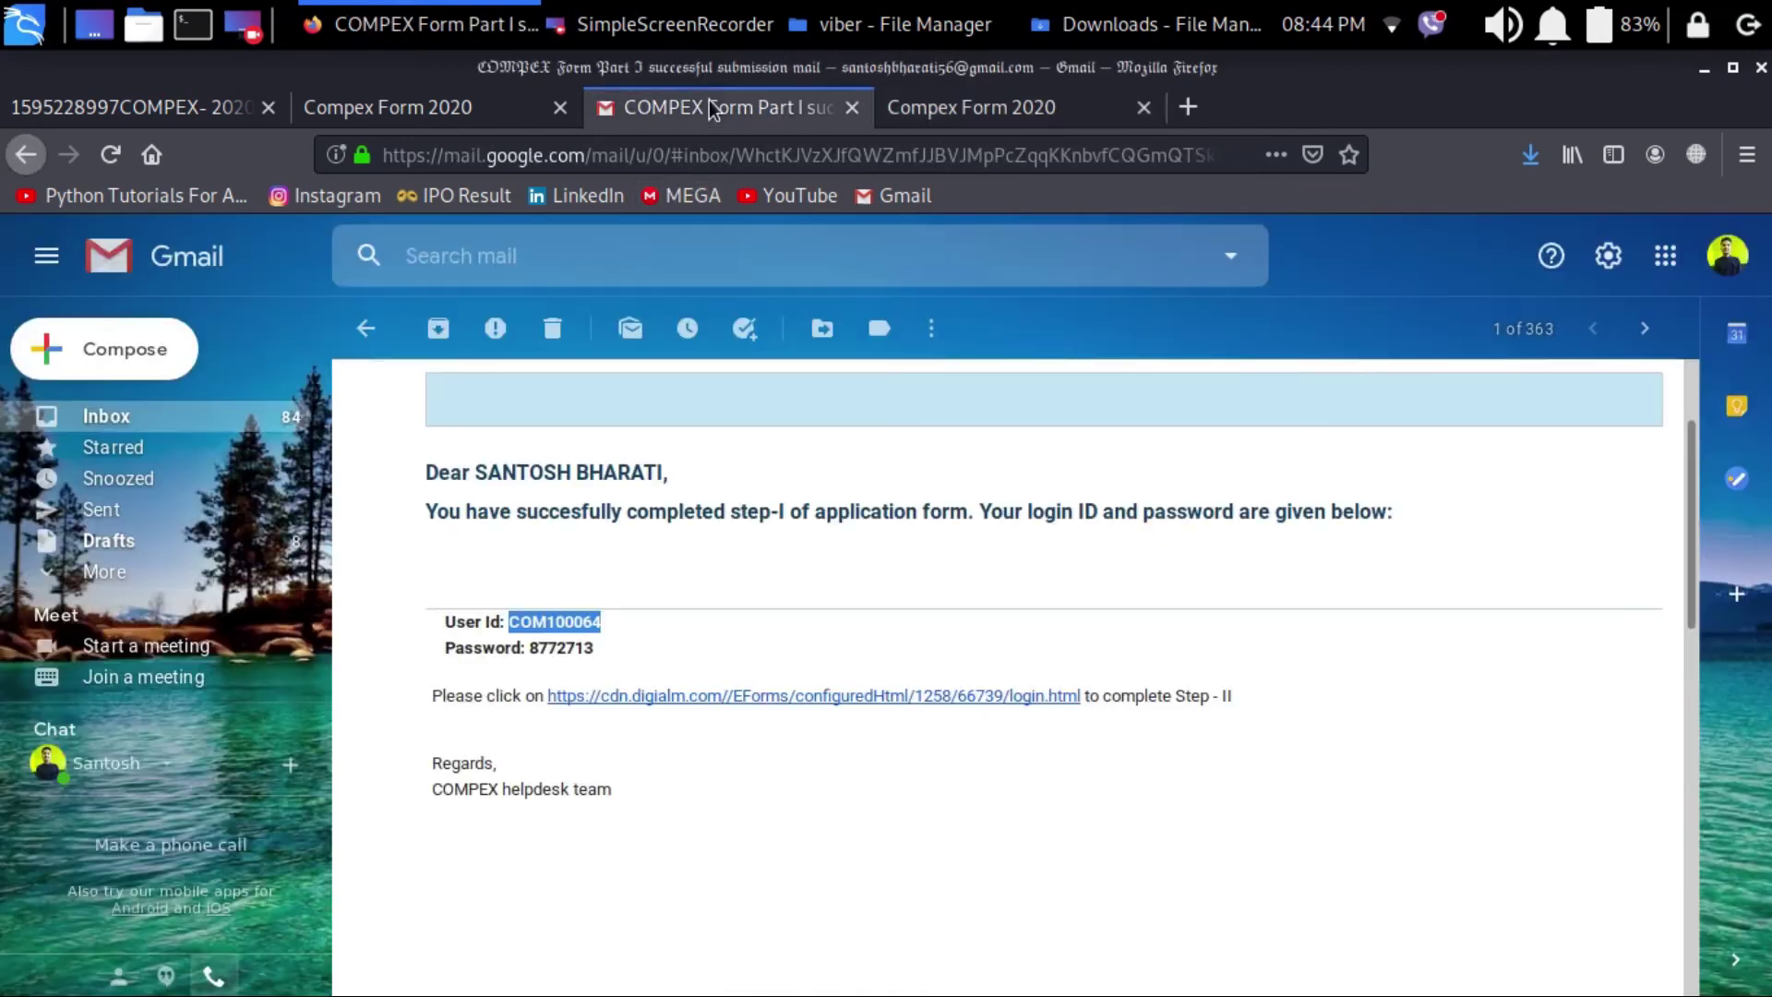
{"action": "left_click", "coordinate": [716, 698]}
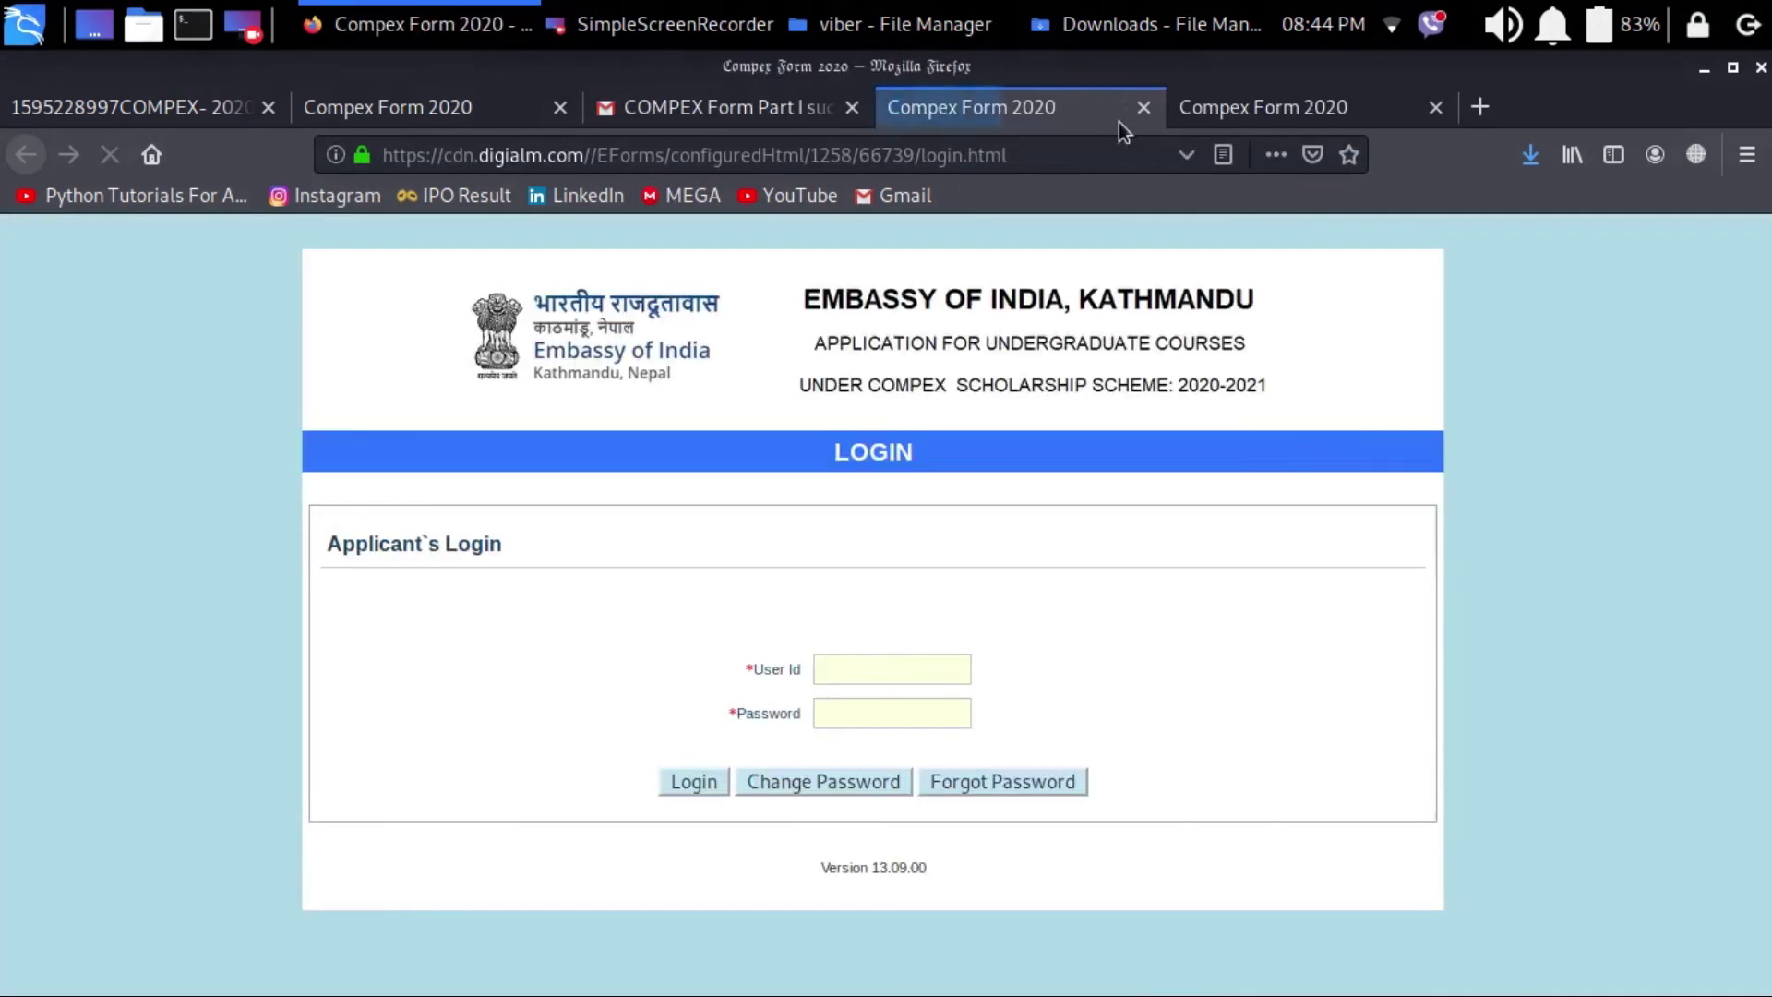
{"action": "left_click", "coordinate": [1433, 107]}
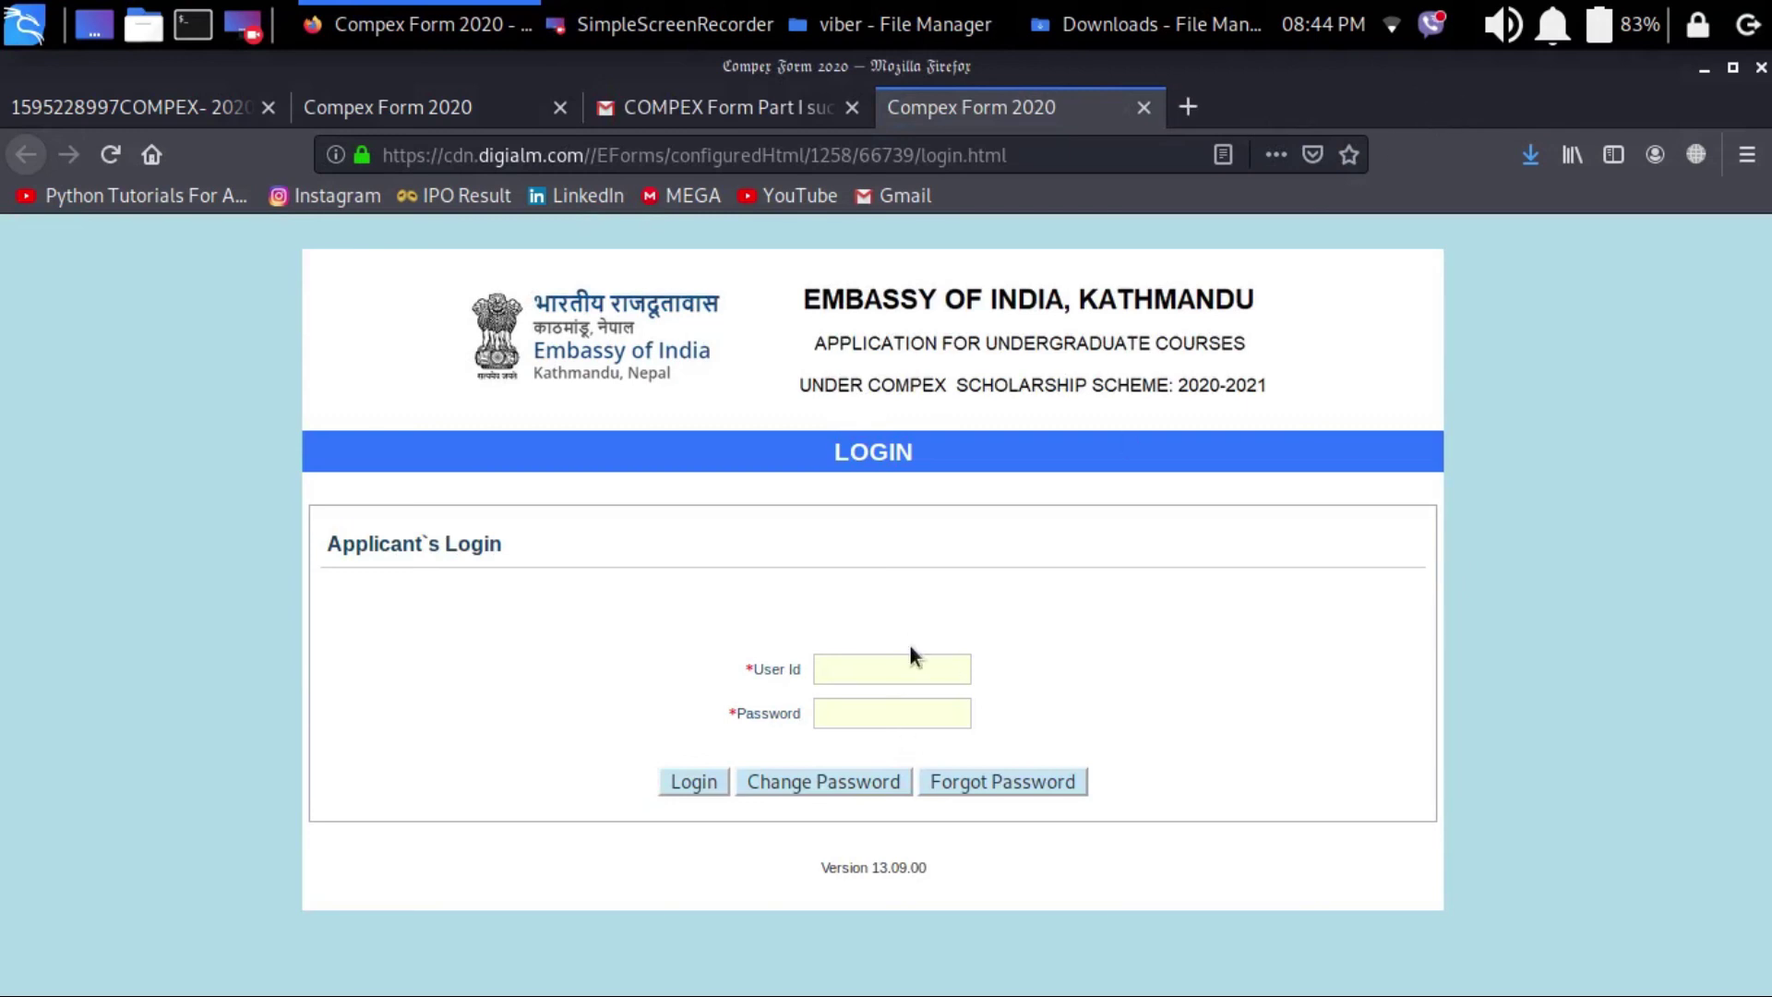
{"action": "key", "text": "ctrl+v"}
Step: Copy the emailed password into the COMPEX login form
{"action": "left_click", "coordinate": [415, 93]}
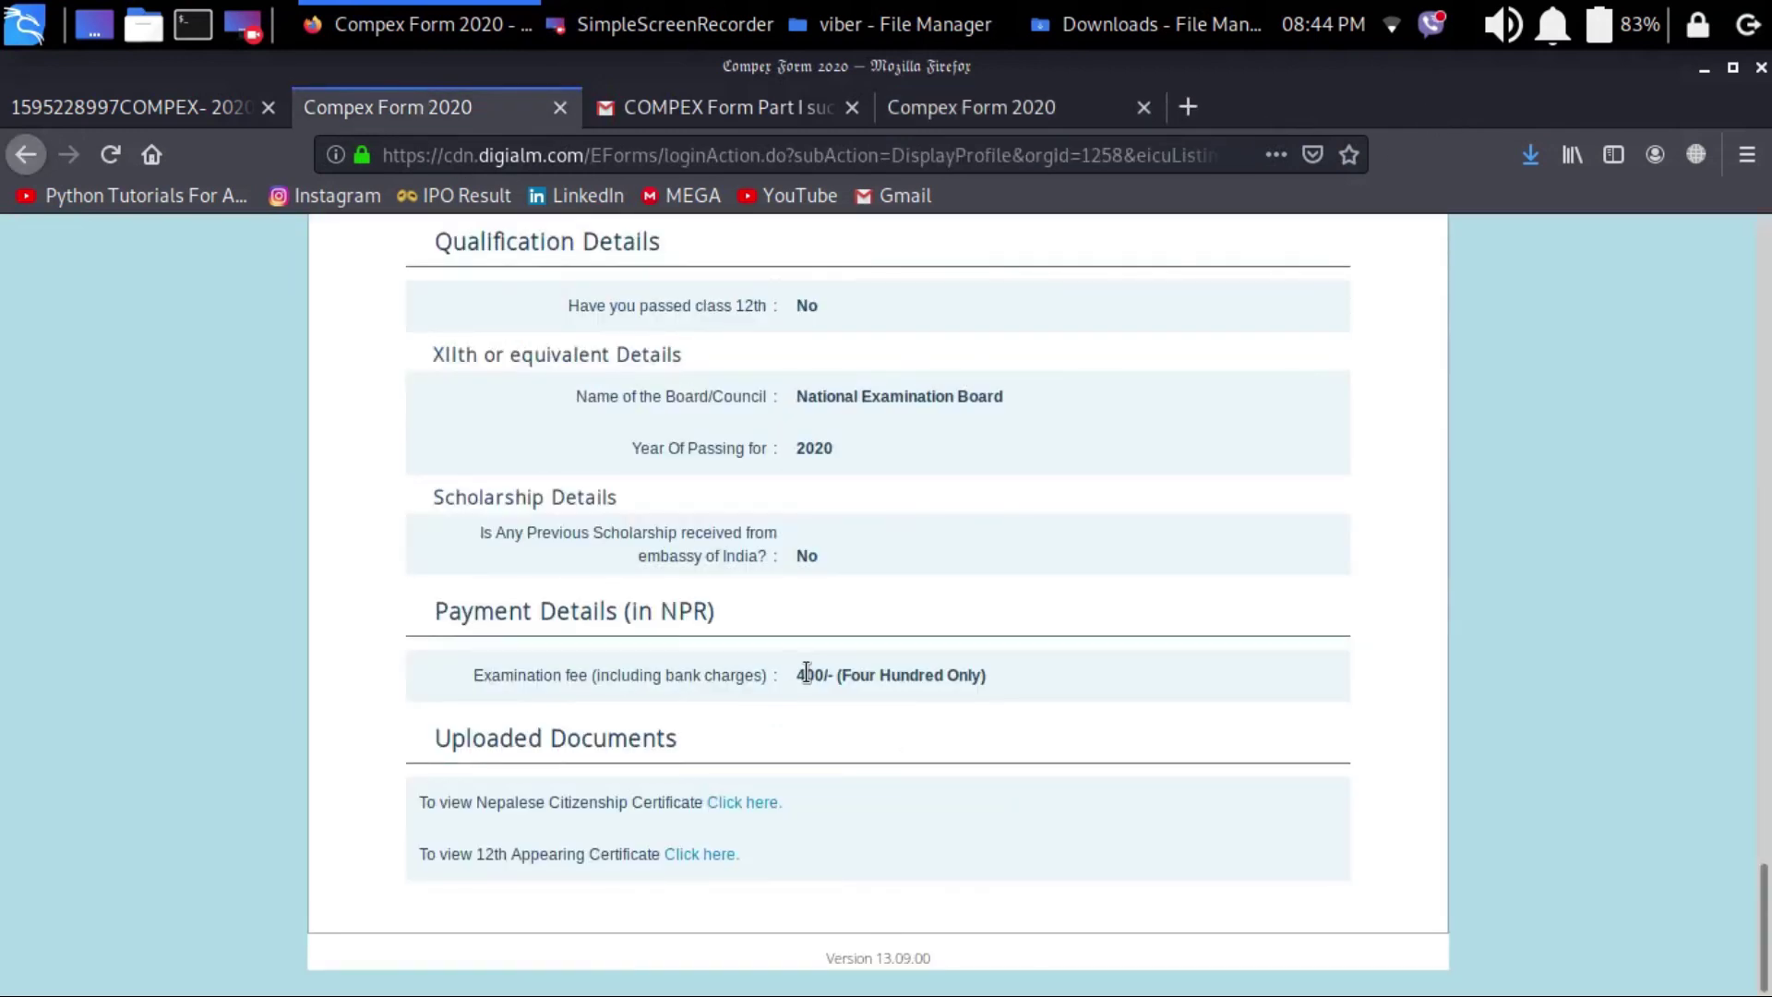
{"action": "left_click", "coordinate": [712, 115]}
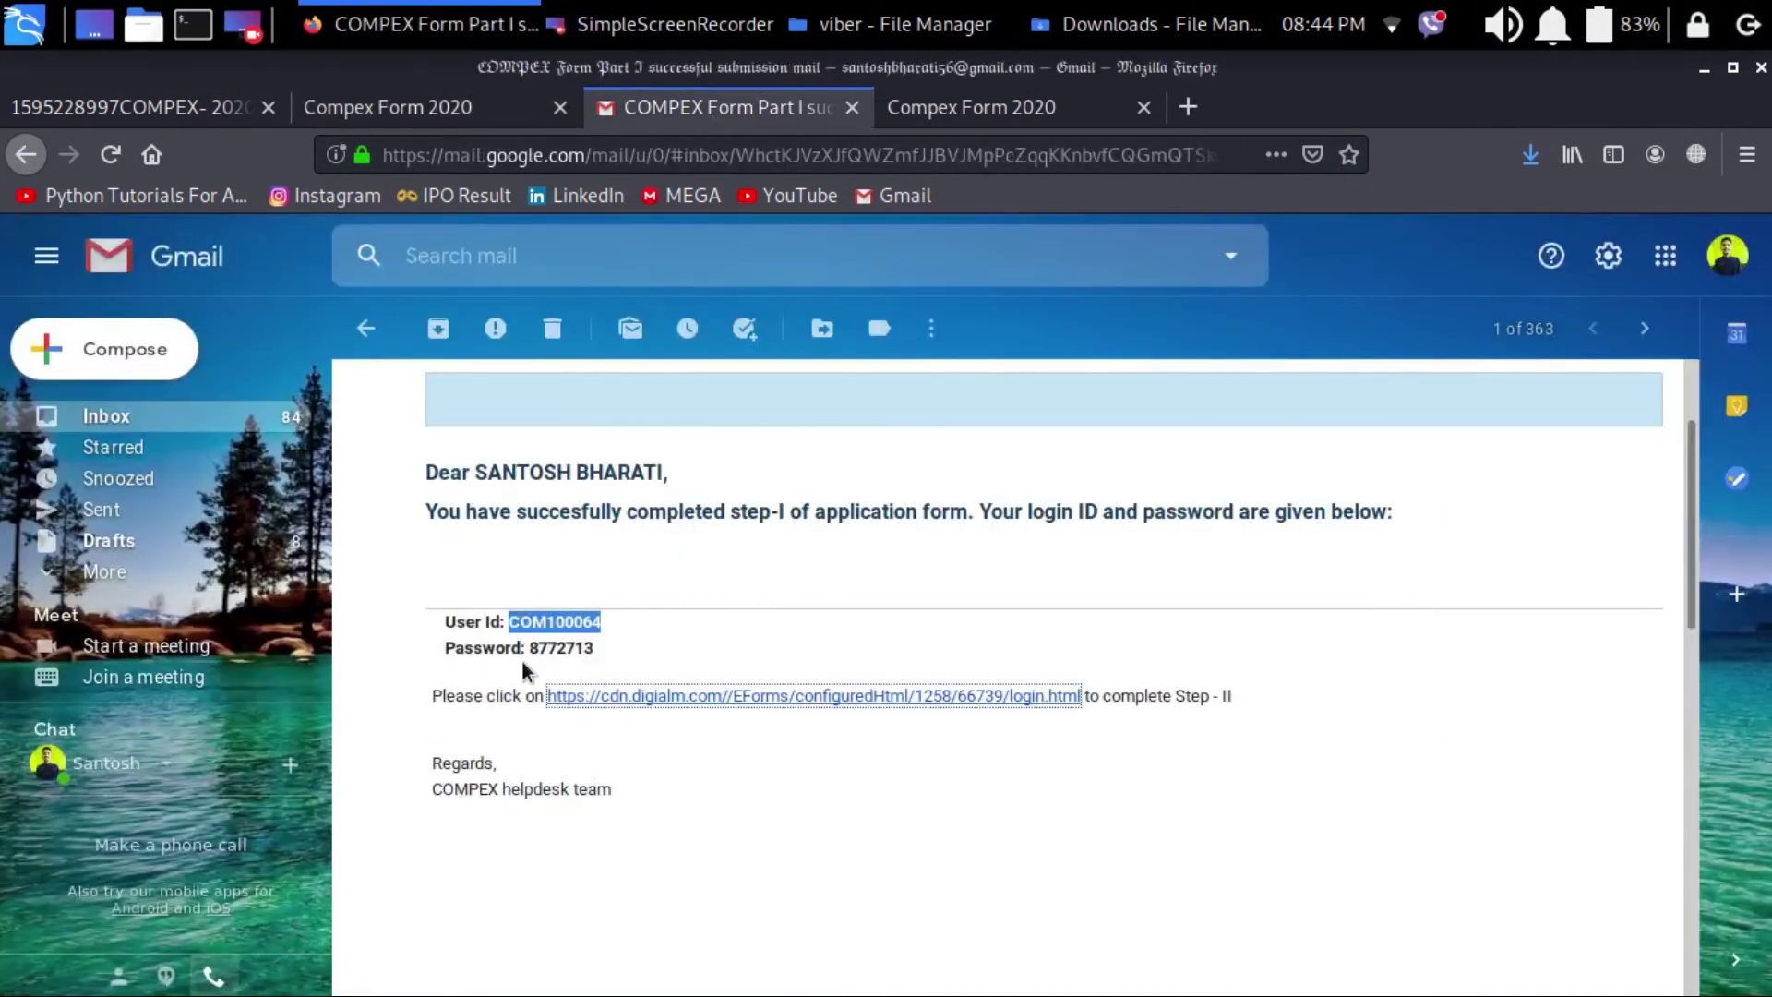
{"action": "left_click_drag", "start_coordinate": [529, 649], "coordinate": [587, 651]}
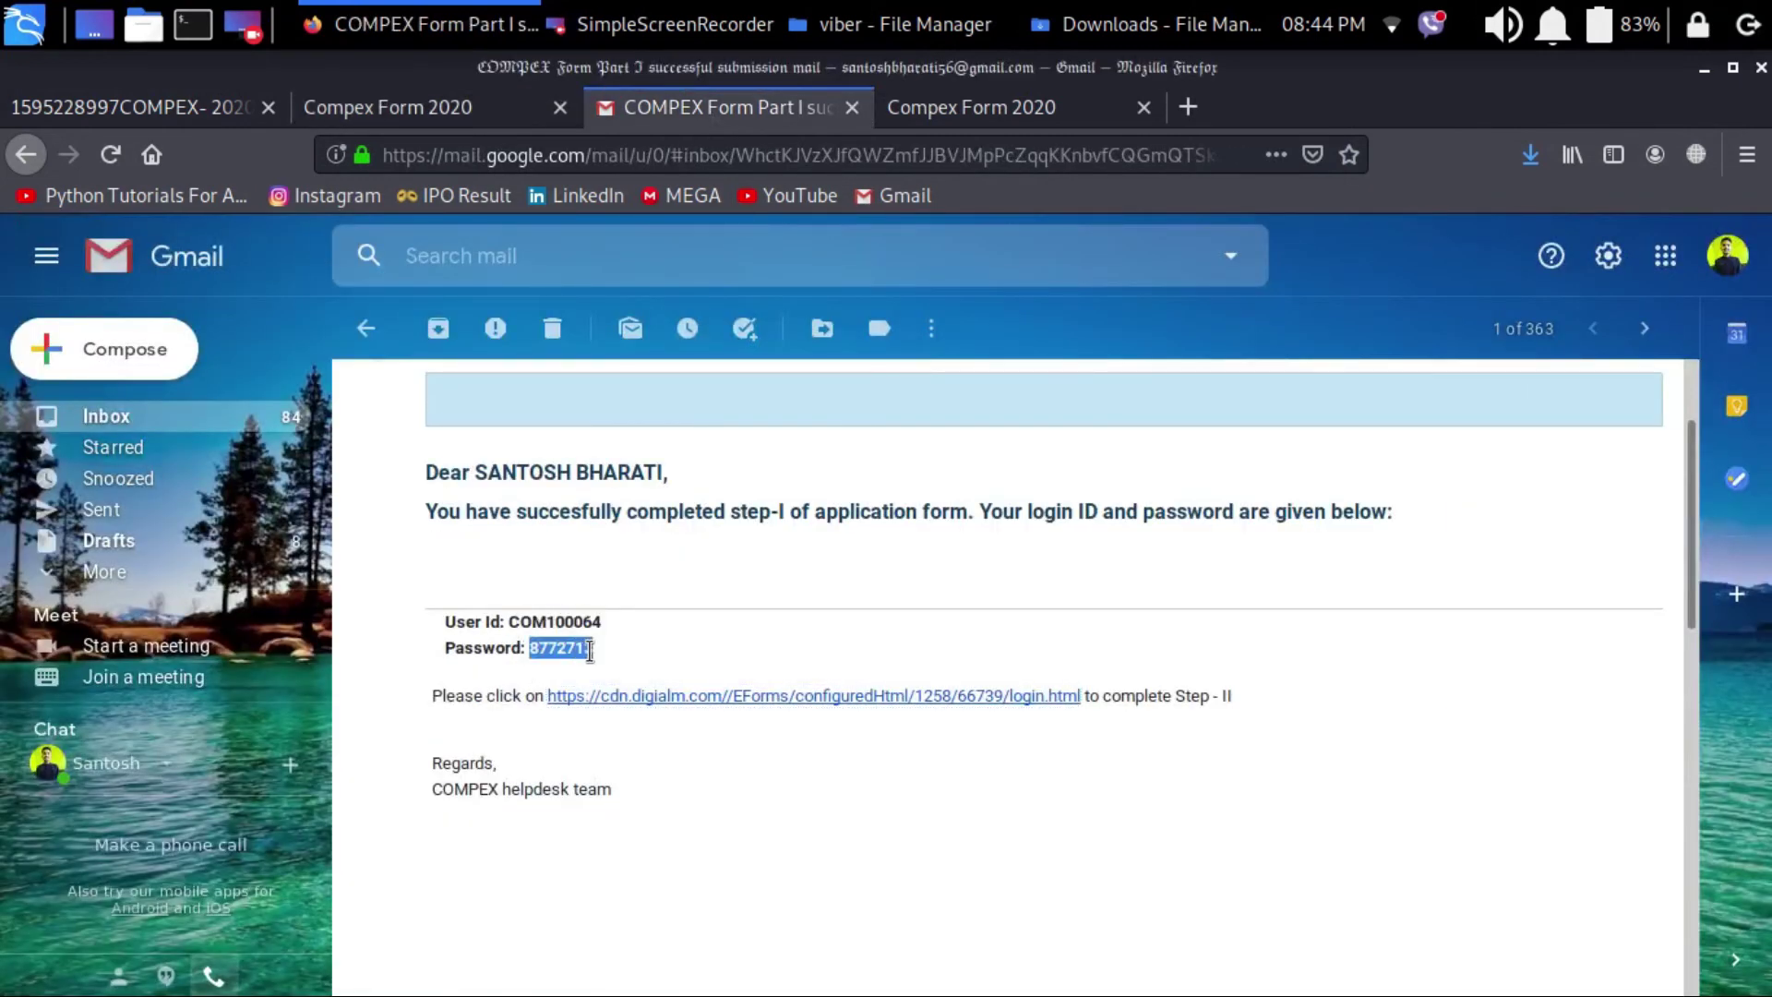
{"action": "left_click", "coordinate": [930, 102]}
{"action": "key", "text": "ctrl+v"}
Step: Log in to the applicant profile, let Firefox save the login, and scroll down the profile
{"action": "left_click", "coordinate": [702, 777]}
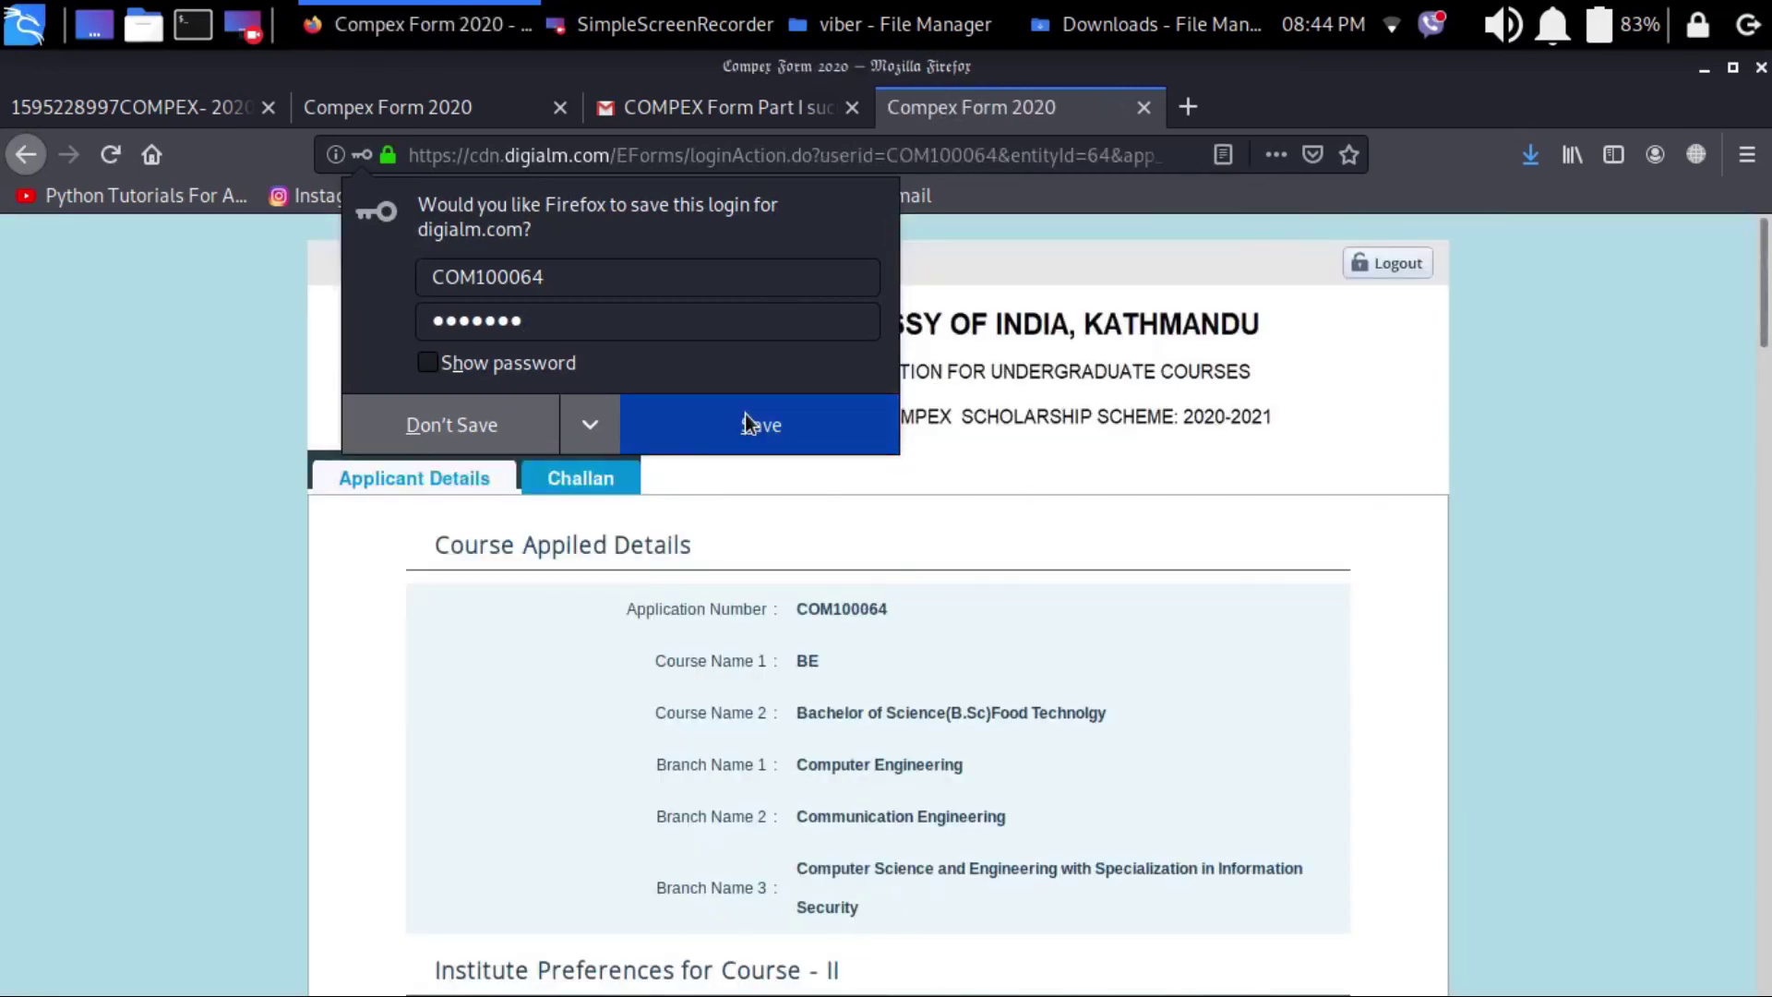
{"action": "left_click", "coordinate": [745, 415]}
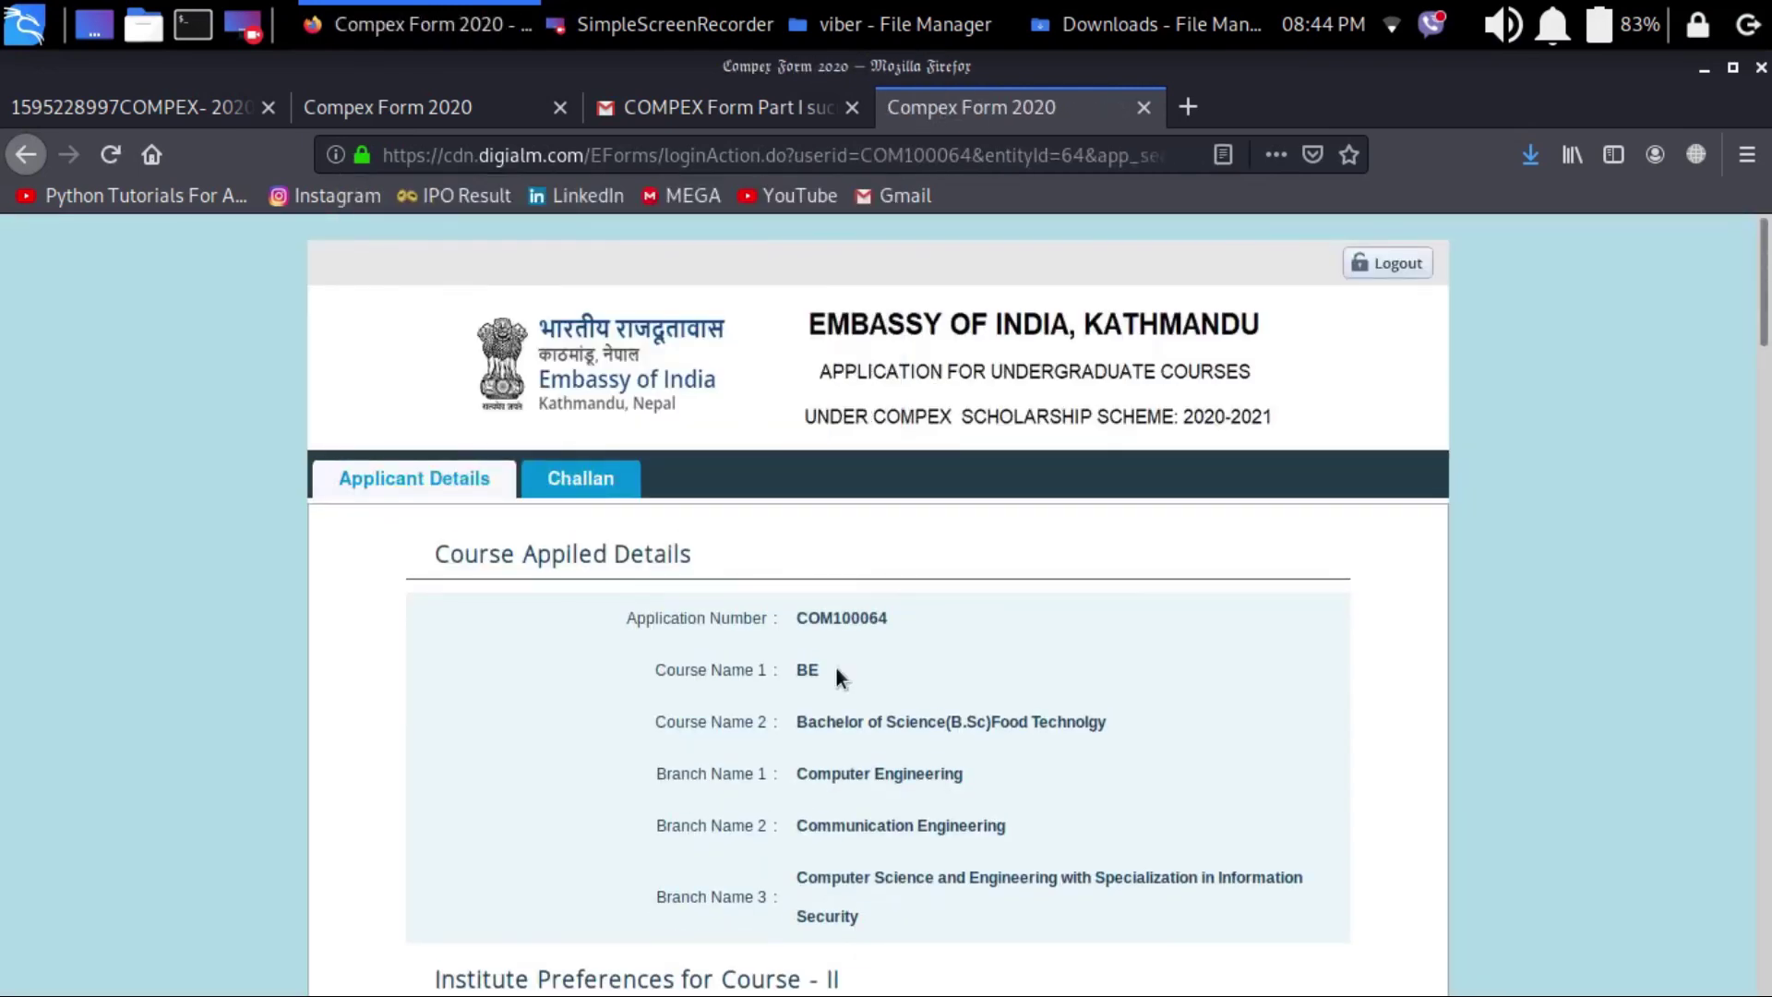
{"action": "scroll", "coordinate": [834, 667], "scroll_direction": "down", "scroll_amount": 15}
{"action": "scroll", "coordinate": [836, 678], "scroll_direction": "down", "scroll_amount": 15}
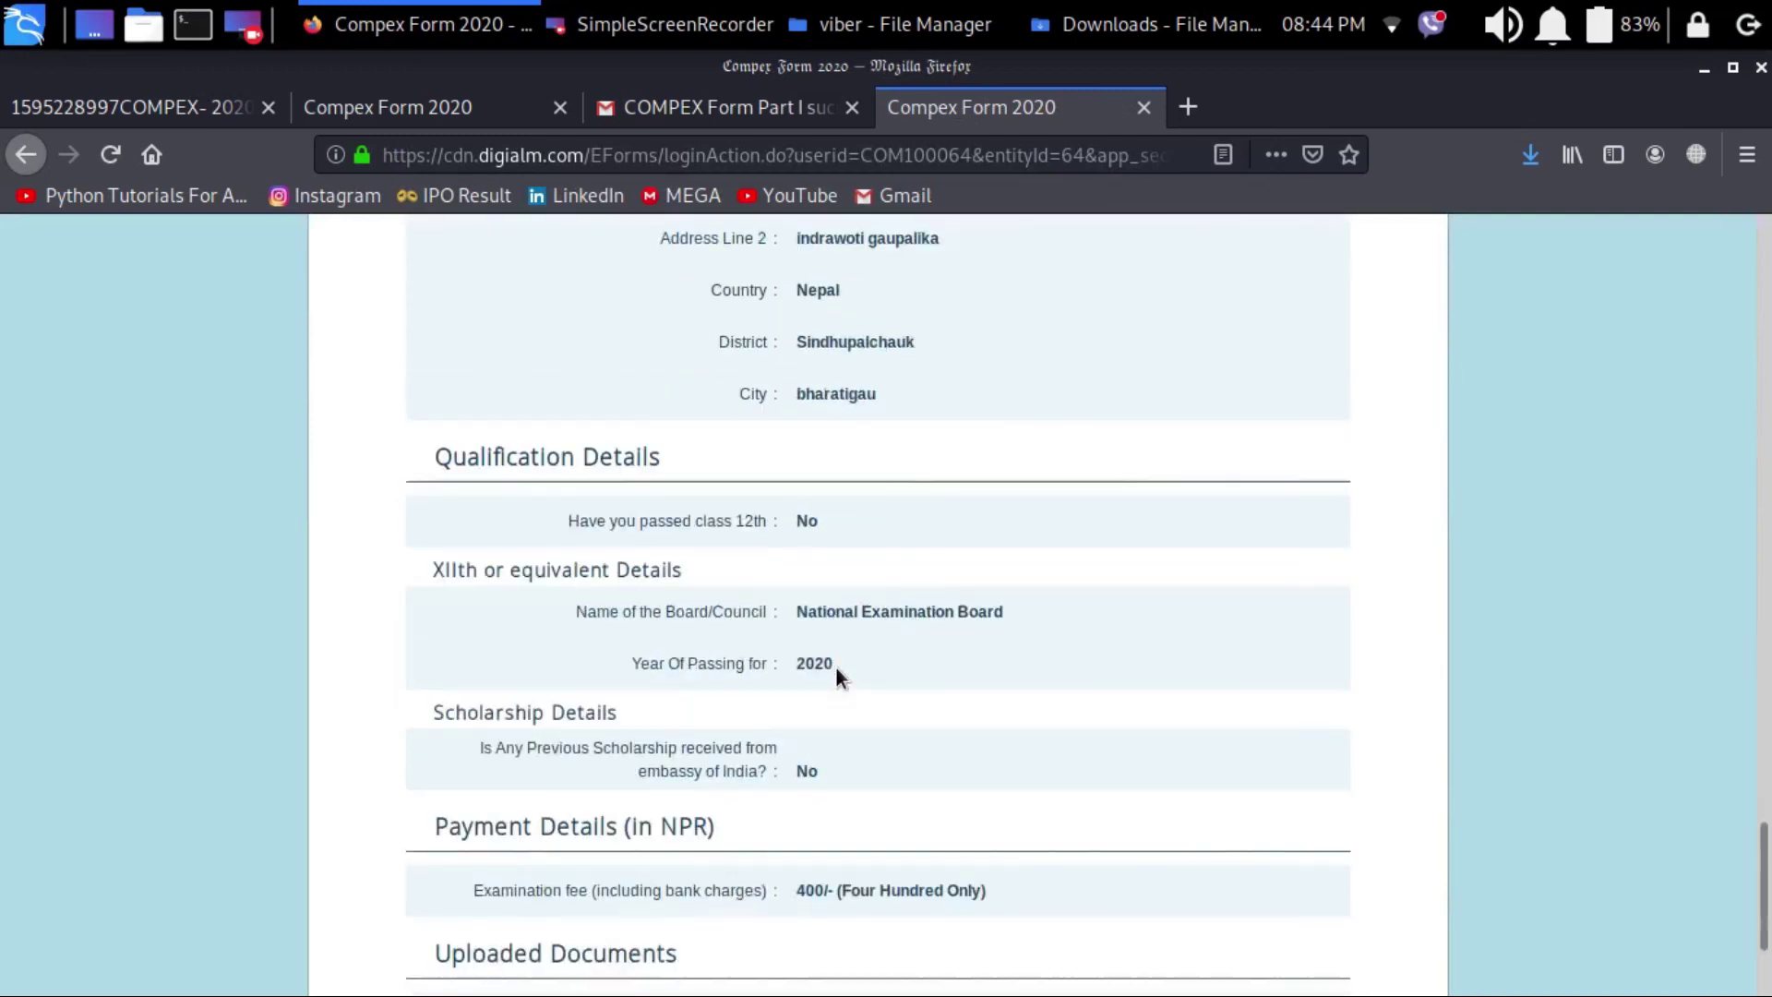
Step: Back at the top of the profile, view the Challan section, then log out to the Applicant's Login page
{"action": "scroll", "coordinate": [869, 825], "scroll_direction": "up", "scroll_amount": 15}
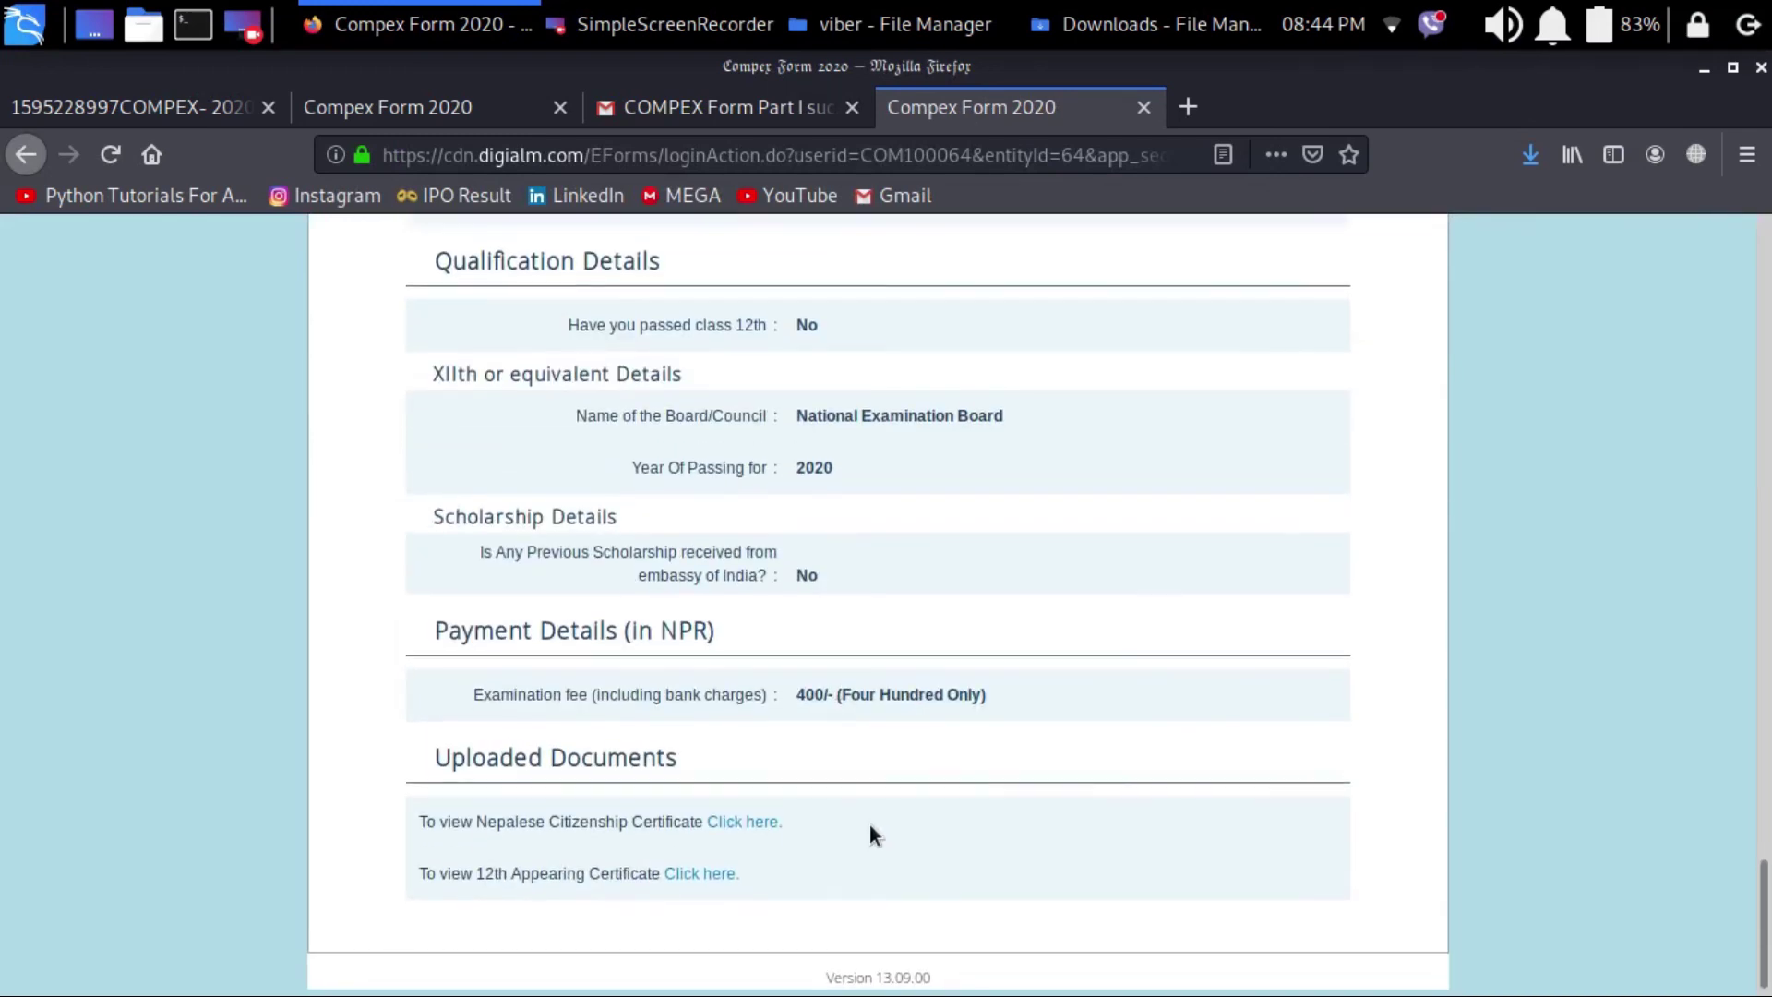
{"action": "scroll", "coordinate": [870, 826], "scroll_direction": "up", "scroll_amount": 10}
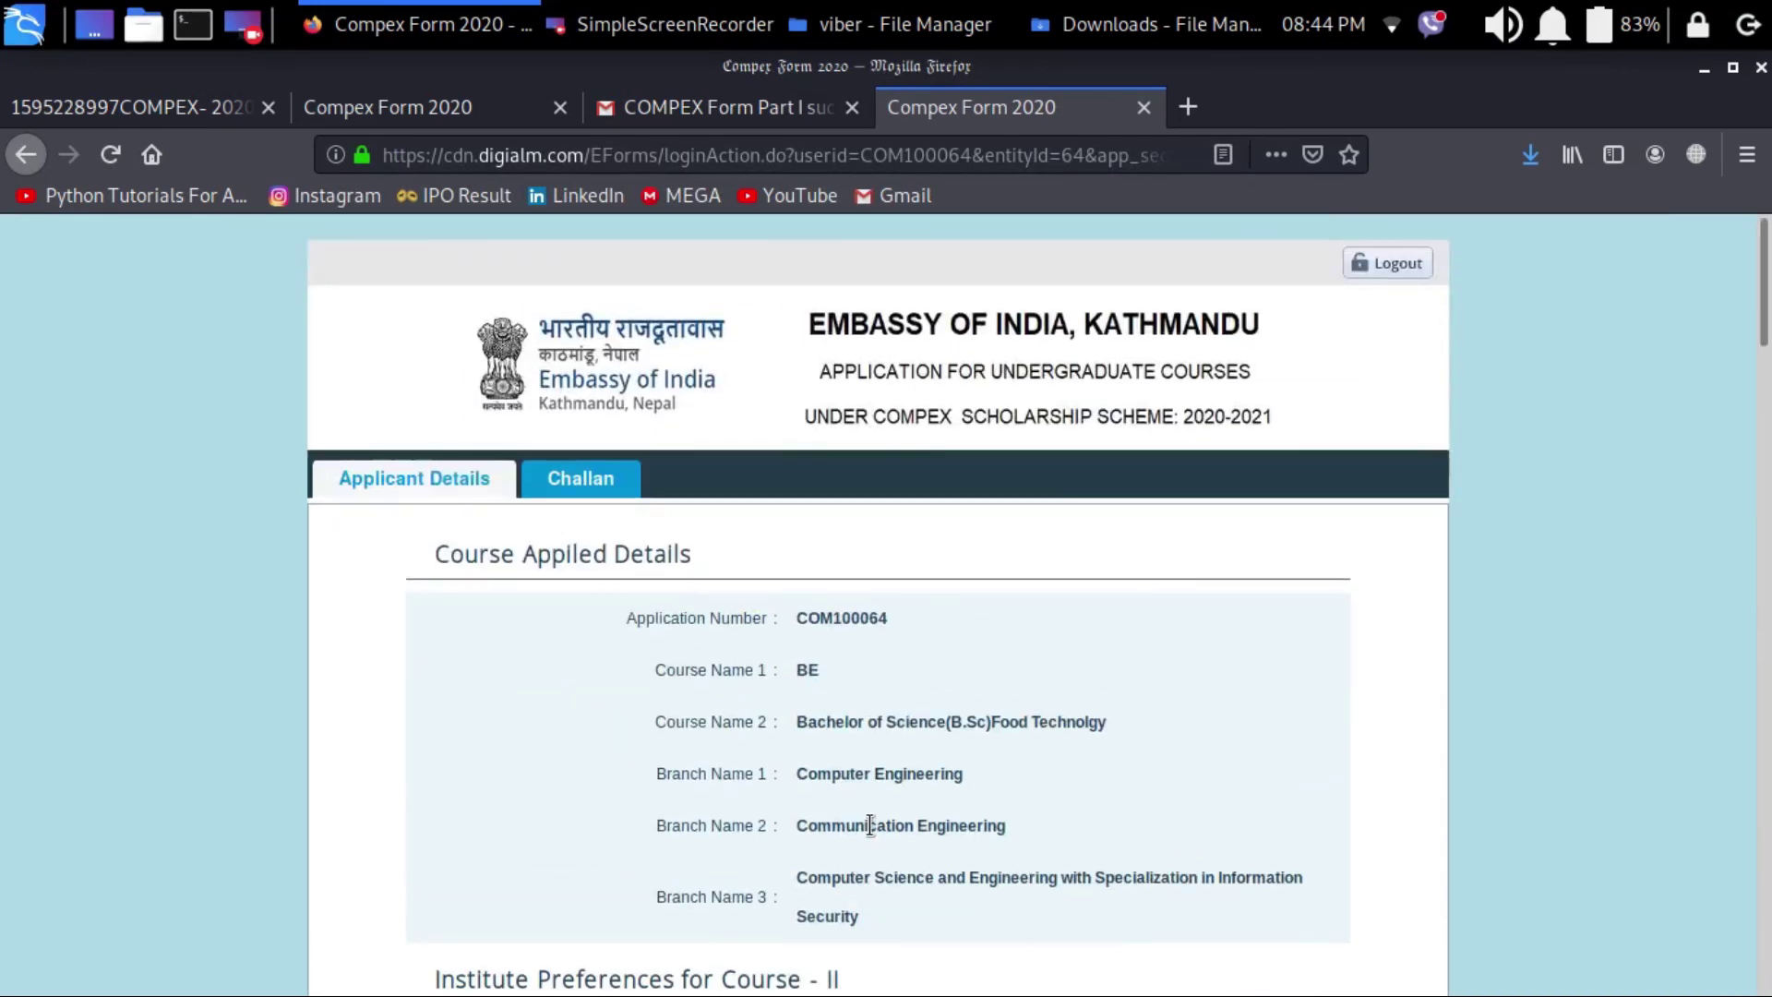
{"action": "left_click", "coordinate": [585, 480]}
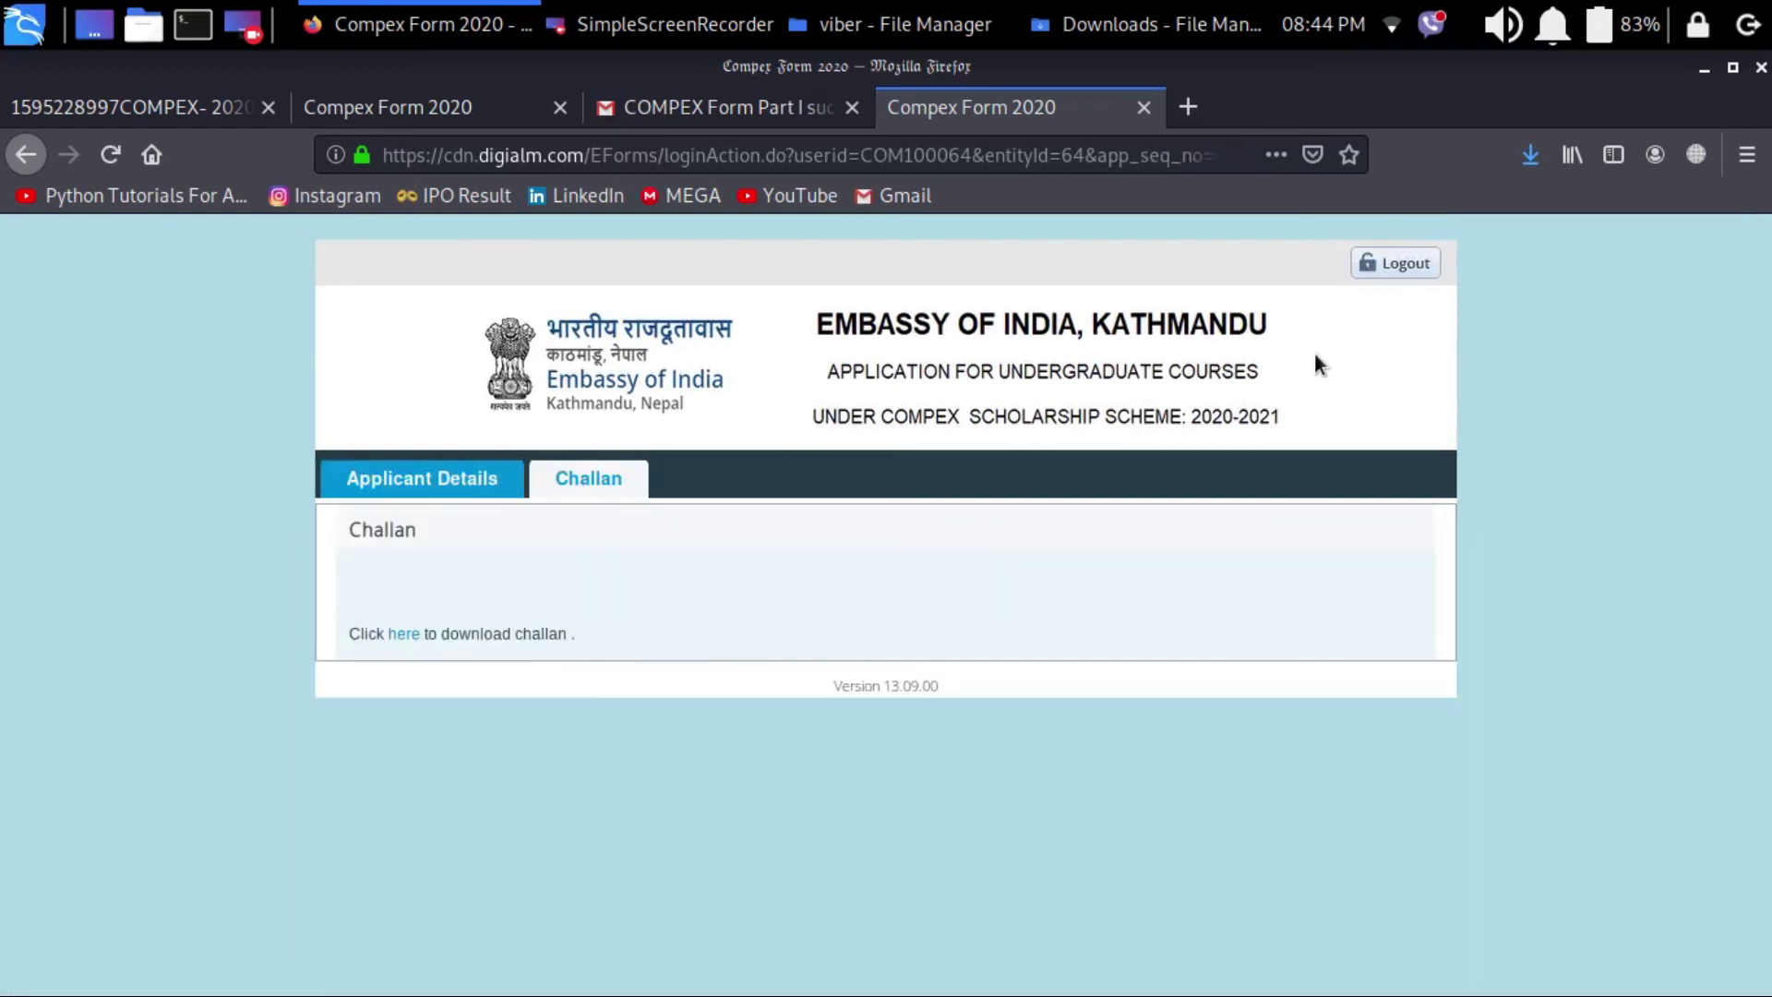
{"action": "left_click", "coordinate": [1395, 263]}
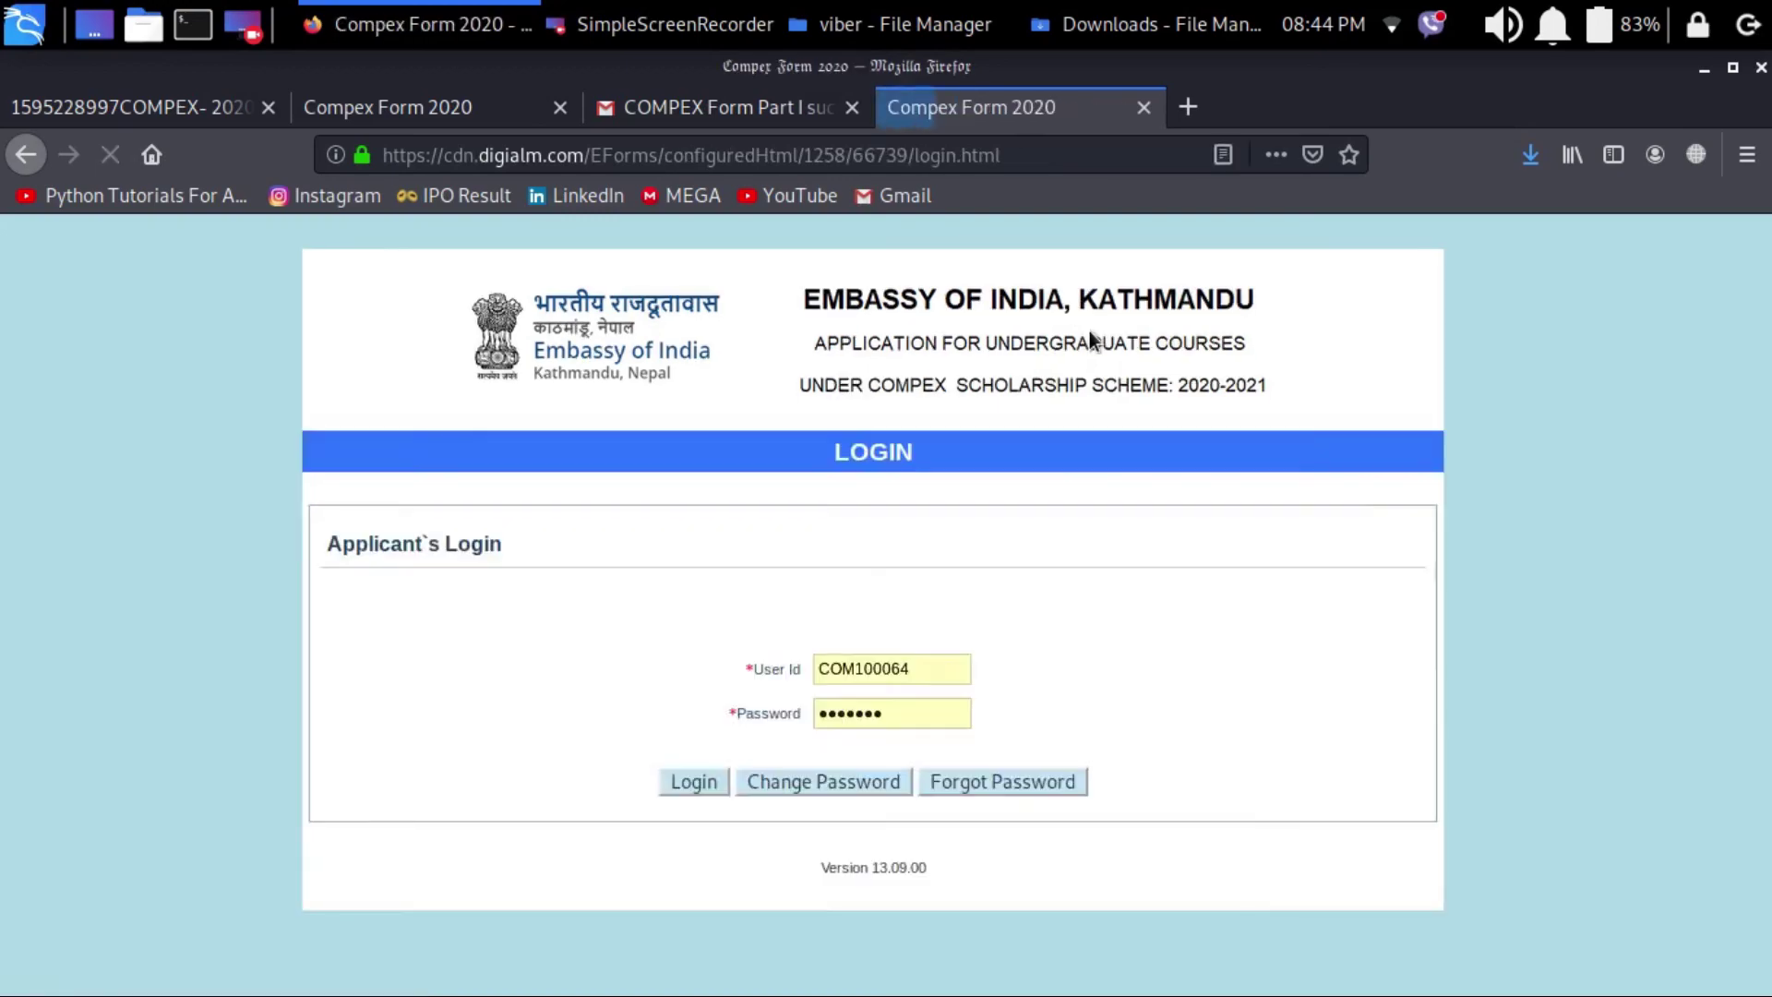